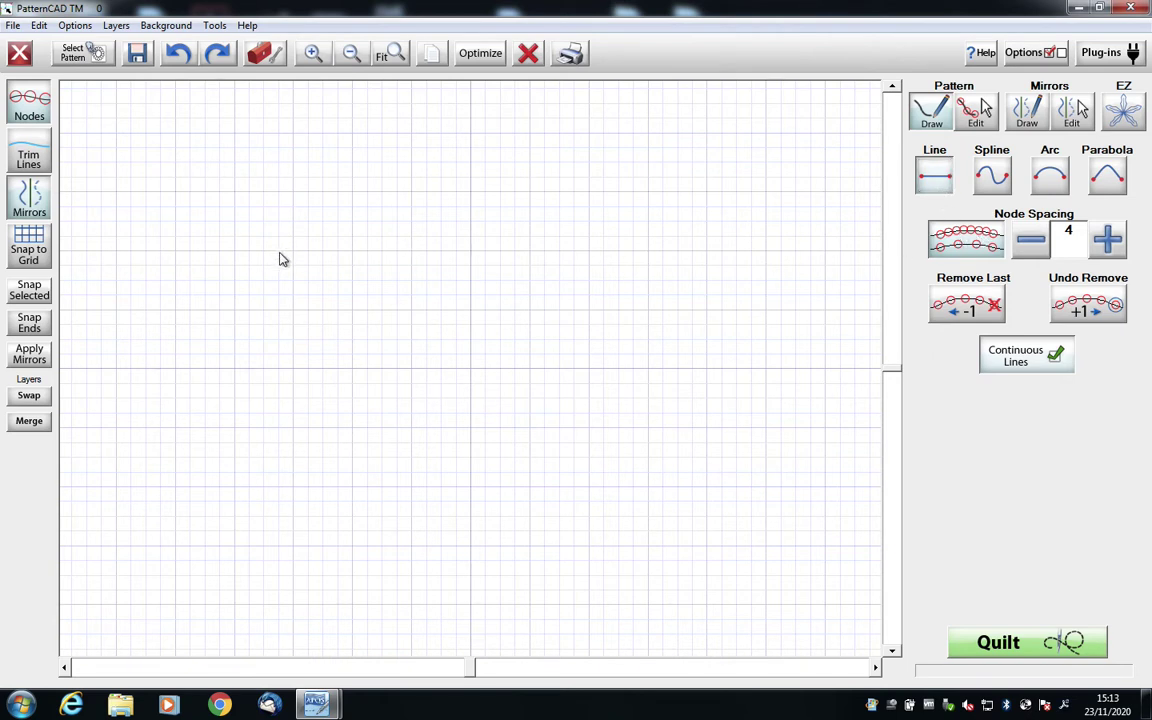
# Step: Draw a freehand curved line, turn off node spacing, and extend the curve's end with one straight segment
pyautogui.moveTo(280, 256)
pyautogui.mouseDown()
pyautogui.moveTo(458, 259)
pyautogui.moveTo(537, 280)
pyautogui.moveTo(511, 394)
pyautogui.moveTo(667, 341)
pyautogui.moveTo(671, 240)
pyautogui.mouseUp()
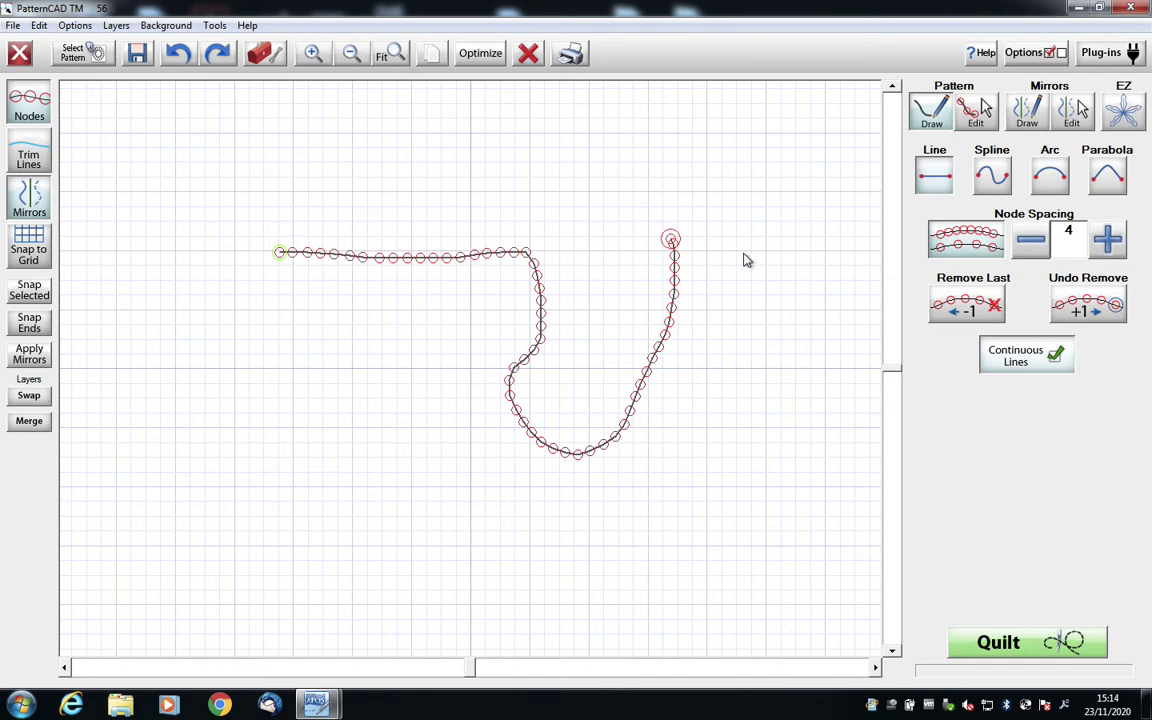
pyautogui.click(956, 245)
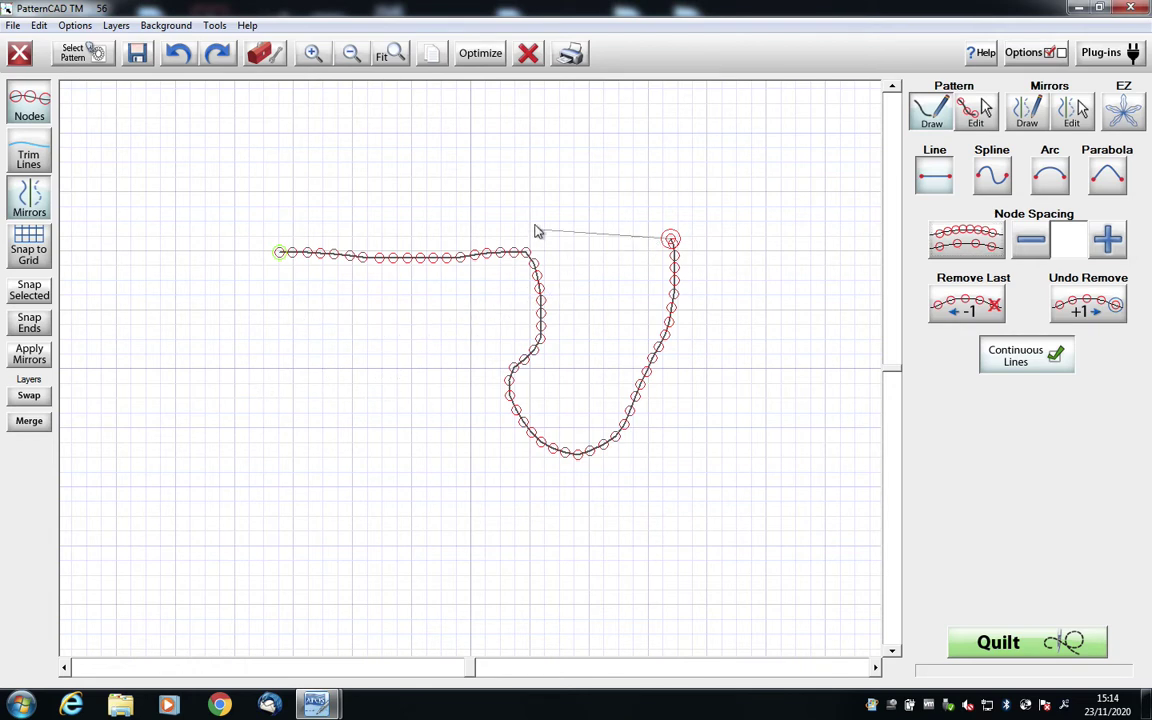
pyautogui.click(521, 163)
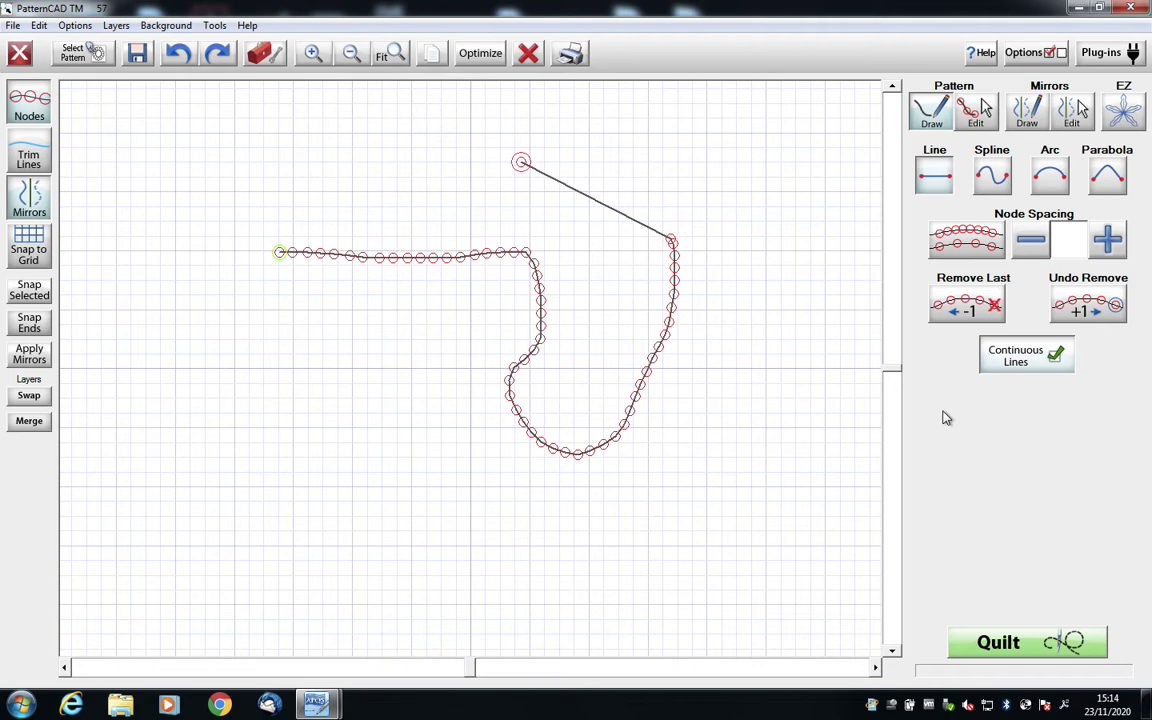
# Step: Turn off Continuous Lines and draw two separate straight lines below and beside the freehand curve
pyautogui.click(1053, 354)
pyautogui.click(280, 507)
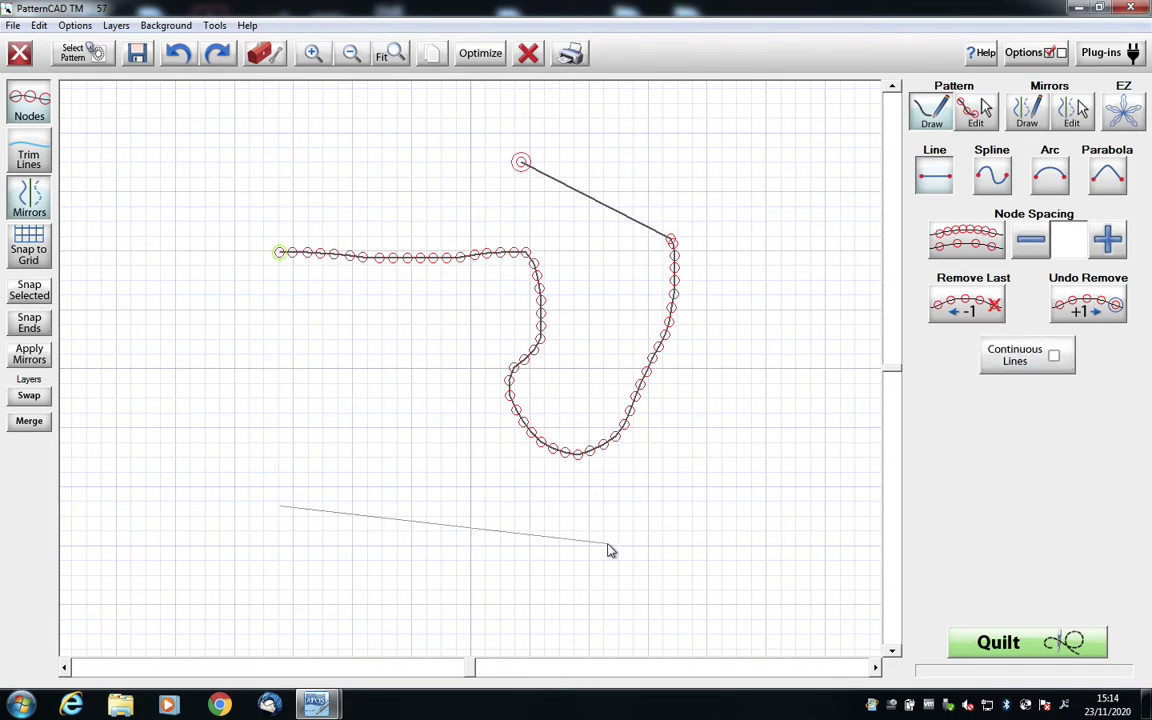
pyautogui.click(610, 543)
pyautogui.click(672, 534)
pyautogui.click(842, 309)
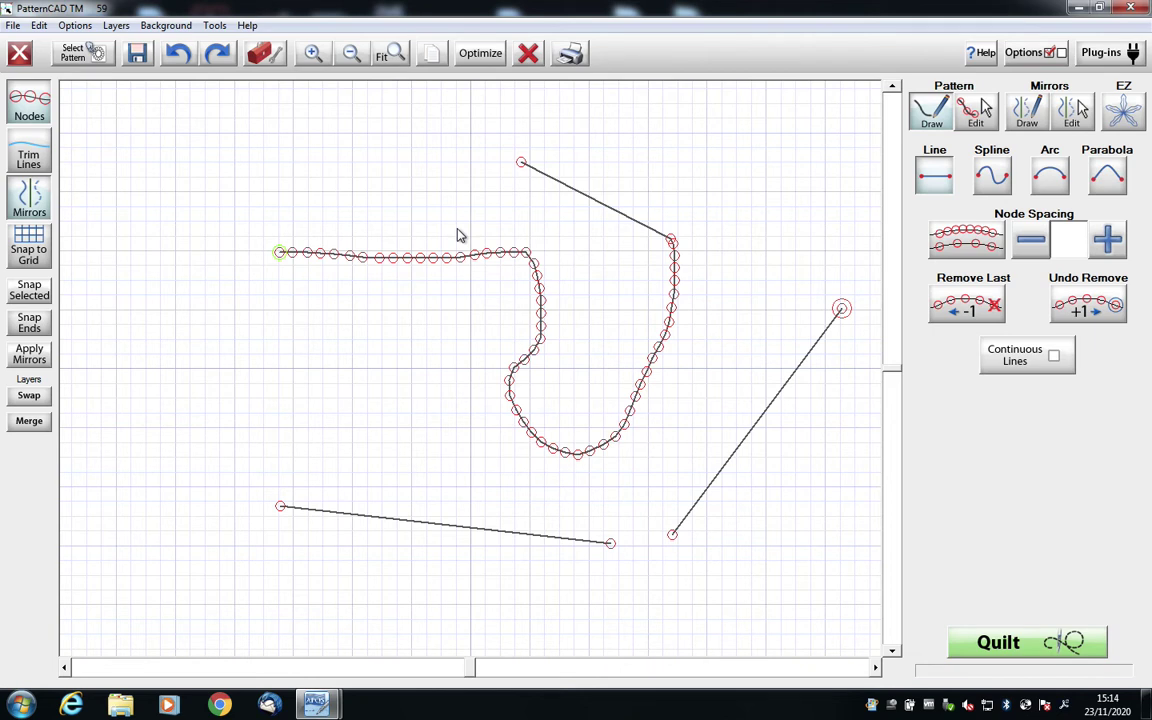
# Step: Clear the whole pattern and load the d2d image from the WIP3 folder as the background
pyautogui.click(40, 25)
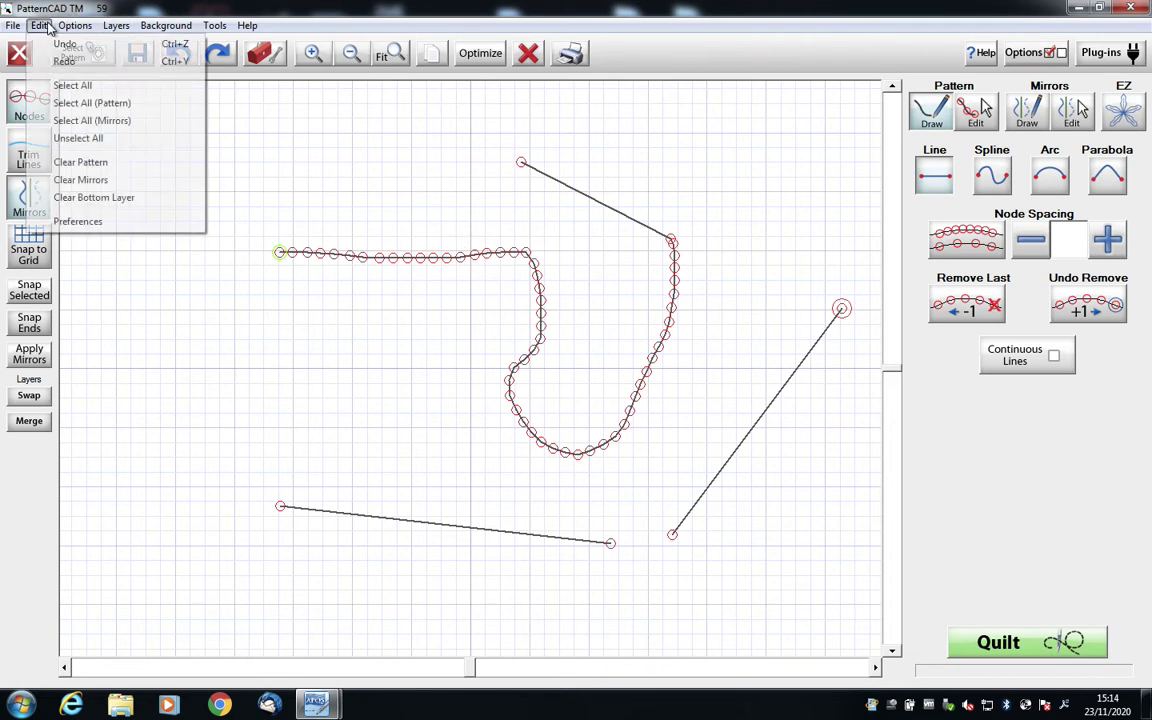
pyautogui.click(58, 162)
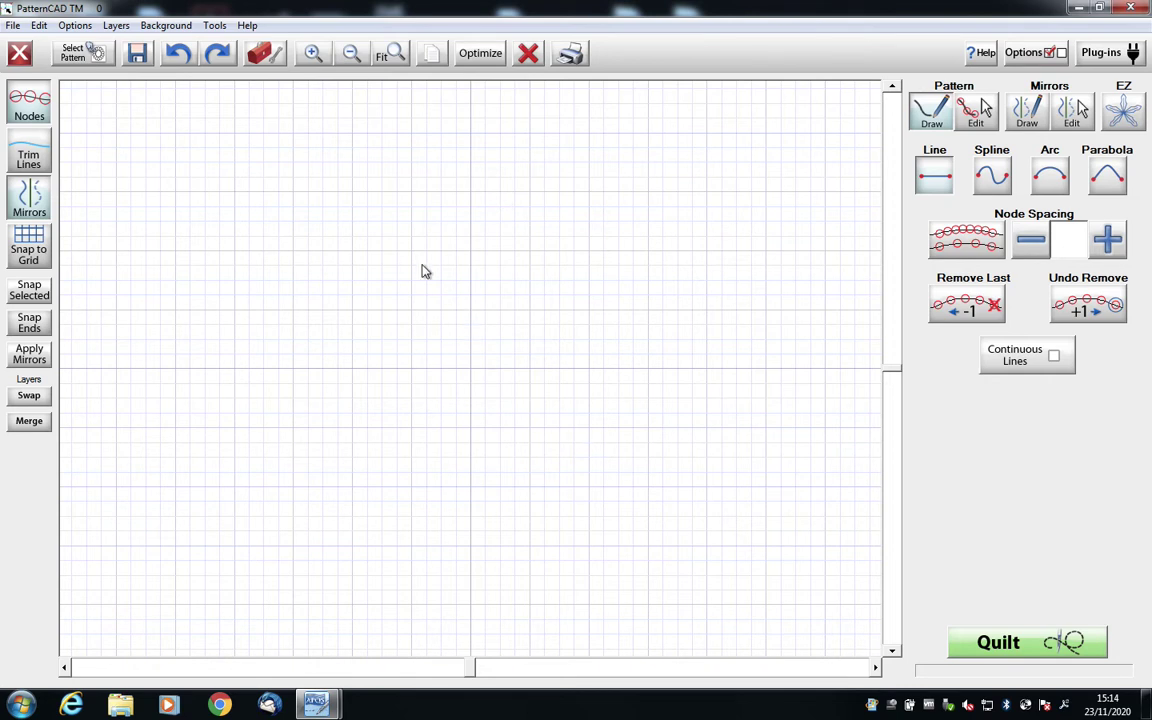
pyautogui.click(166, 25)
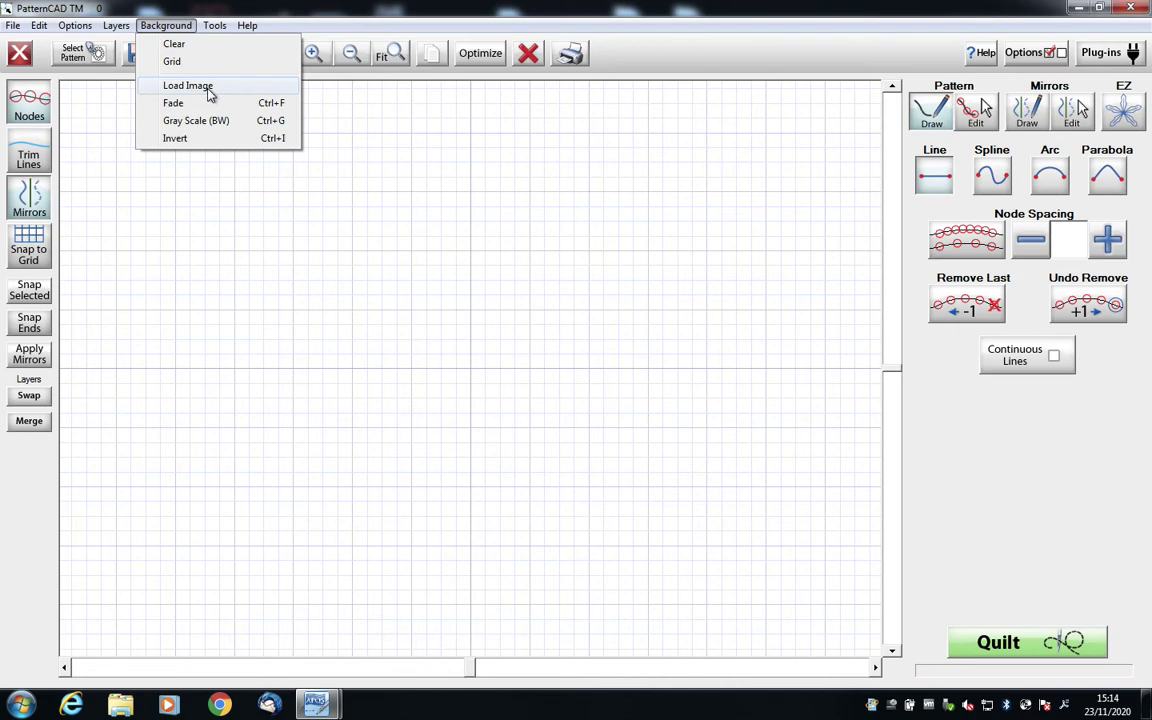
pyautogui.click(190, 86)
pyautogui.click(224, 203)
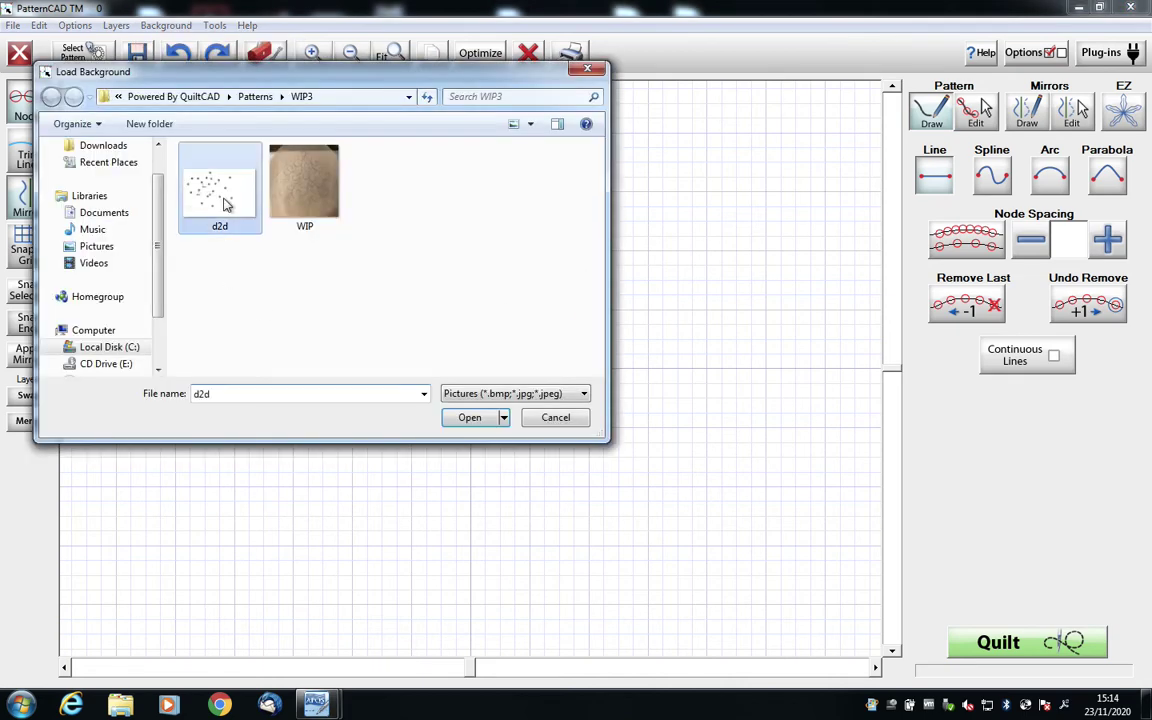
pyautogui.doubleClick(224, 203)
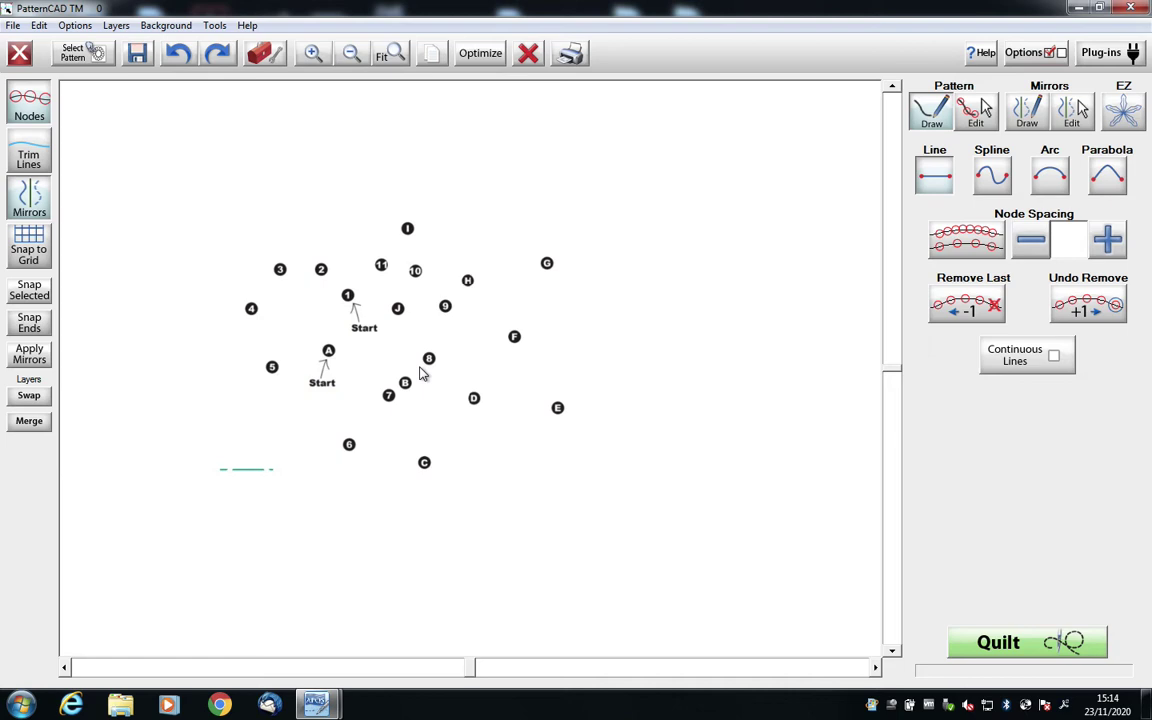
# Step: Draw straight lines joining the background dots A, B, C, D and E in order
pyautogui.click(328, 354)
pyautogui.click(405, 386)
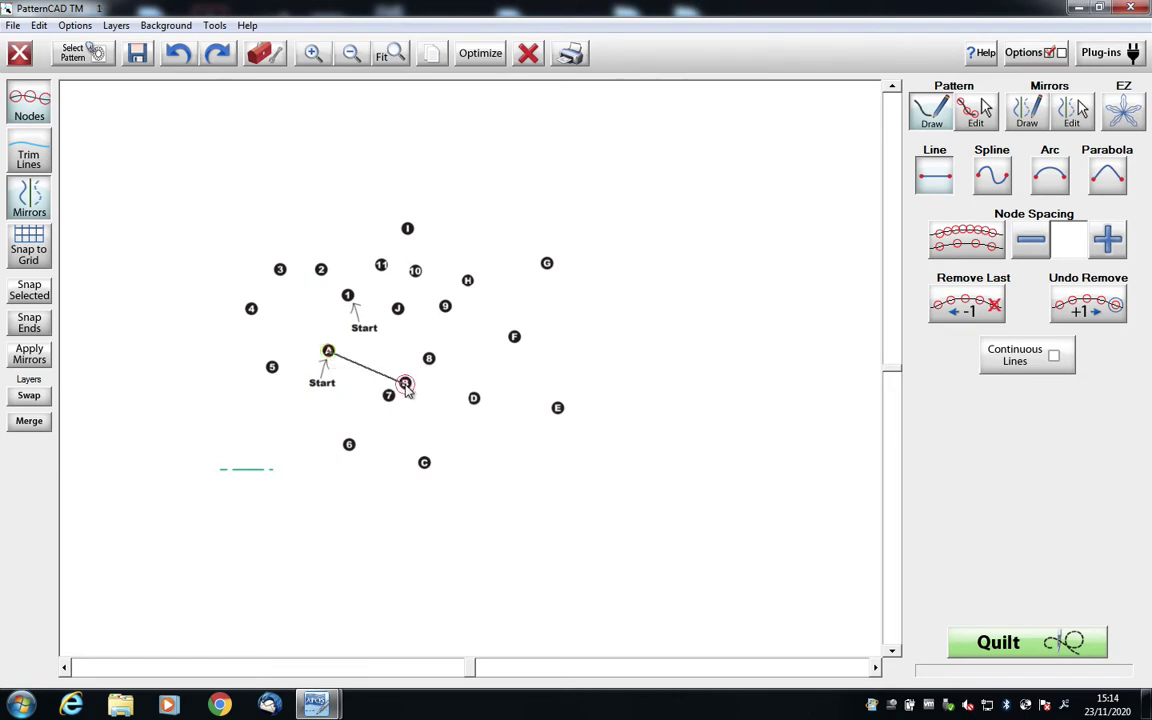
pyautogui.click(424, 463)
pyautogui.click(474, 399)
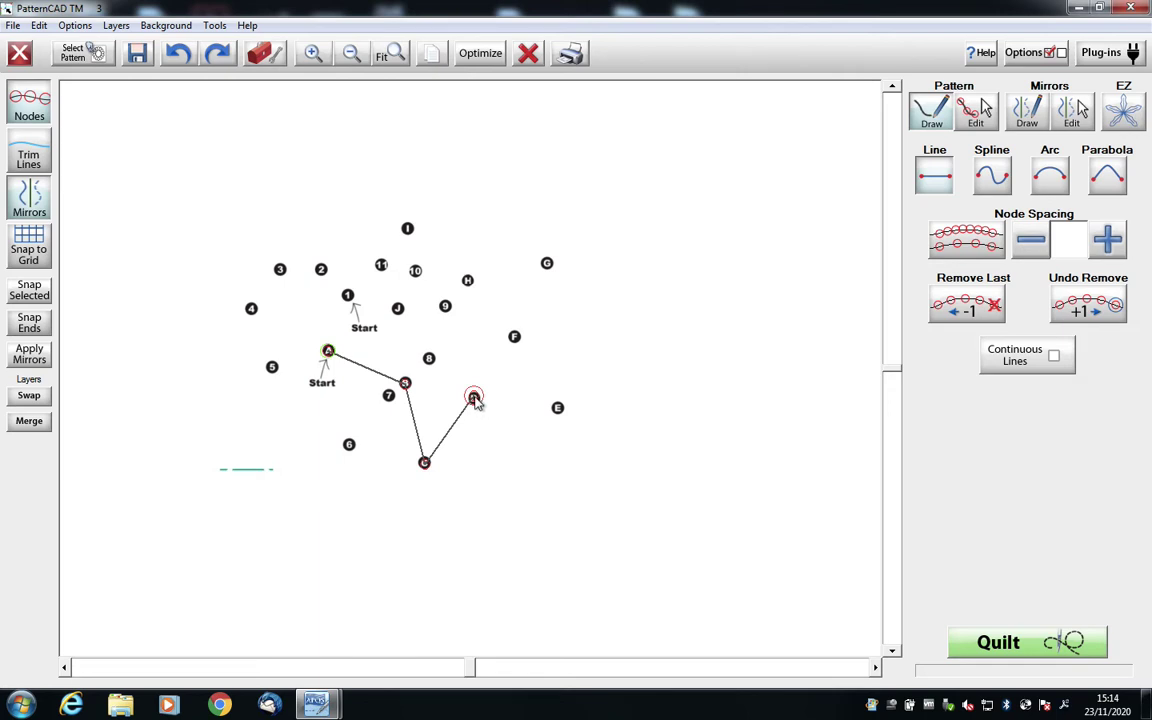
pyautogui.click(559, 409)
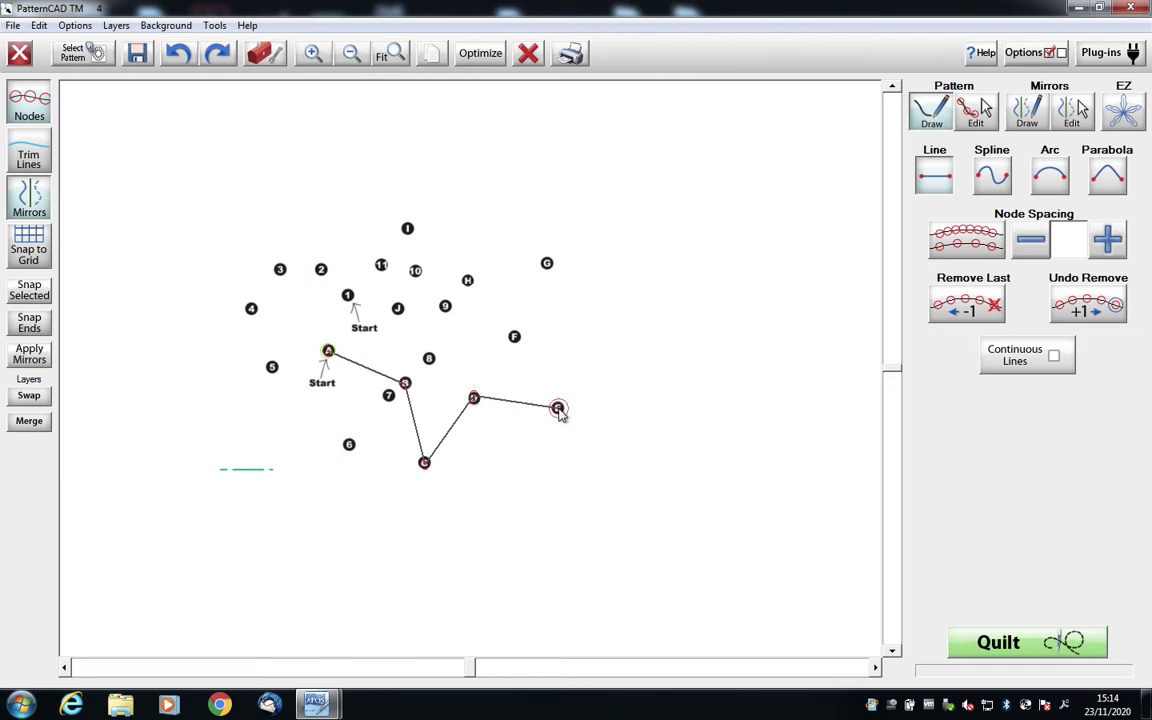
# Step: Turn on Continuous Lines and close the star by connecting dots F, G, H, I and J back to A
pyautogui.click(1056, 358)
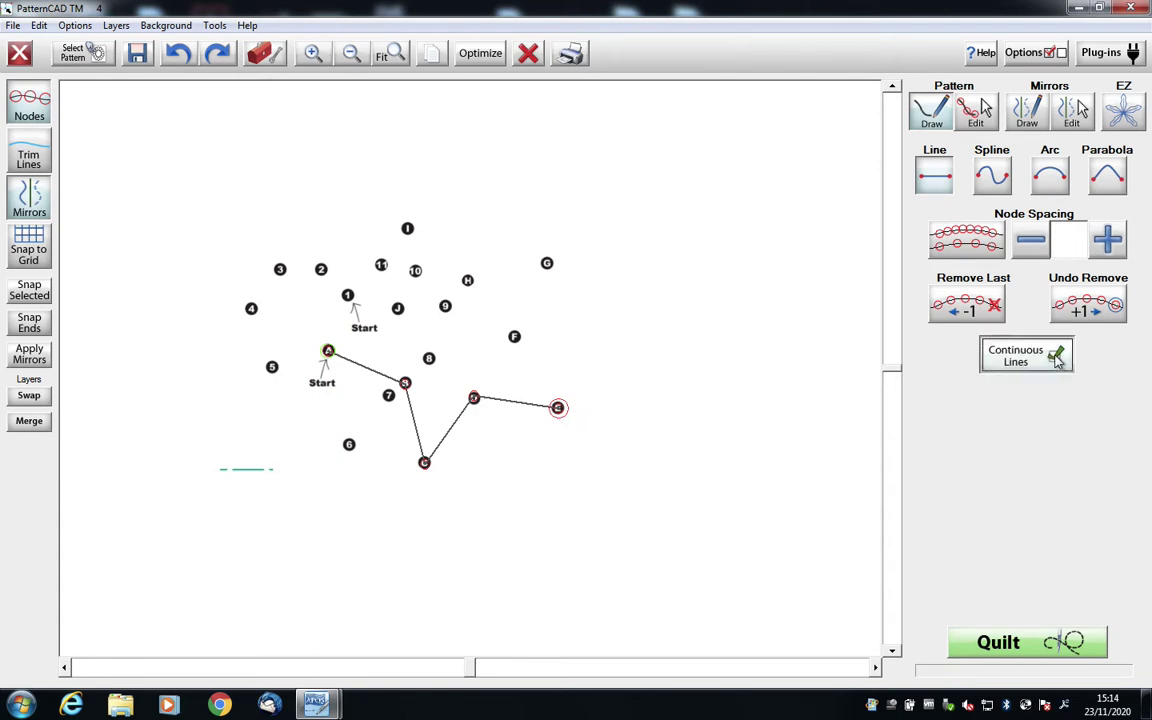
pyautogui.click(514, 338)
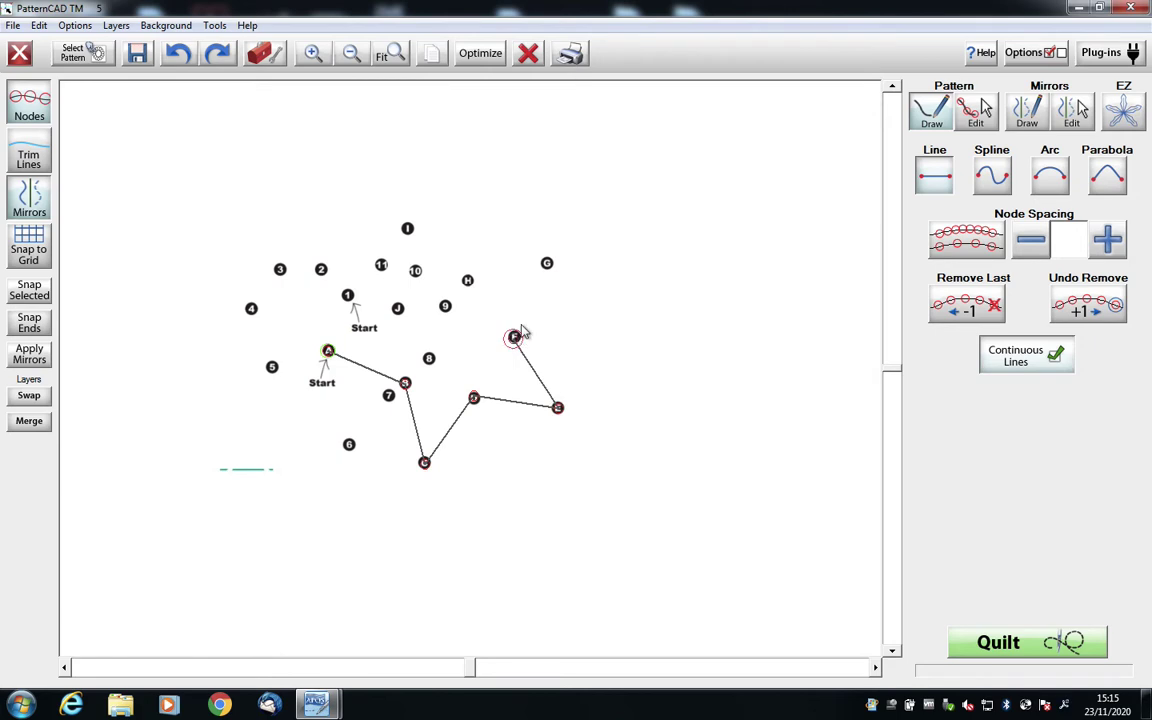
pyautogui.click(546, 262)
pyautogui.click(467, 281)
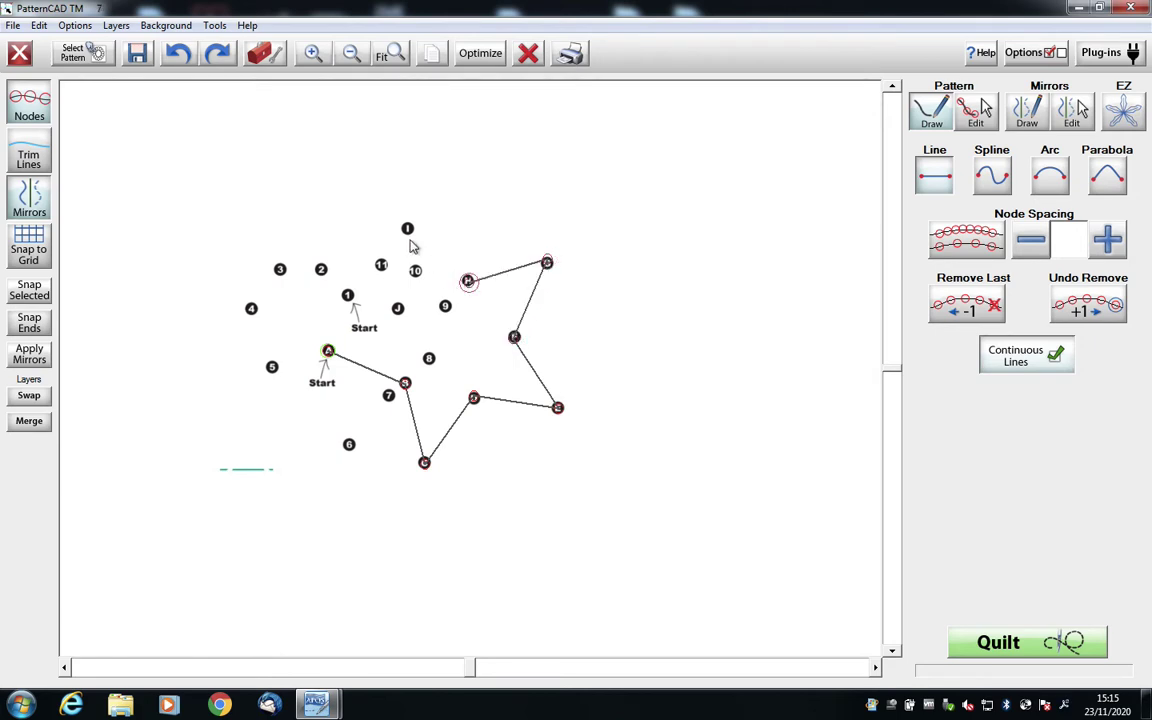
pyautogui.click(406, 229)
pyautogui.click(397, 308)
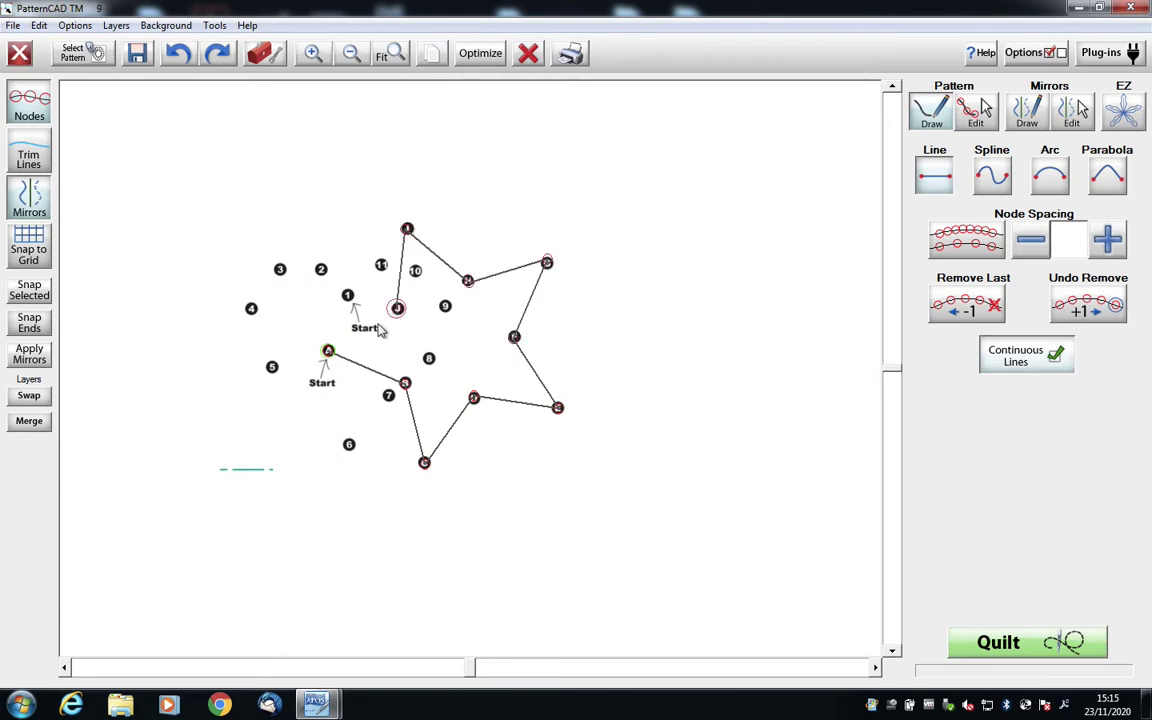
pyautogui.click(331, 351)
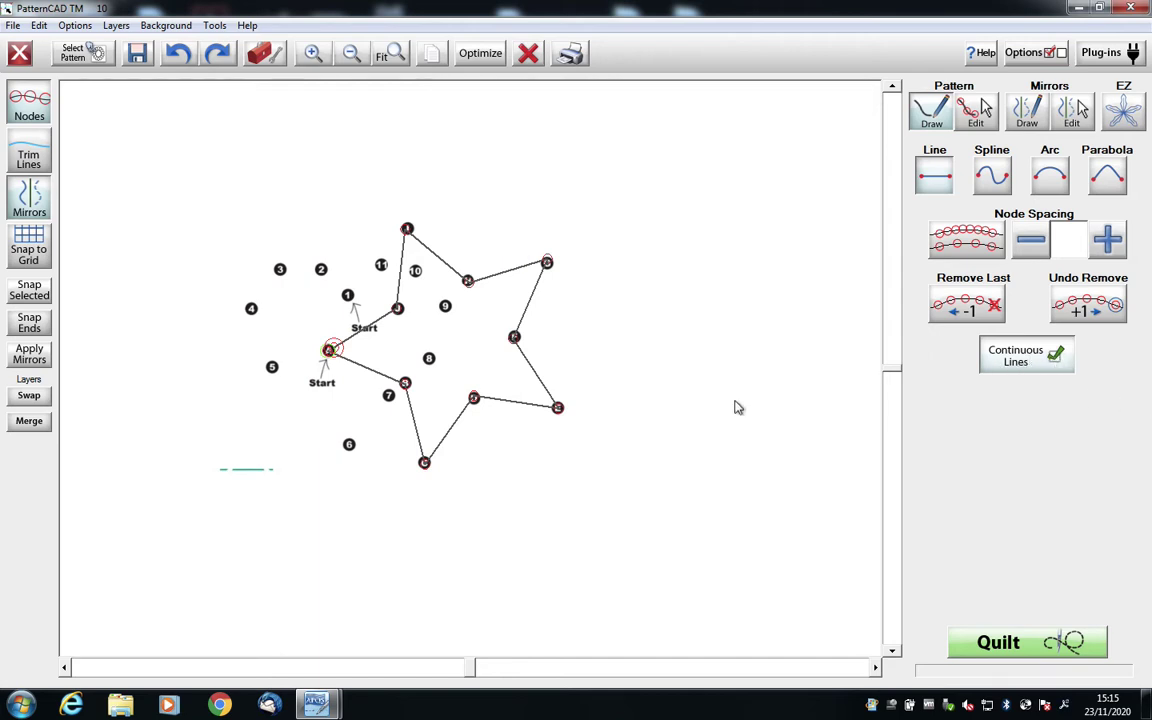
# Step: Continue the line from A through the numbered dots 1 to 5 to outline the first half of the heart
pyautogui.click(347, 296)
pyautogui.click(320, 269)
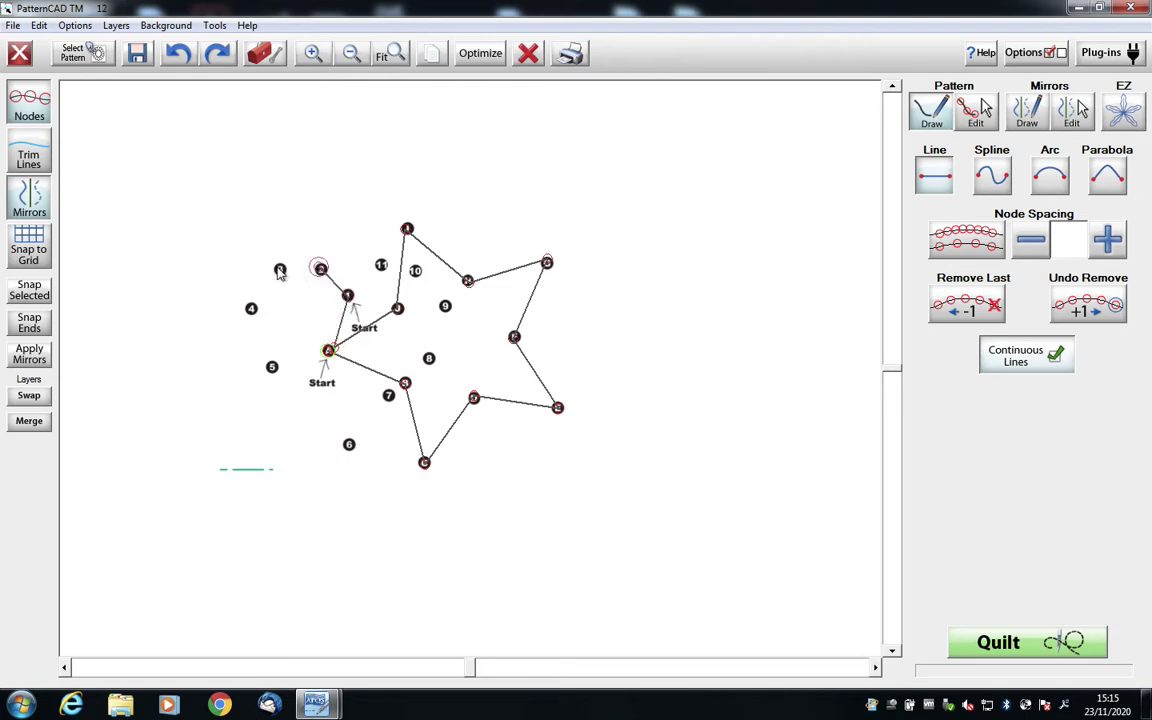
pyautogui.click(279, 268)
pyautogui.click(251, 310)
pyautogui.click(272, 367)
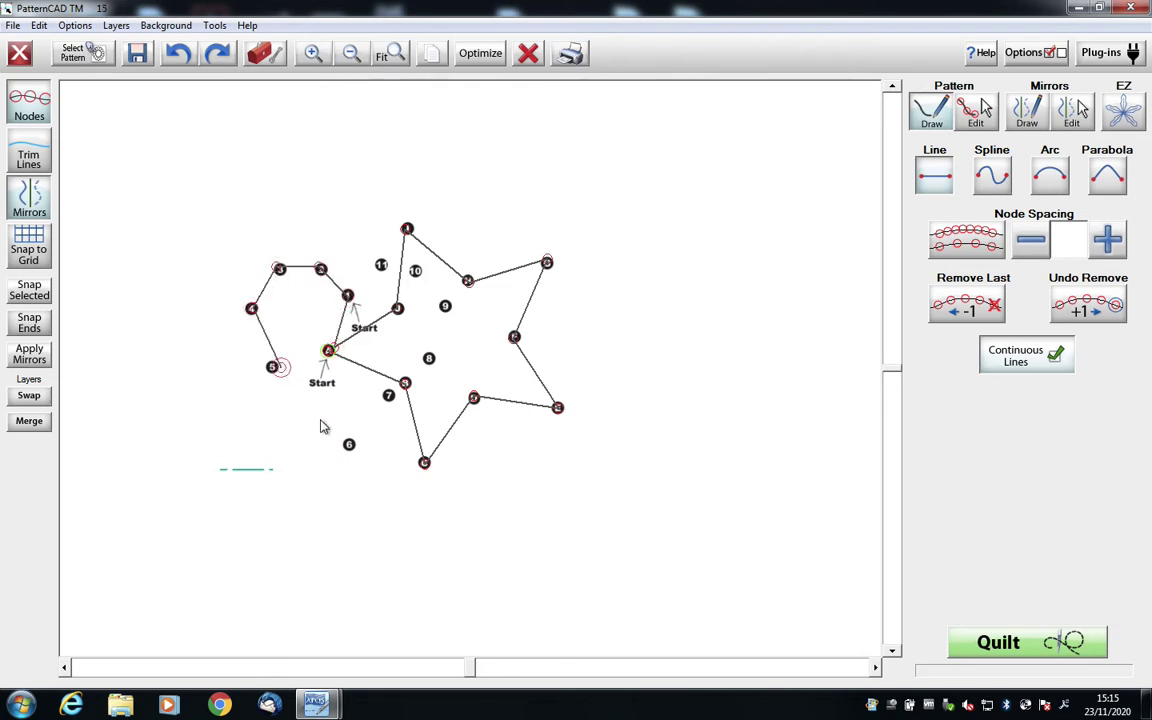
# Step: Complete the heart outline by joining dots 6 through 11 and returning to dot 1
pyautogui.click(348, 444)
pyautogui.click(388, 396)
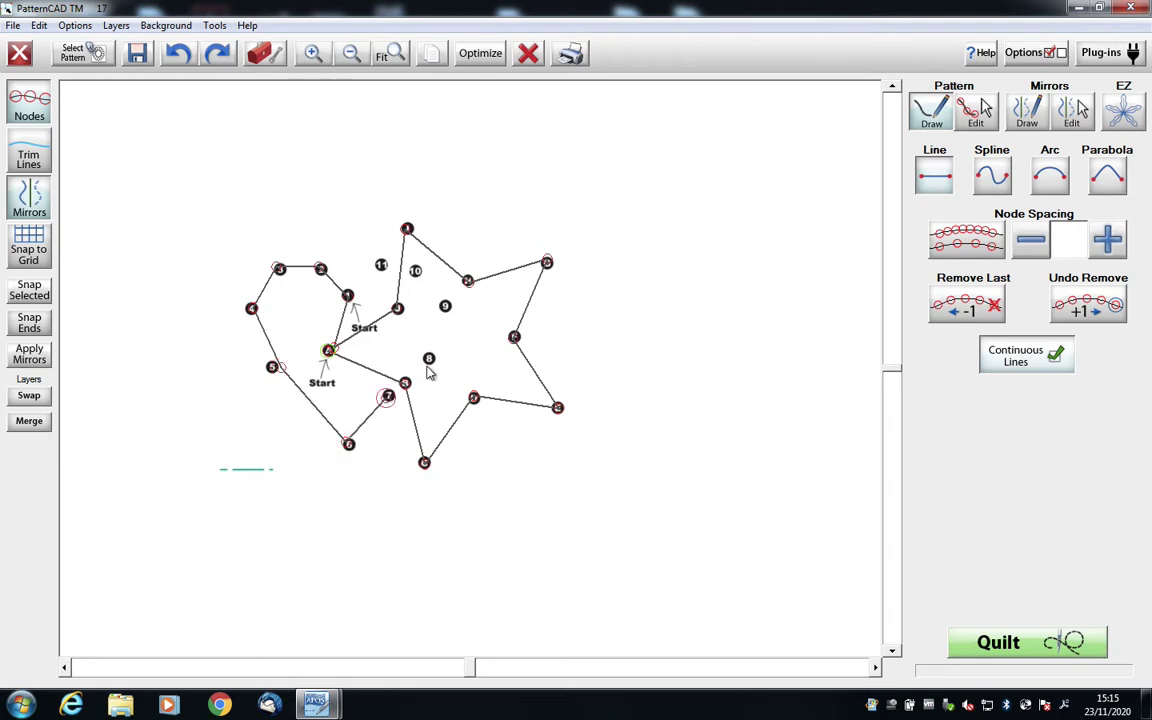
pyautogui.click(428, 358)
pyautogui.click(445, 307)
pyautogui.click(415, 271)
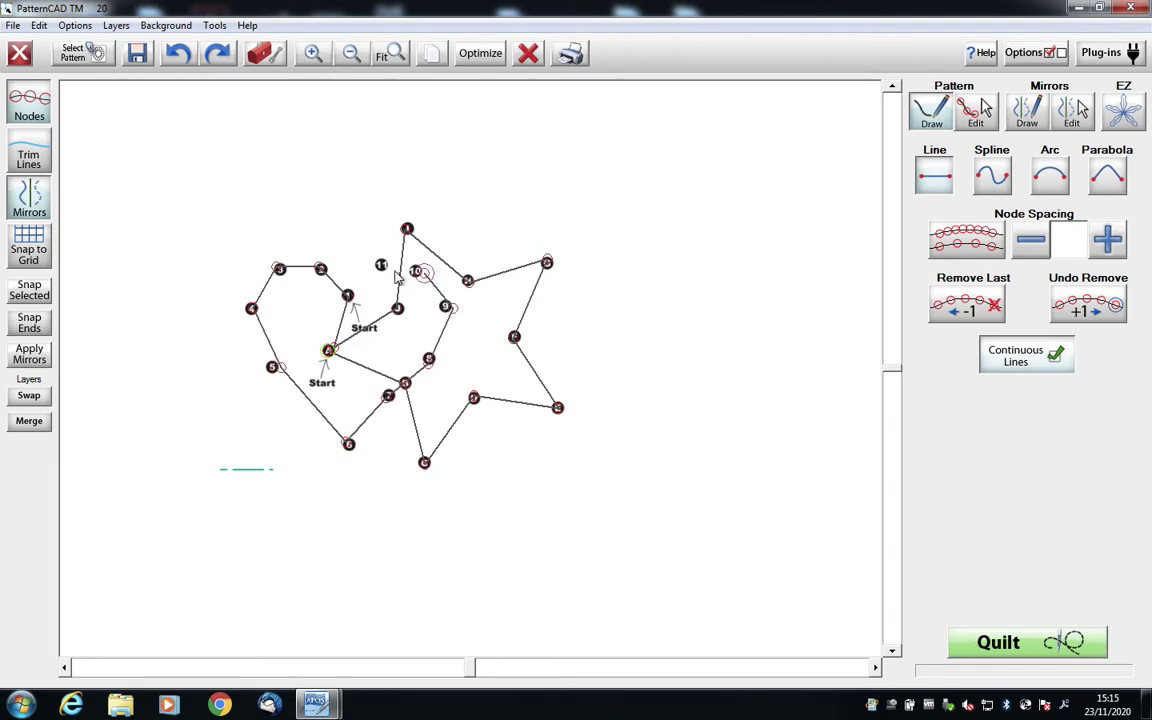
pyautogui.click(381, 264)
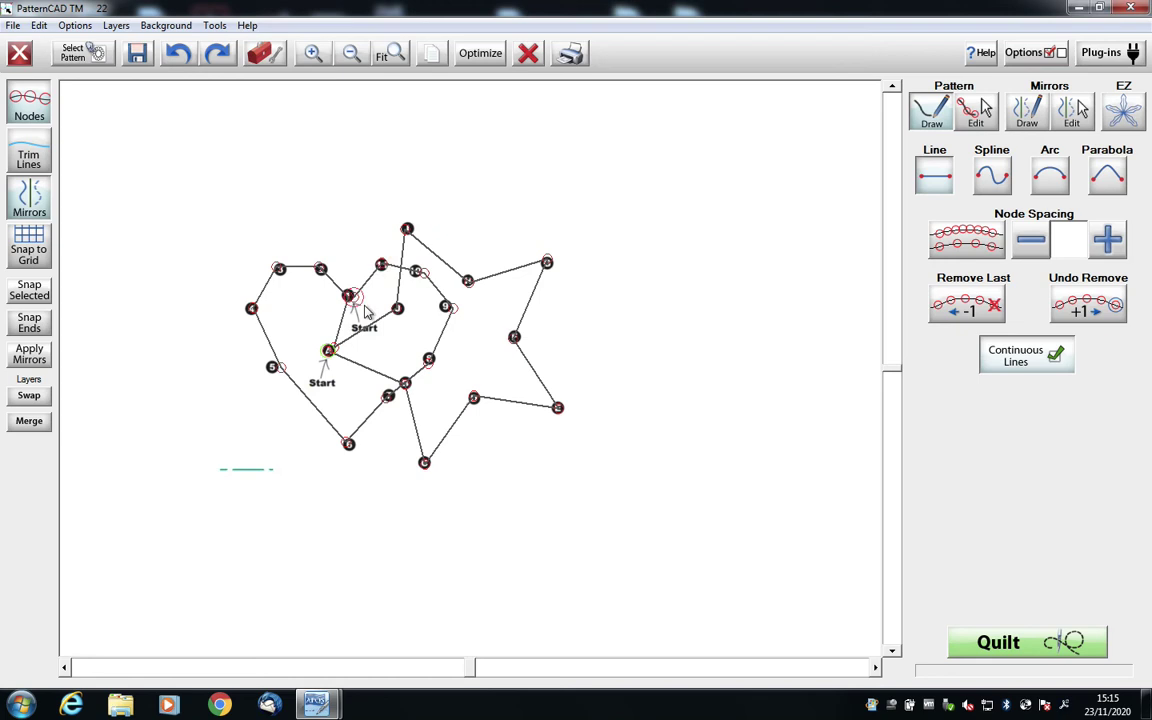
pyautogui.click(350, 297)
# Step: Clear the star and heart pattern and replace the background with the WIP image
pyautogui.click(39, 25)
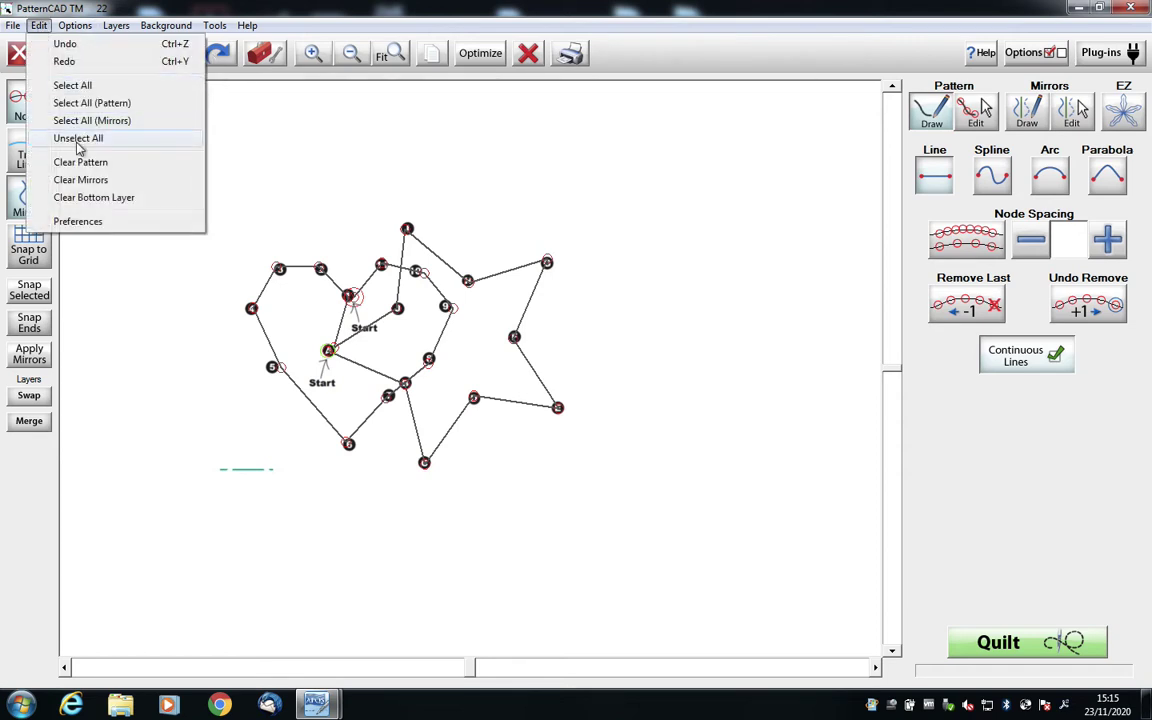
pyautogui.click(80, 162)
pyautogui.click(163, 27)
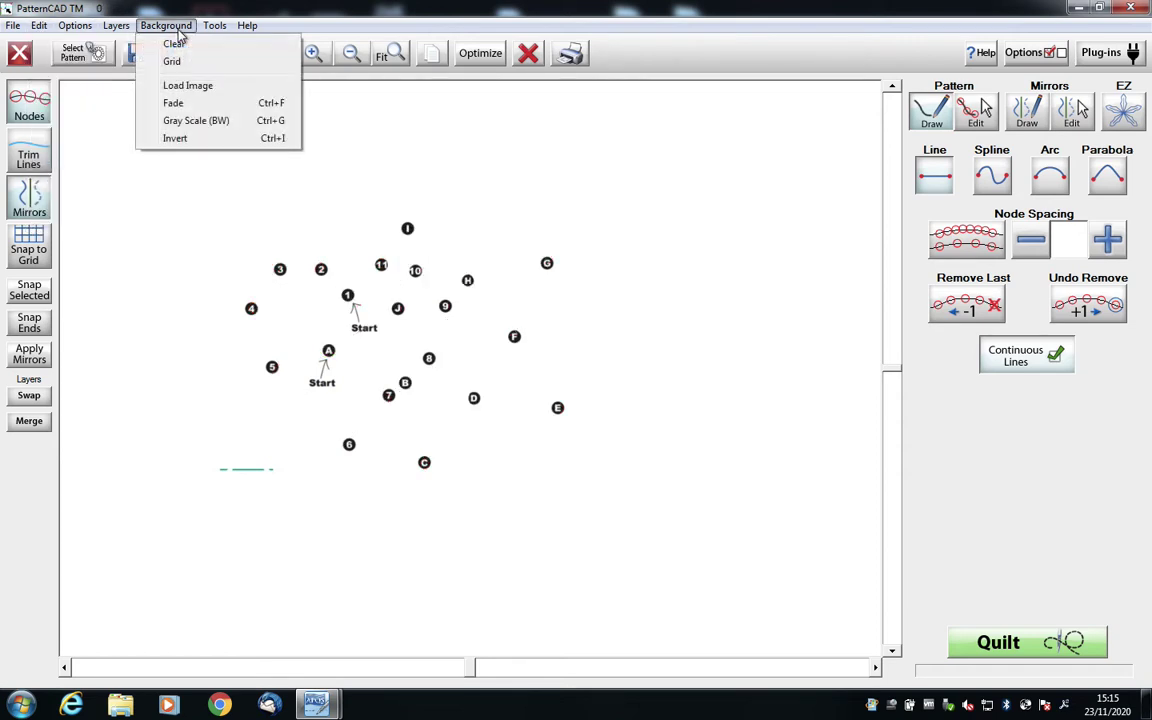
pyautogui.click(207, 90)
pyautogui.click(313, 193)
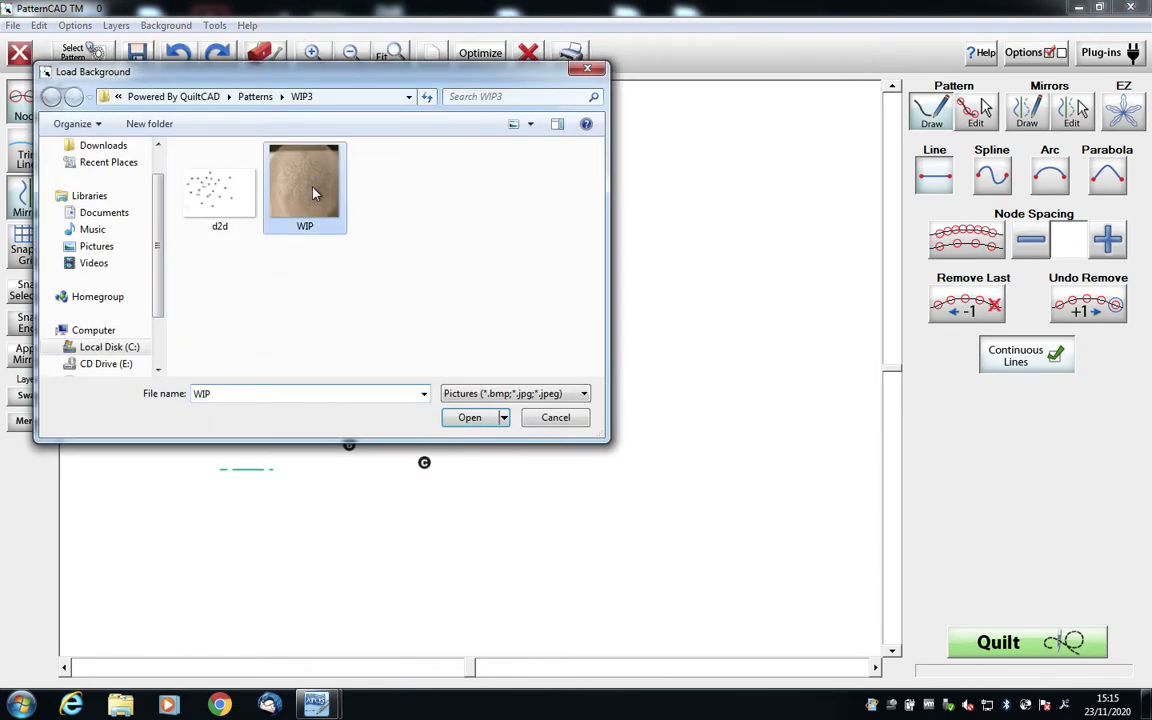
pyautogui.doubleClick(313, 193)
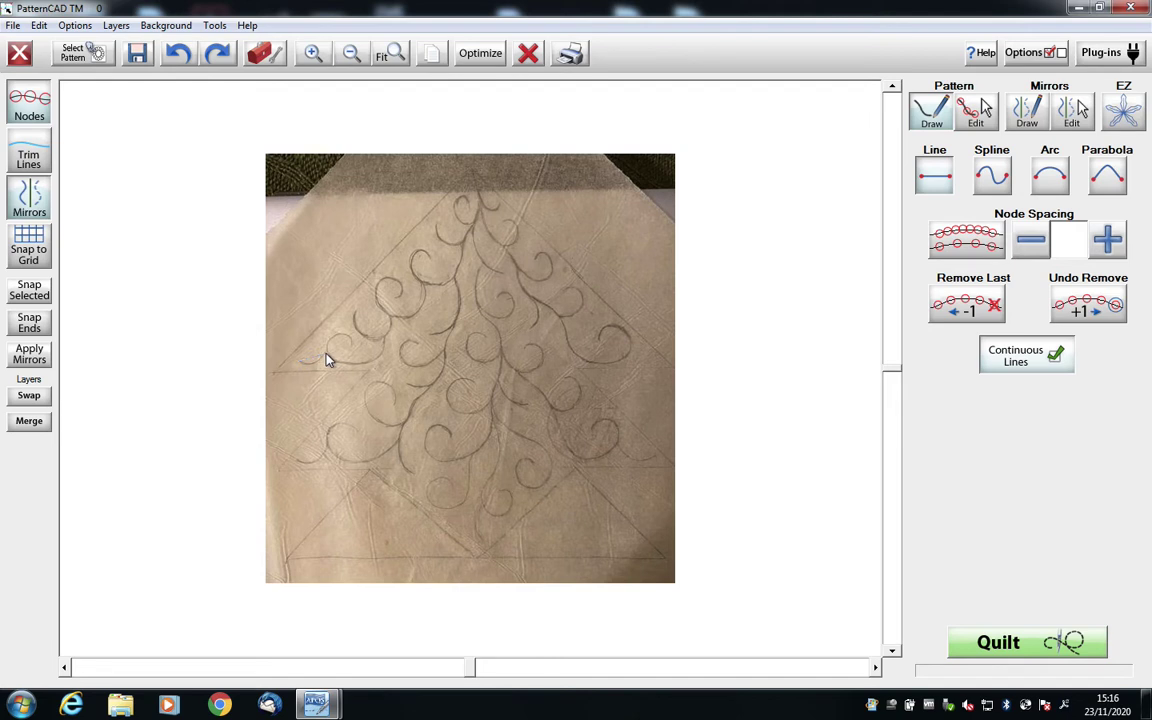
# Step: Trace the sketch's upper-left branch with straight segments from its outer tip, retracing each of the first curls
pyautogui.click(326, 357)
pyautogui.click(326, 358)
pyautogui.click(384, 338)
pyautogui.click(356, 315)
pyautogui.click(384, 337)
pyautogui.click(390, 317)
pyautogui.click(380, 284)
pyautogui.click(395, 293)
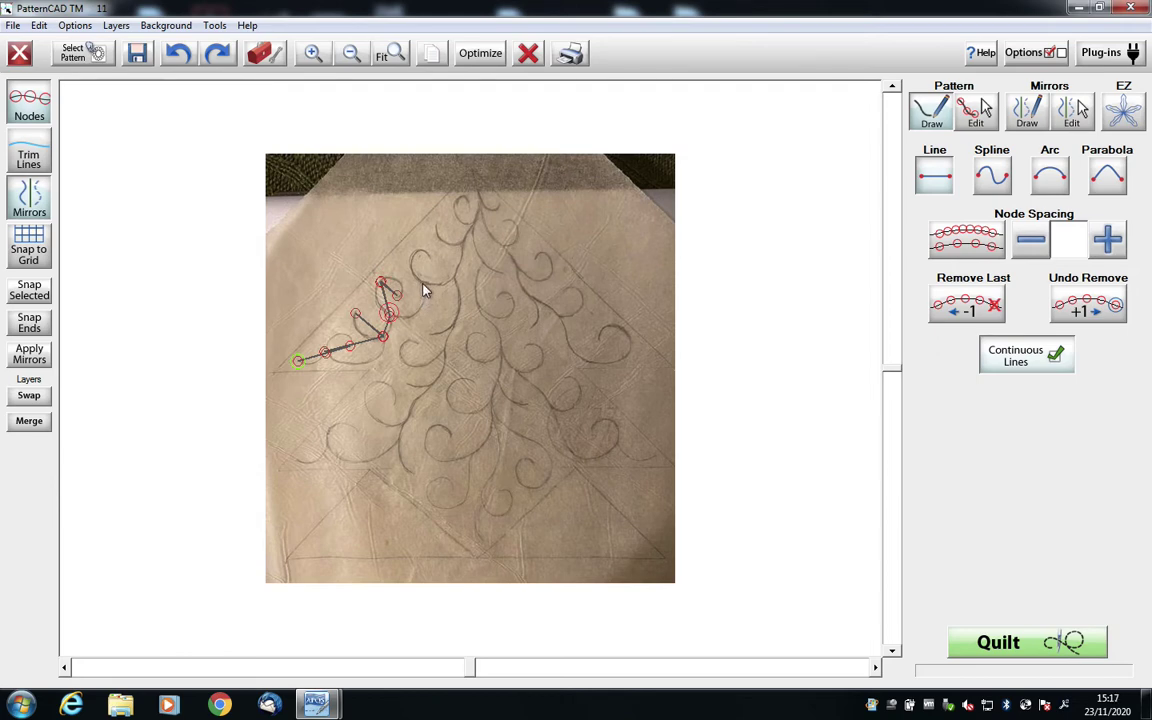
# Step: Trace the branch's next curl, follow the main stem down, and run out to the curl beside it
pyautogui.click(422, 282)
pyautogui.click(428, 258)
pyautogui.click(452, 278)
pyautogui.click(451, 326)
pyautogui.click(452, 326)
pyautogui.click(417, 345)
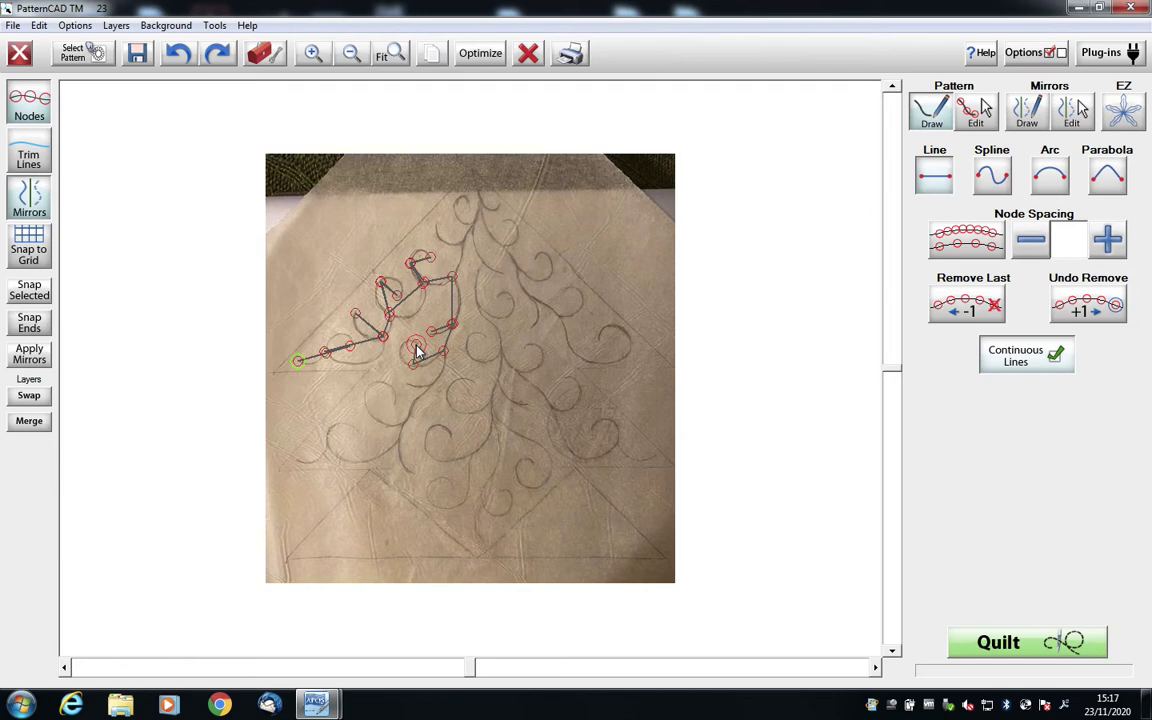
# Step: Retrace that curl to the stem, continue down the stem, and trace out to the next lower-left curl
pyautogui.click(415, 363)
pyautogui.click(443, 352)
pyautogui.click(430, 386)
pyautogui.click(430, 387)
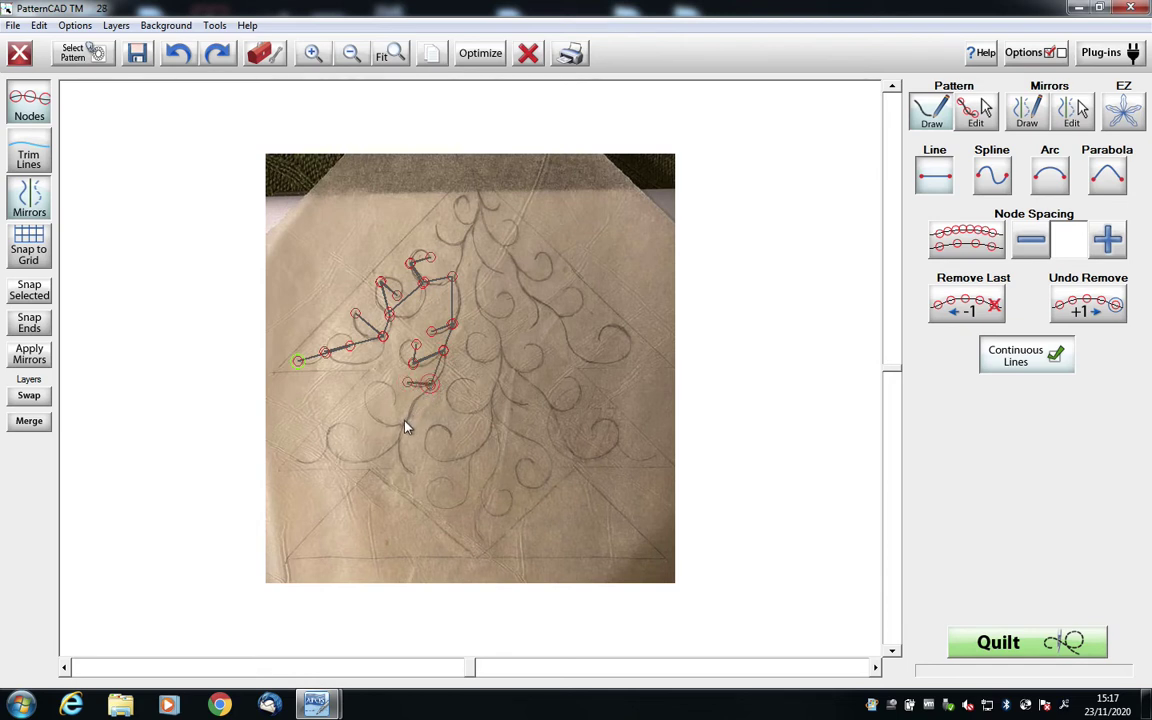
pyautogui.click(404, 421)
pyautogui.click(369, 409)
pyautogui.click(393, 405)
# Step: Toggle between the pattern Draw and Edit modes, finishing in Draw mode
pyautogui.rightClick(393, 404)
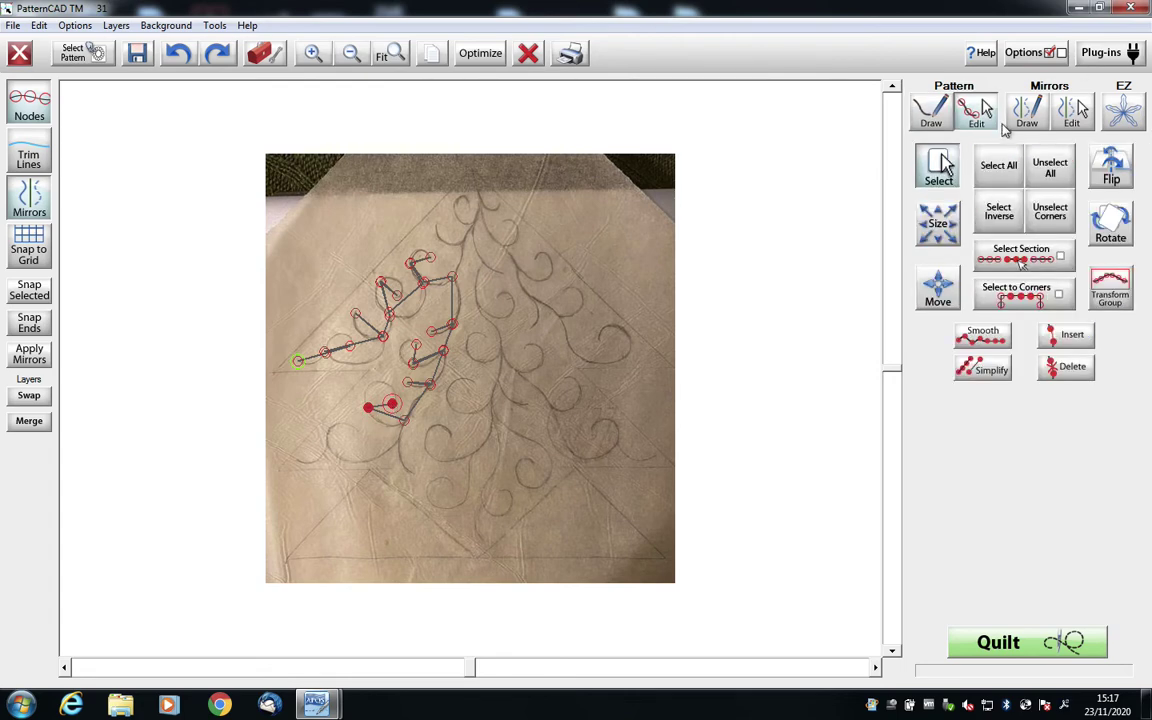
pyautogui.rightClick(370, 425)
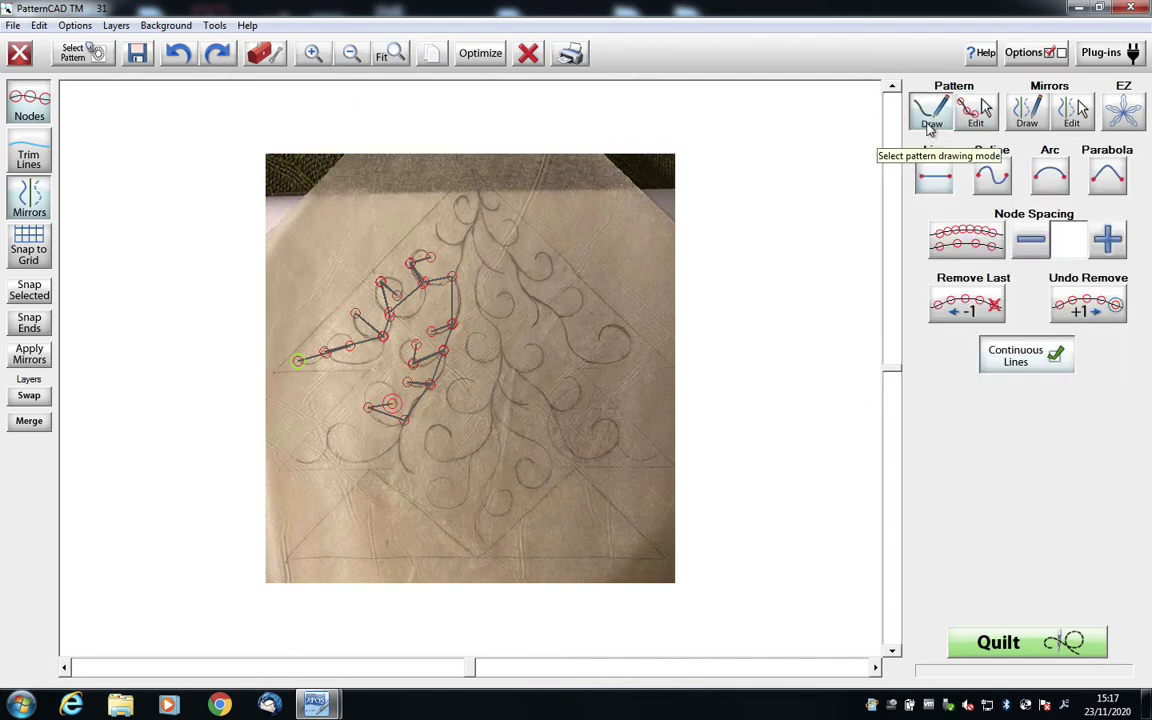
pyautogui.rightClick(538, 452)
pyautogui.rightClick(538, 452)
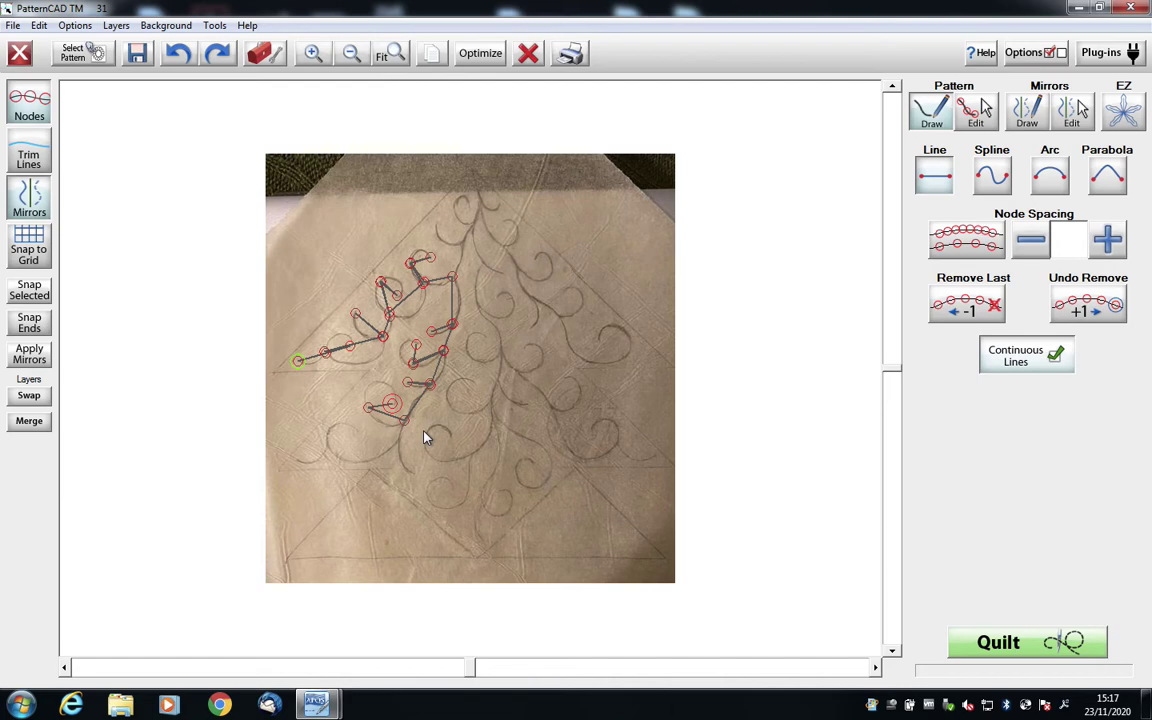
# Step: Retrace the curl to the stem, trace down to the stem's tip and back, and run out along the lowest-left branch
pyautogui.click(367, 408)
pyautogui.click(403, 420)
pyautogui.click(398, 441)
pyautogui.click(399, 442)
pyautogui.click(345, 458)
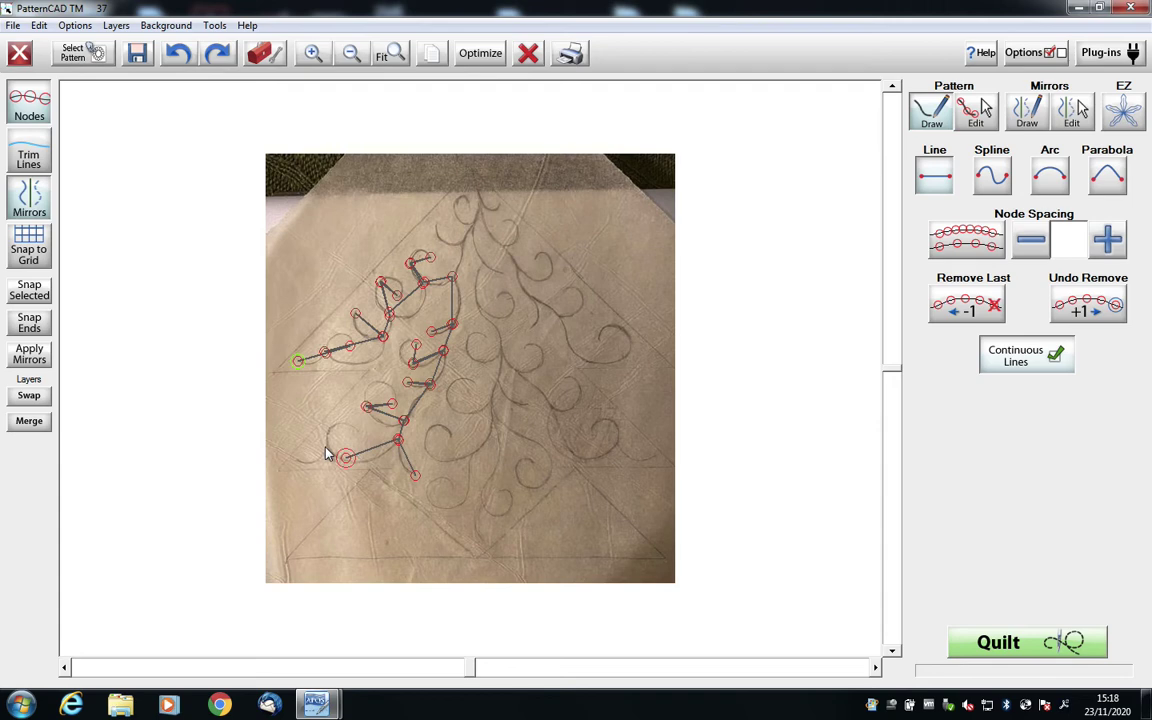
# Step: Trace the lowest-left branch to its outer tip, double back, and trace its inward curl
pyautogui.click(327, 448)
pyautogui.click(297, 459)
pyautogui.click(326, 446)
pyautogui.click(356, 430)
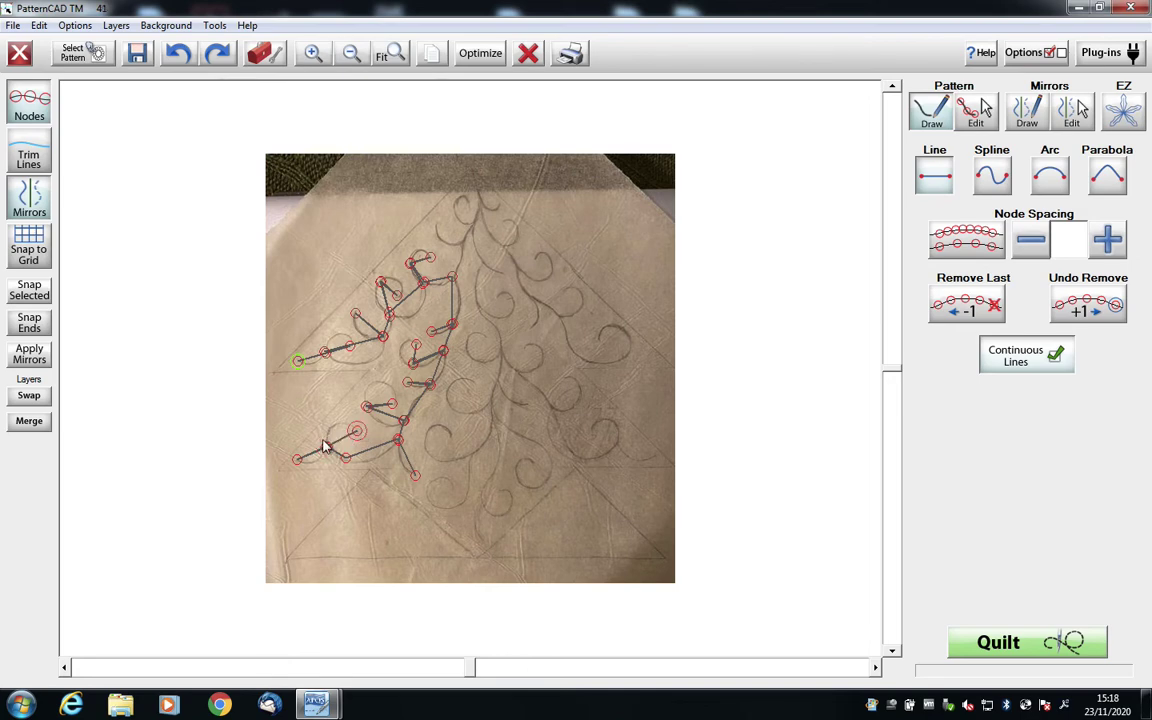
# Step: Retrace the lowest-left branch from its curl back to the stem, and continue up the stem to the upper junction
pyautogui.click(327, 447)
pyautogui.click(345, 457)
pyautogui.click(398, 441)
pyautogui.click(404, 418)
pyautogui.click(430, 384)
pyautogui.click(443, 351)
pyautogui.click(451, 324)
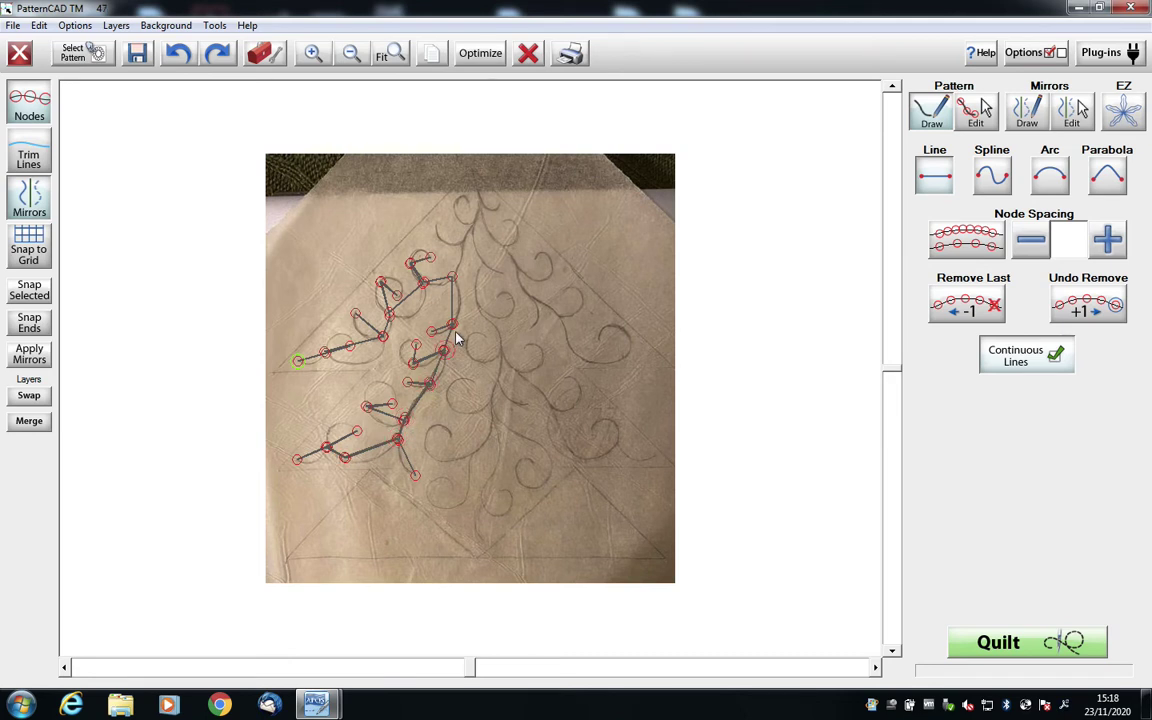
# Step: Trace up the stem to the tree's top, taking in the two topmost left curls, and review the line in the Optimization view
pyautogui.click(452, 276)
pyautogui.click(459, 241)
pyautogui.click(438, 224)
pyautogui.click(461, 240)
pyautogui.click(470, 226)
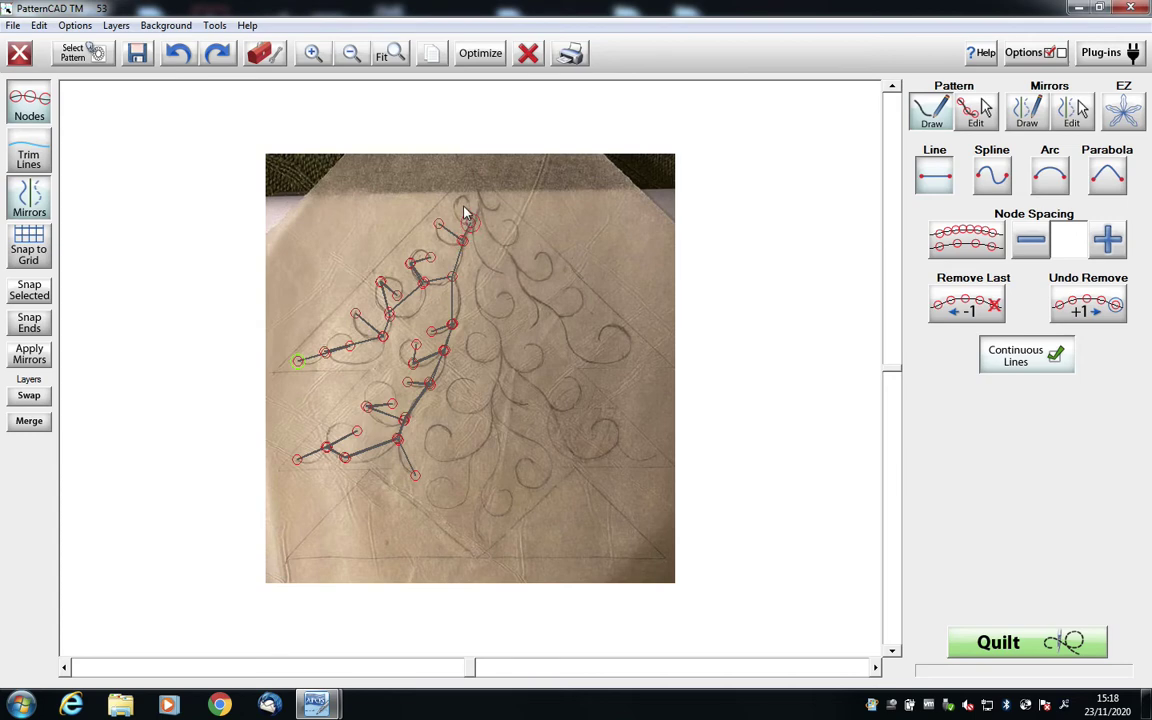
pyautogui.click(468, 202)
pyautogui.click(470, 222)
pyautogui.click(487, 57)
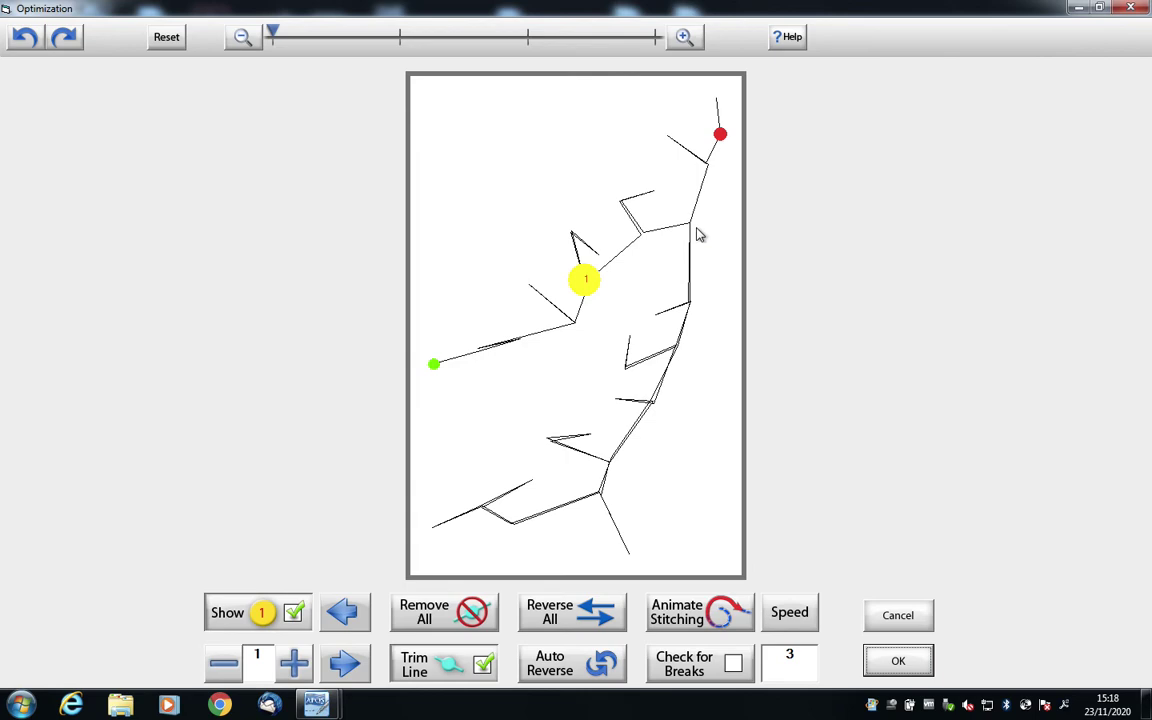
pyautogui.click(907, 674)
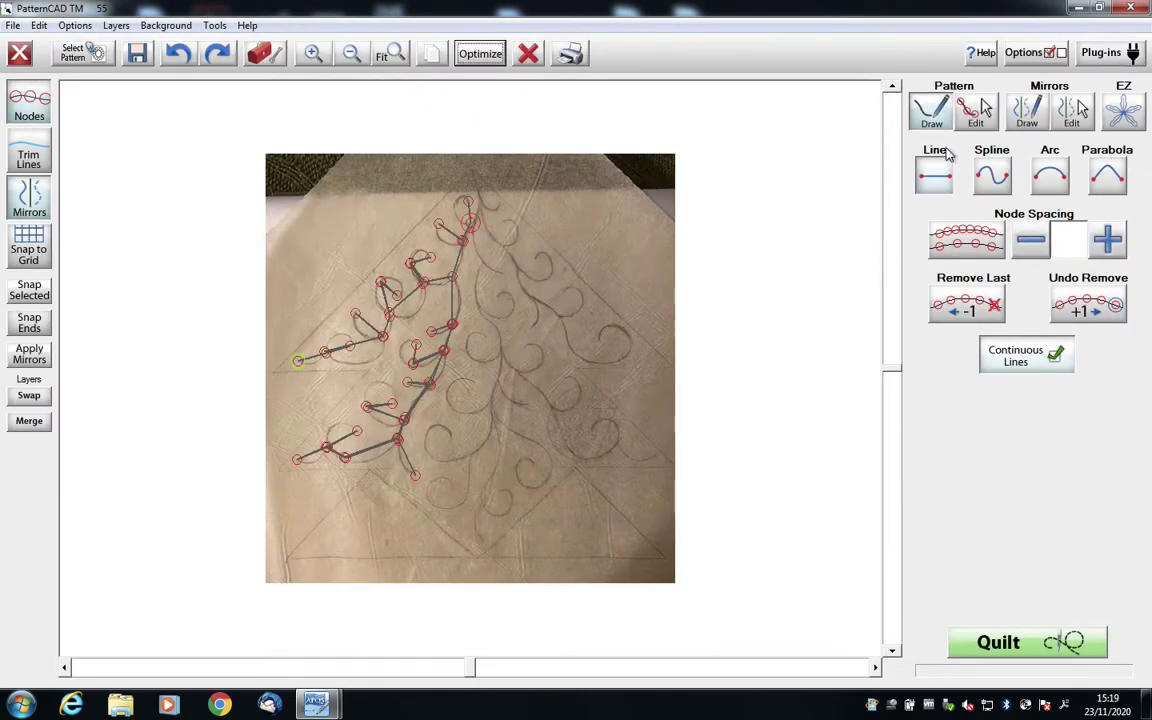
# Step: In pattern Edit mode, snap together the doubled nodes along the lowest-left branch, from its curl junction to the stem
pyautogui.click(975, 110)
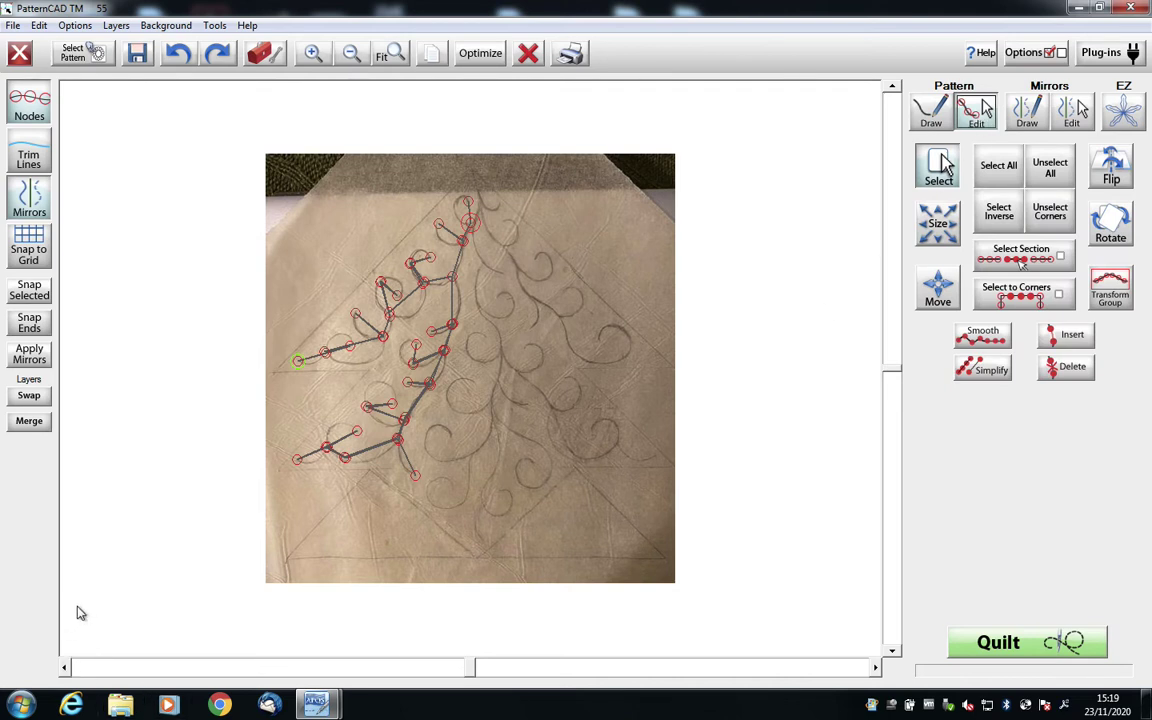
pyautogui.click(323, 445)
pyautogui.click(29, 293)
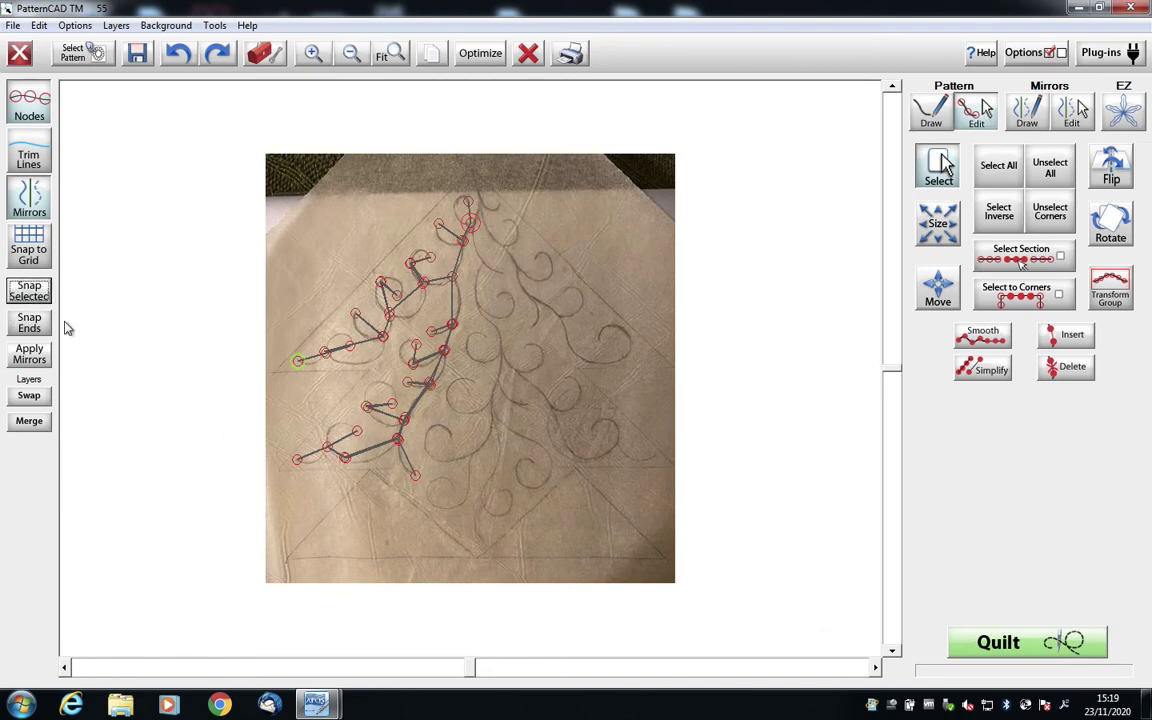
pyautogui.click(343, 457)
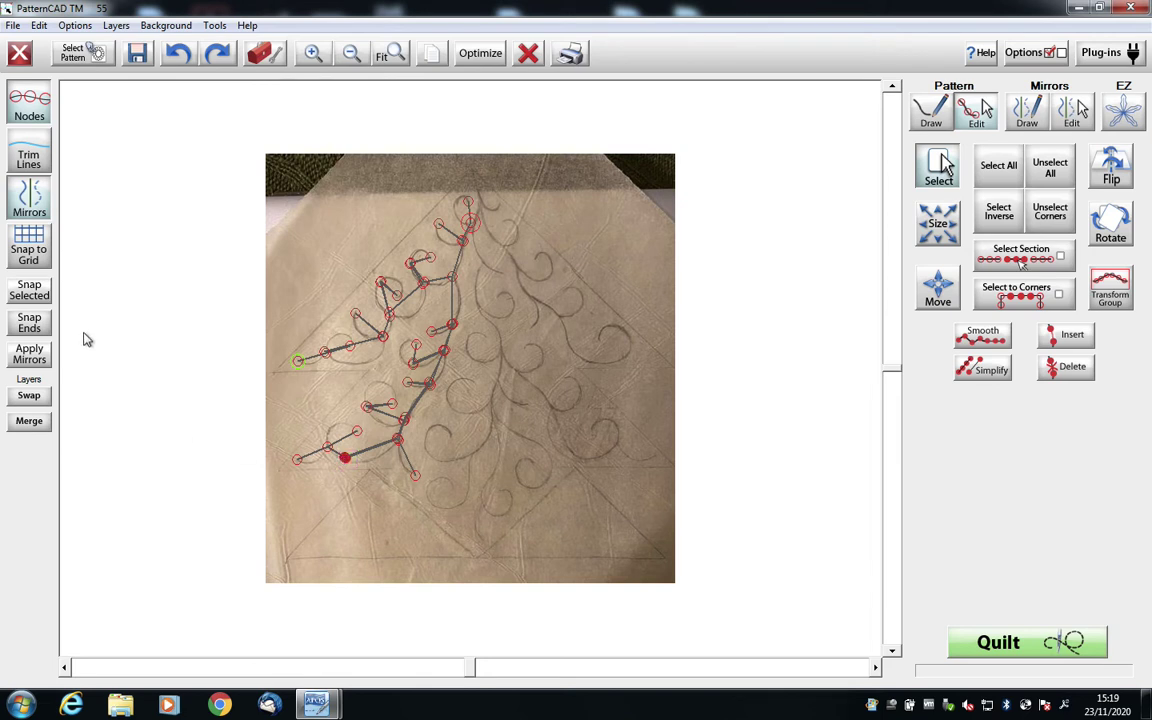
pyautogui.click(29, 290)
pyautogui.moveTo(403, 449); pyautogui.dragTo(405, 451)
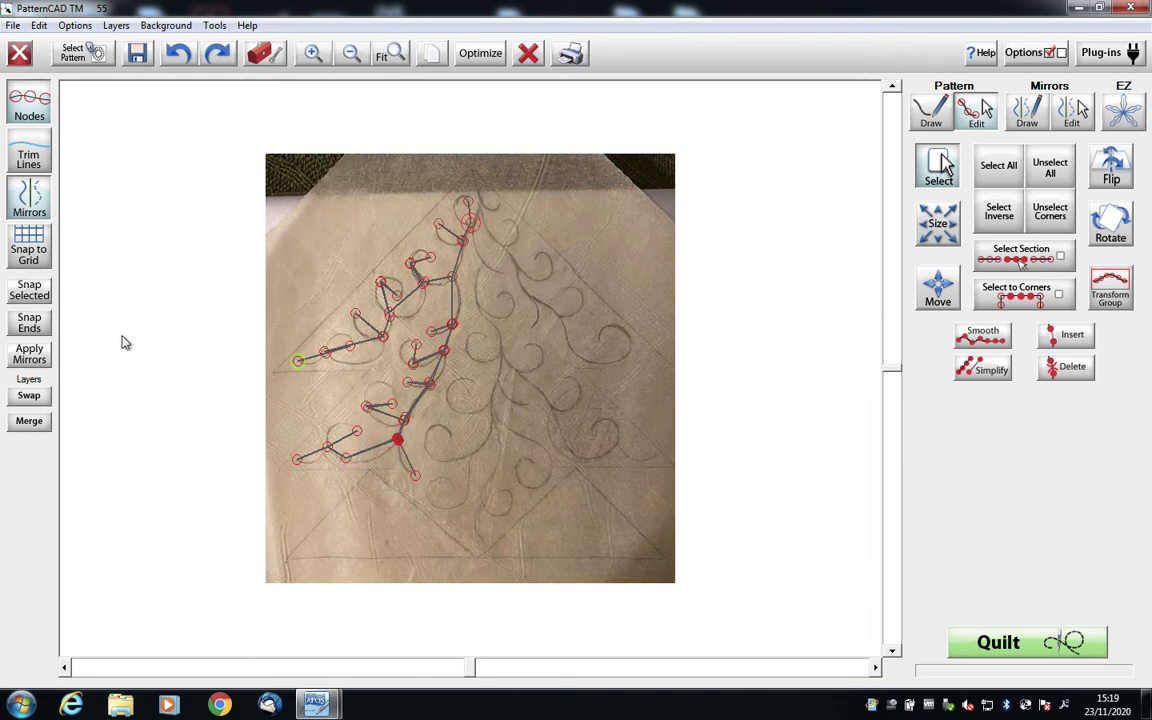
pyautogui.click(31, 296)
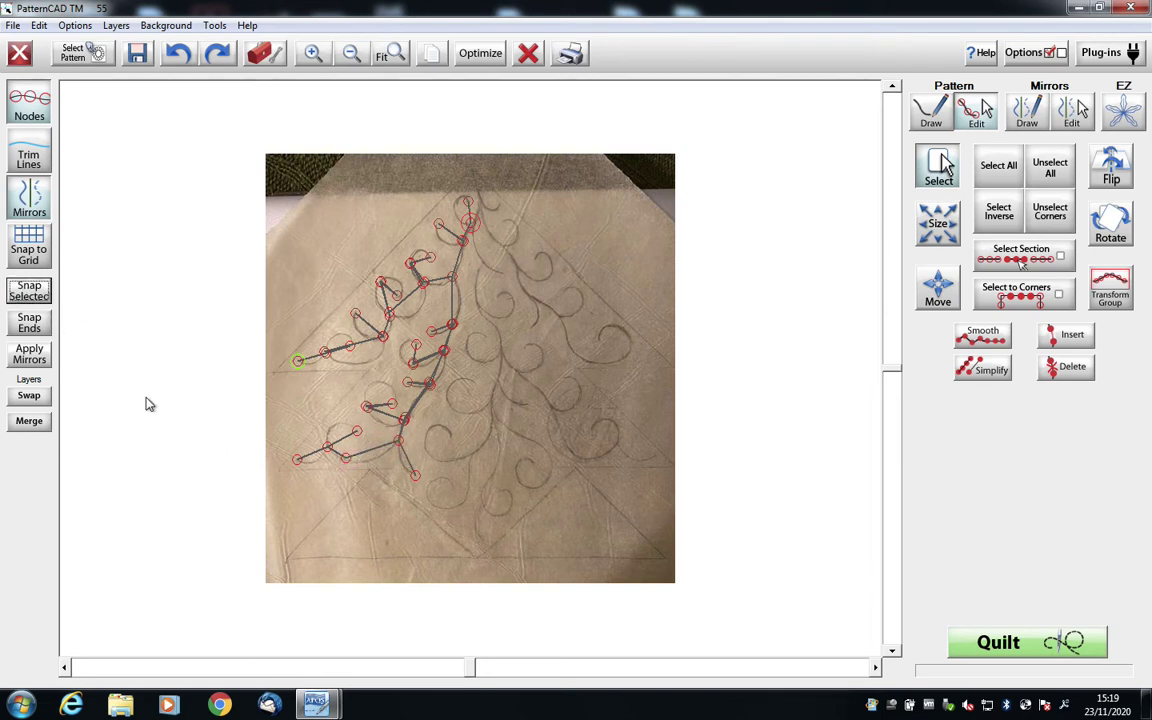
# Step: Snap together the doubled nodes on the second-lowest left curl, its stem junction, and the next stem junction above
pyautogui.click(403, 419)
pyautogui.click(30, 291)
pyautogui.click(367, 406)
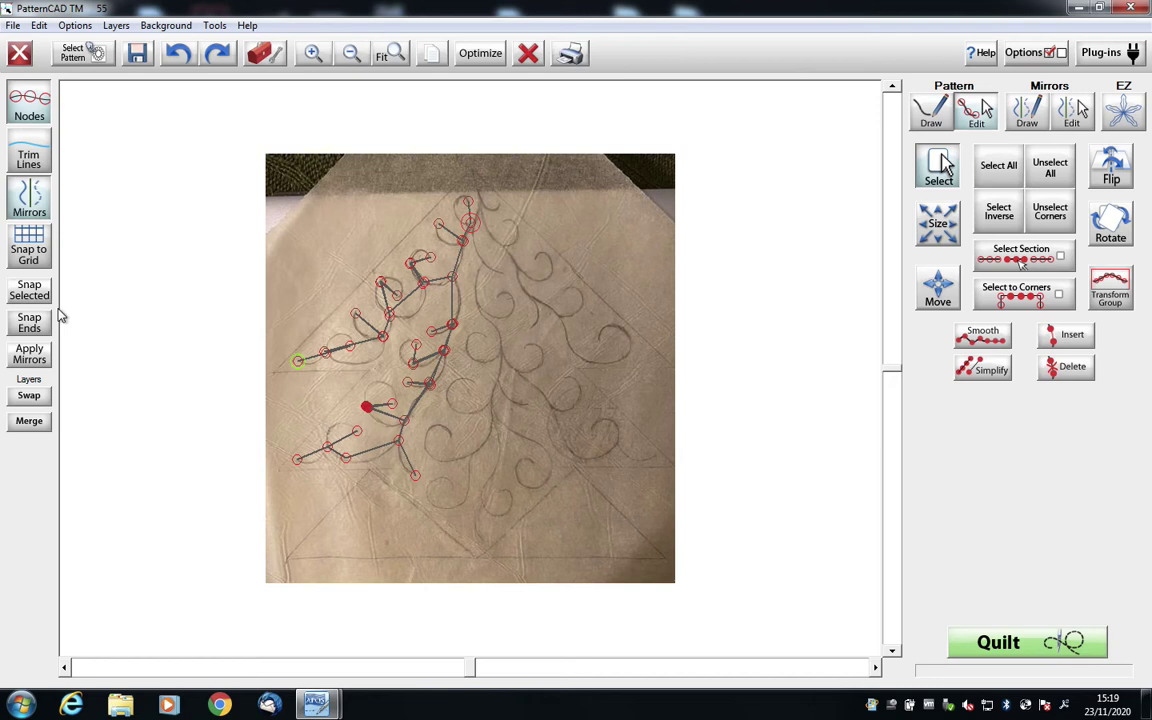
pyautogui.click(40, 292)
pyautogui.moveTo(445, 397); pyautogui.dragTo(419, 375)
pyautogui.click(420, 381)
pyautogui.click(29, 290)
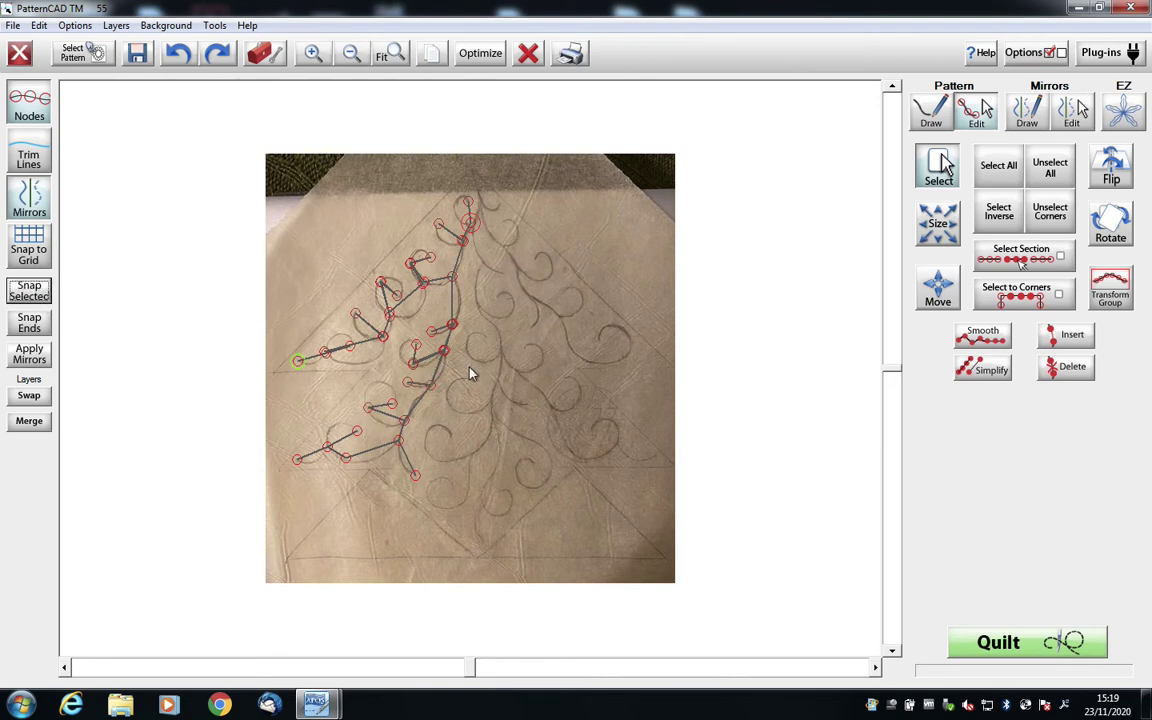
# Step: Snap together the doubled nodes at the next two stem junctions up and on the small curl between them
pyautogui.click(432, 352)
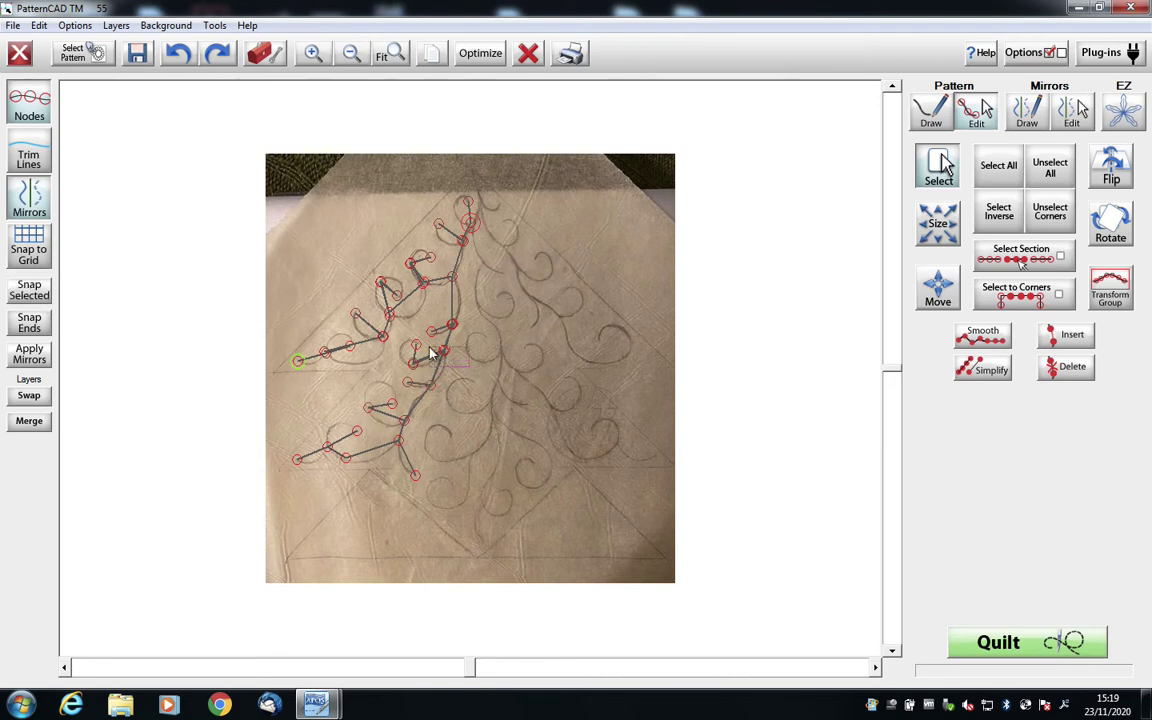
pyautogui.click(30, 291)
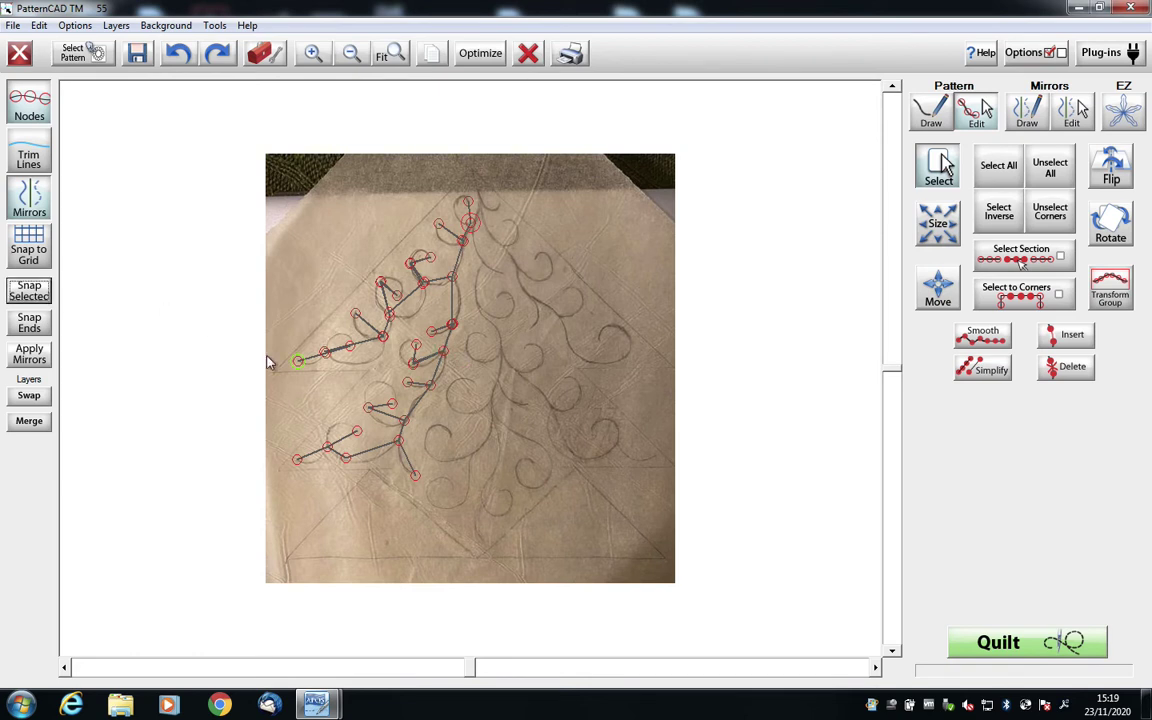
pyautogui.click(414, 348)
pyautogui.click(30, 291)
pyautogui.click(448, 320)
pyautogui.click(30, 291)
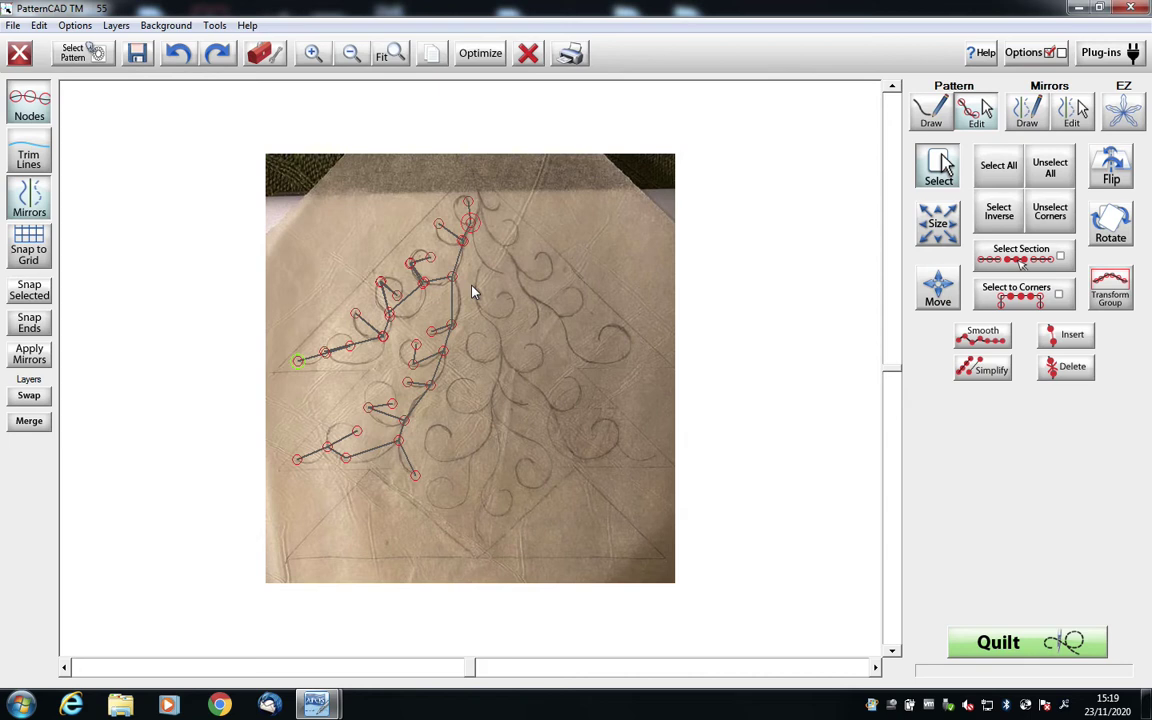
# Step: Snap together the doubled nodes on the upper-left branch's outermost curl and at the branch's first inner junction
pyautogui.moveTo(339, 365); pyautogui.dragTo(316, 340)
pyautogui.click(29, 290)
pyautogui.click(382, 337)
pyautogui.click(48, 292)
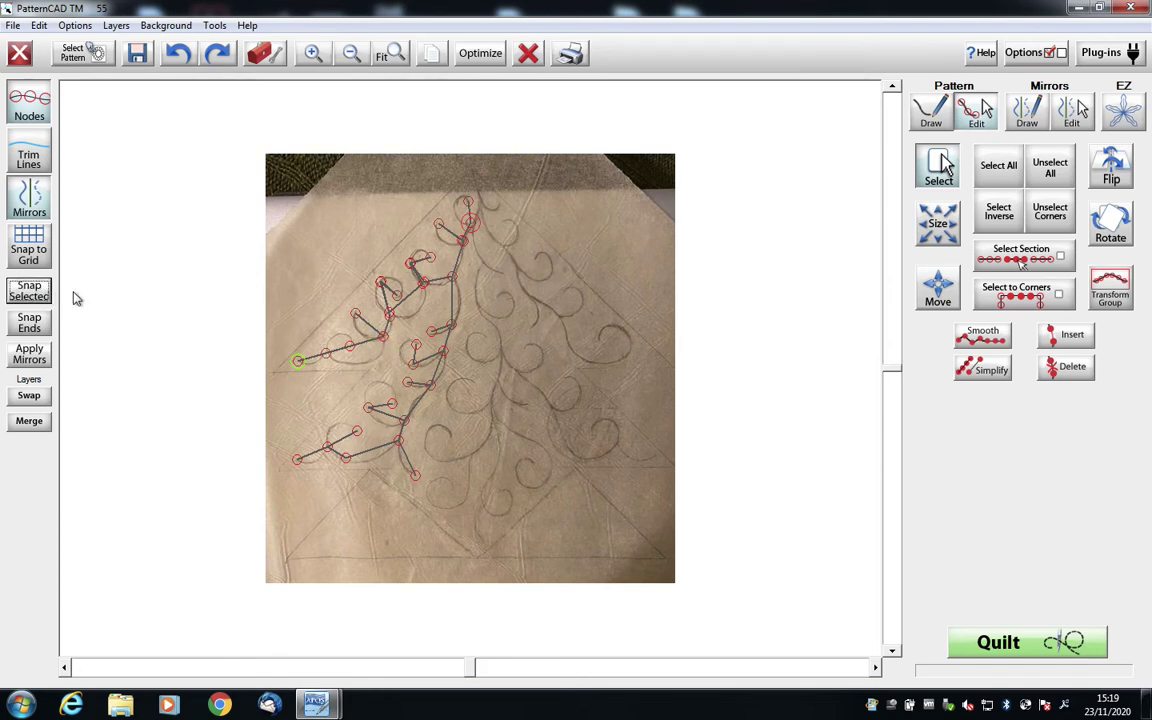
# Step: Snap together the doubled nodes on the upper-left branch's two inner curls and at their branch junctions
pyautogui.click(389, 314)
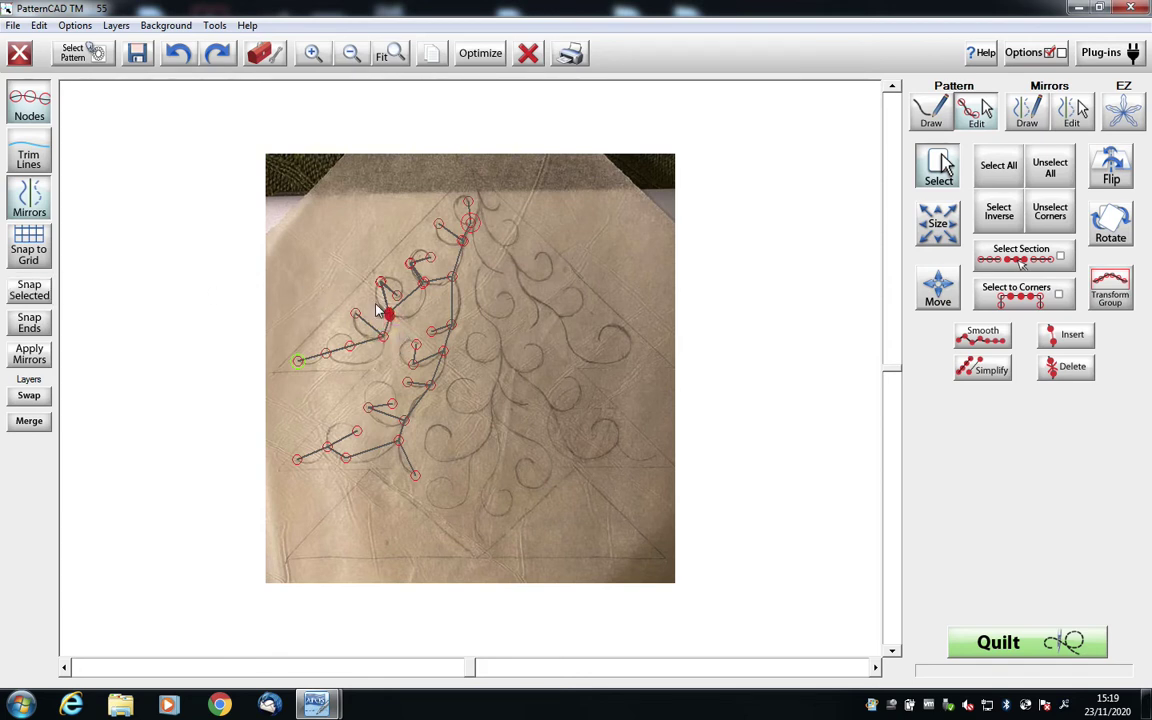
pyautogui.click(48, 292)
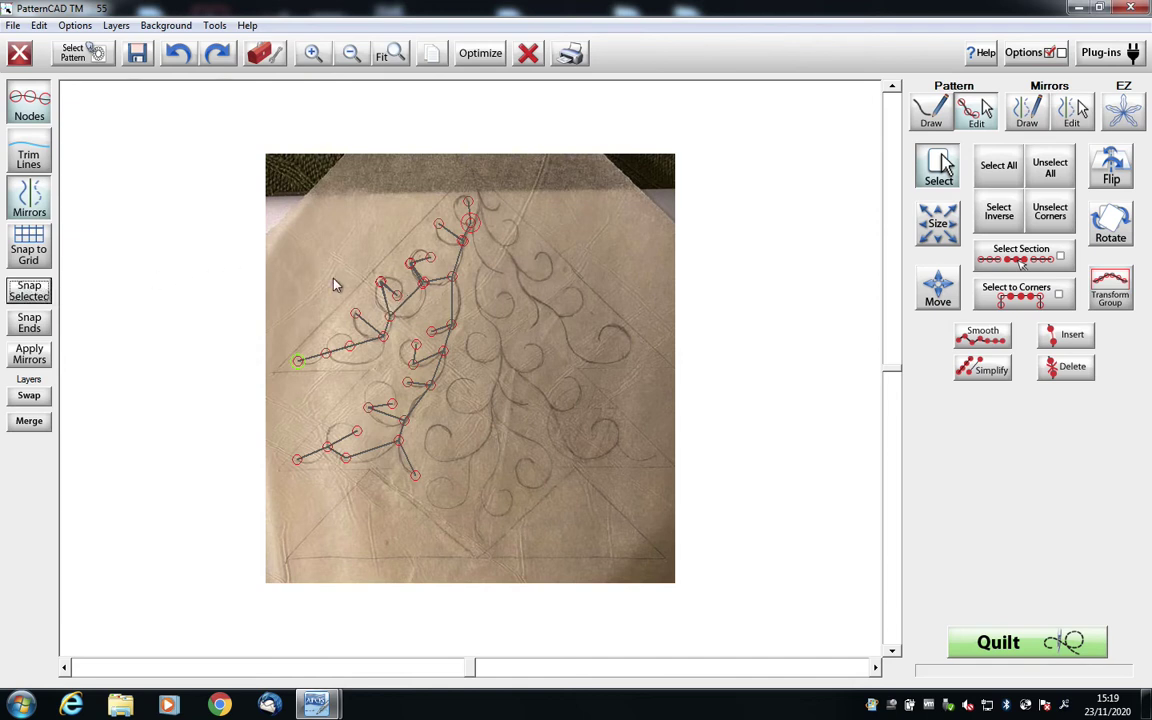
pyautogui.click(379, 281)
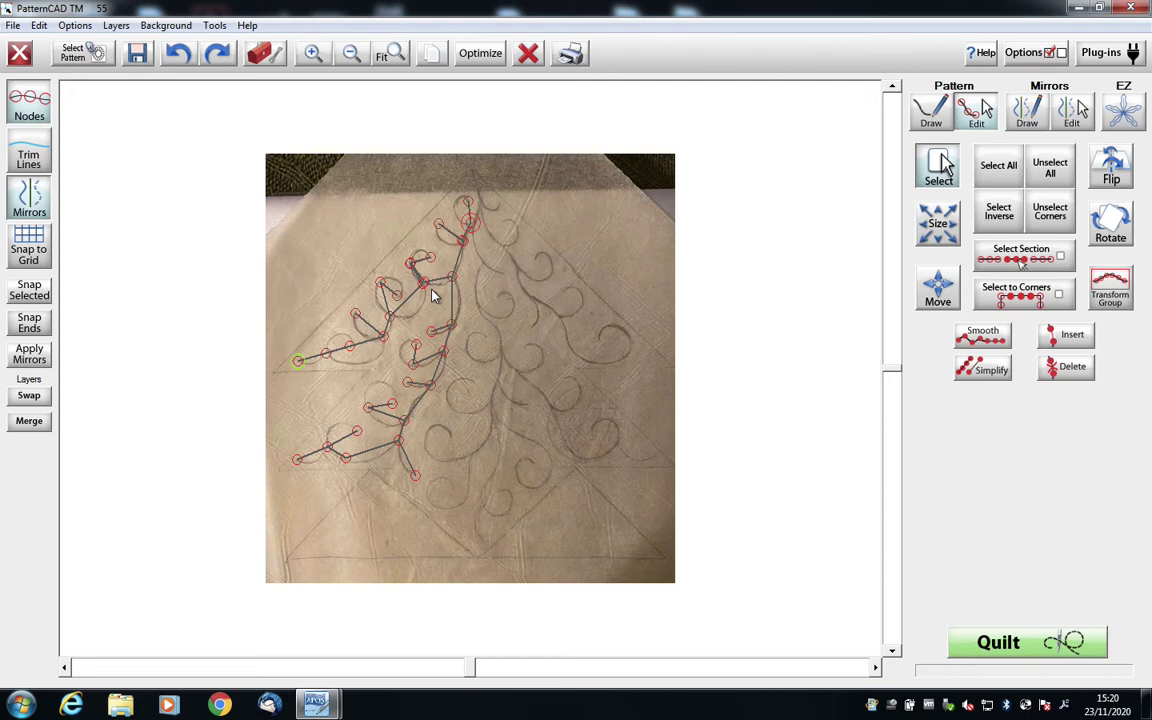
pyautogui.click(420, 281)
pyautogui.click(45, 292)
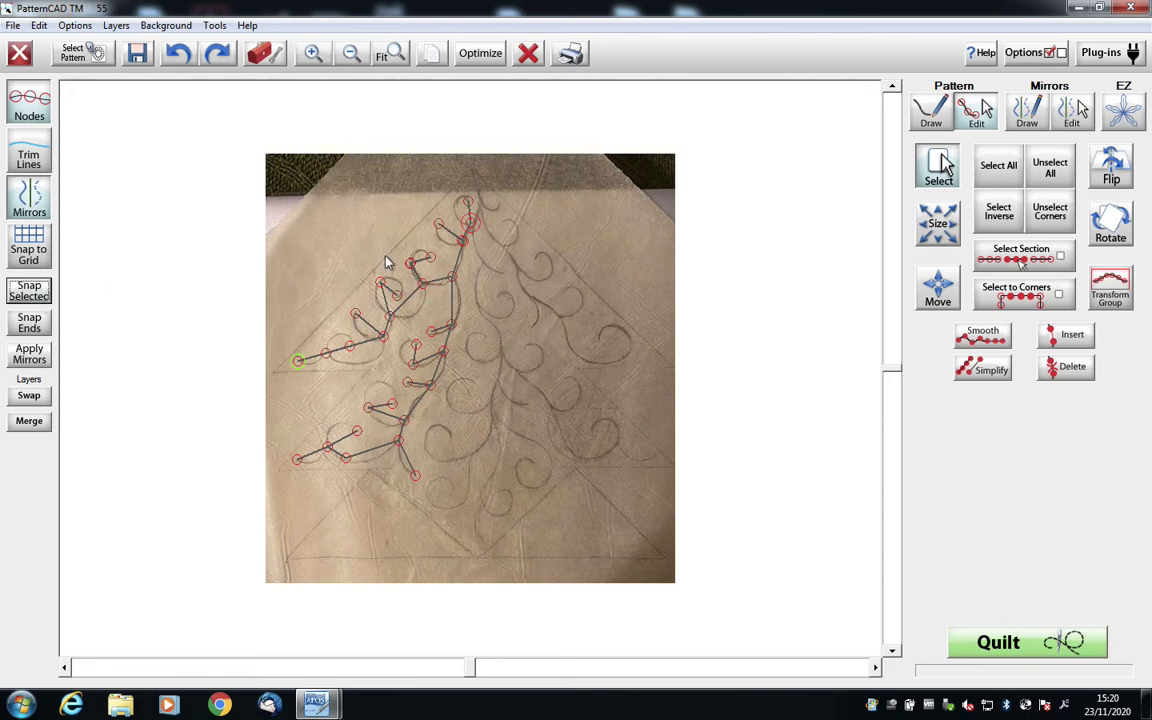
pyautogui.click(43, 290)
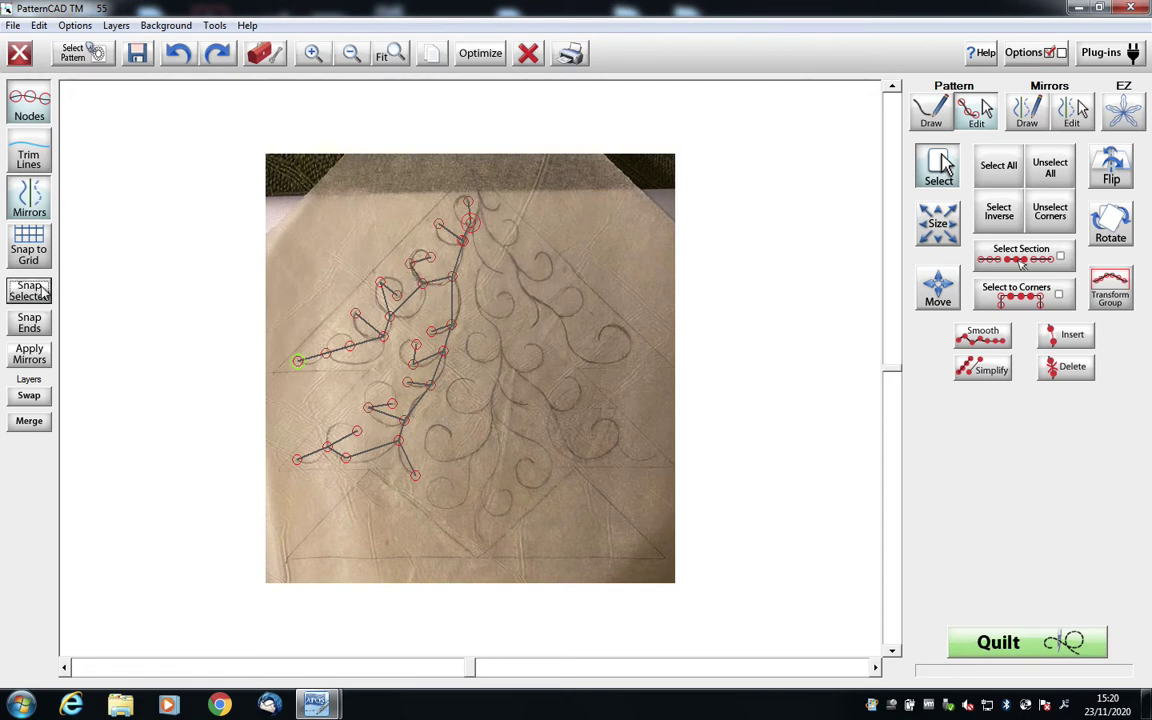
# Step: Snap together the doubled nodes at the two topmost stem junctions, and review the cleaned-up line in the Optimization view
pyautogui.click(474, 258)
pyautogui.click(462, 240)
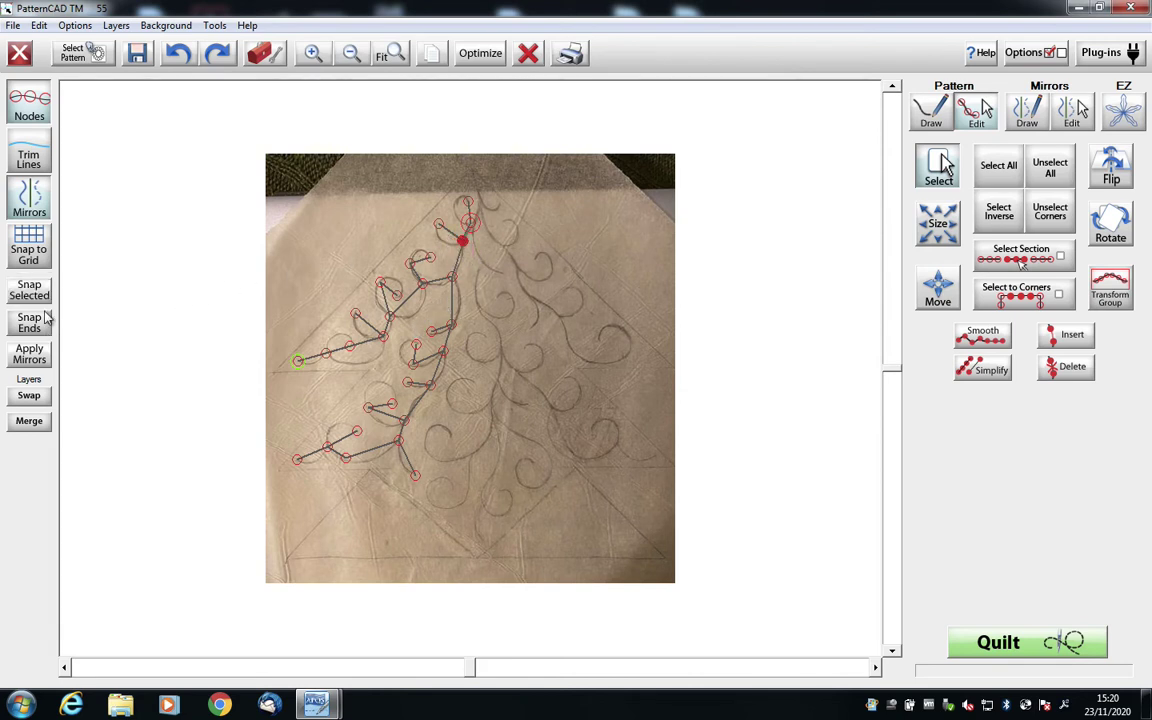
pyautogui.click(45, 292)
pyautogui.click(468, 223)
pyautogui.click(468, 224)
pyautogui.click(33, 298)
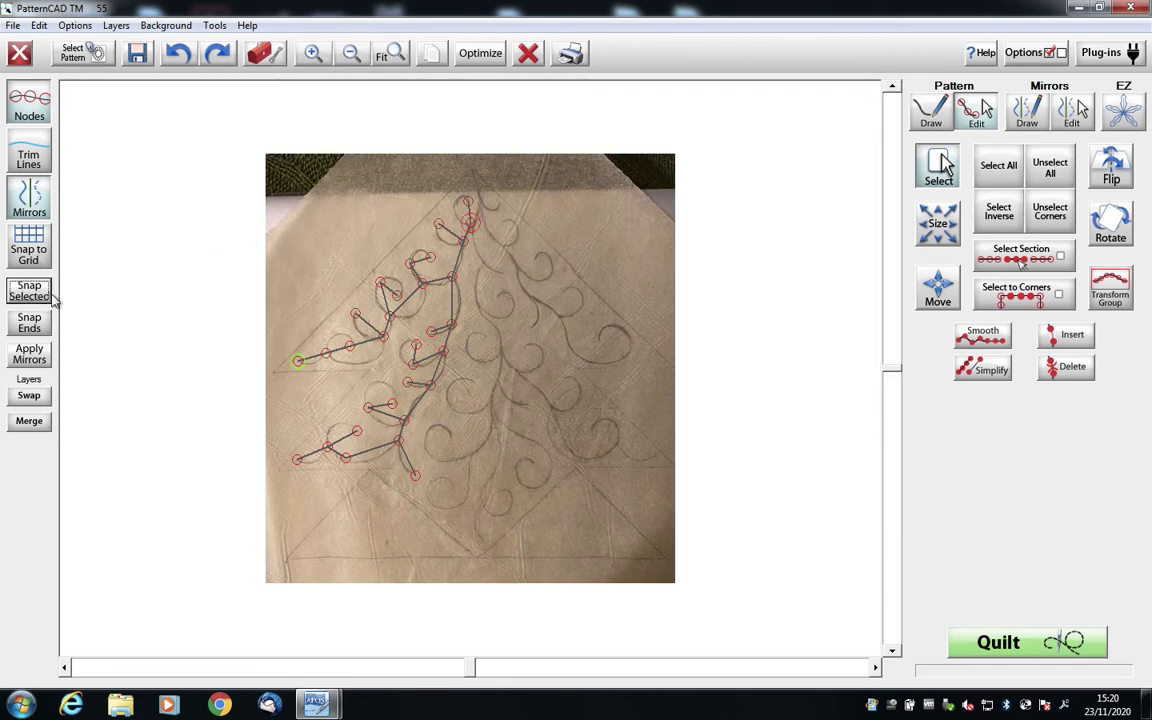
pyautogui.click(471, 57)
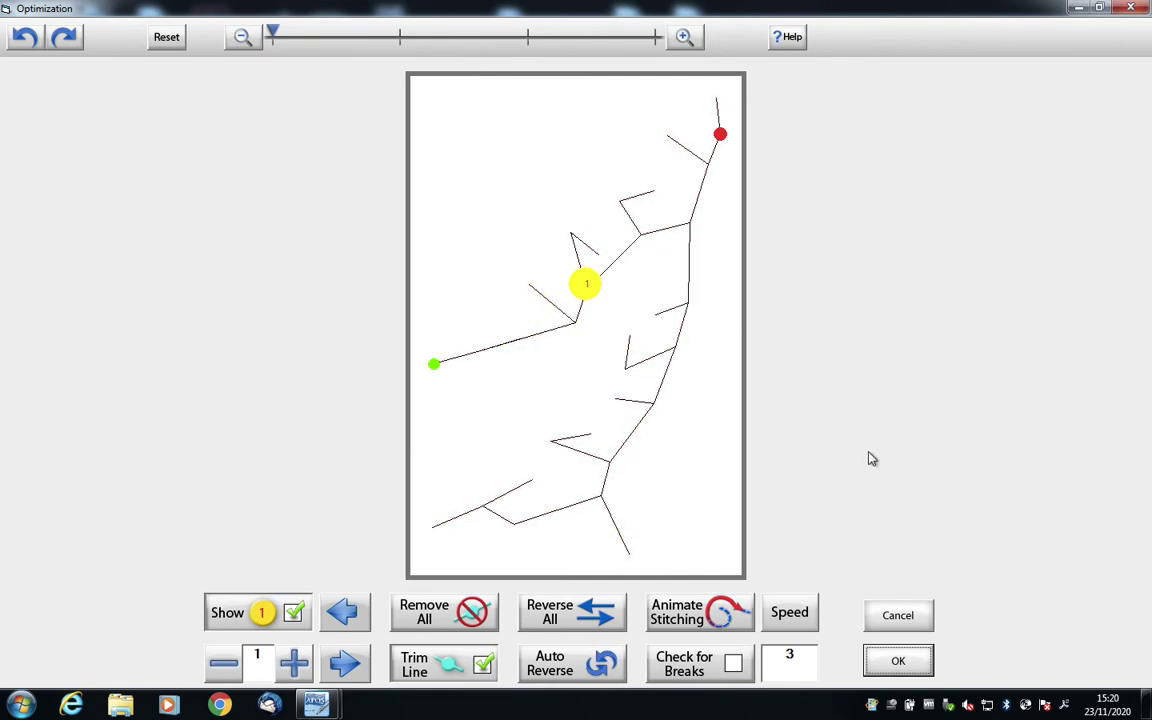
pyautogui.click(920, 670)
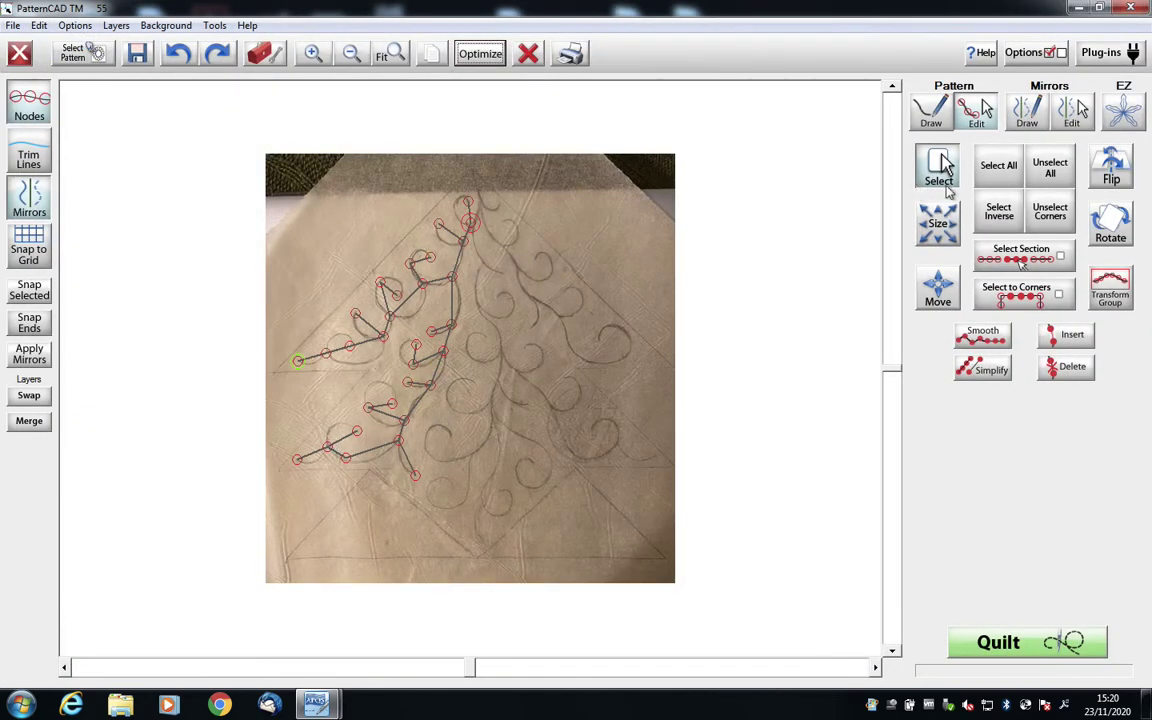
# Step: Select all nodes of the traced pattern in Edit mode and change their line type to Spline
pyautogui.click(1006, 178)
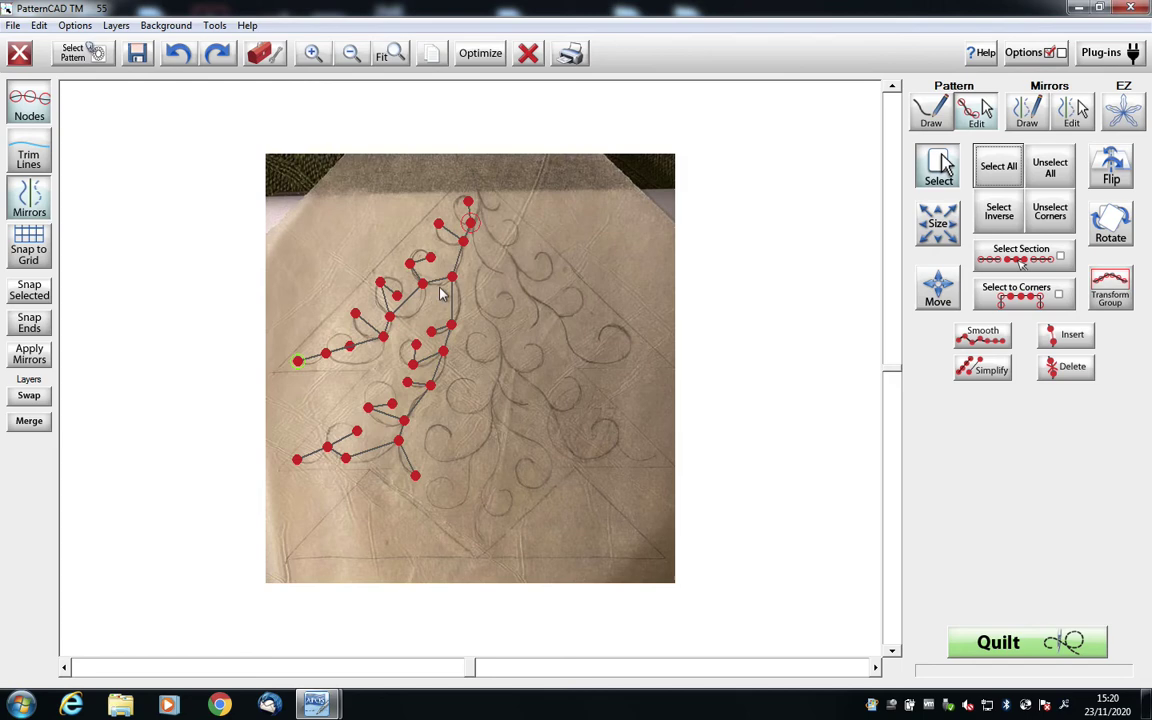
pyautogui.click(931, 110)
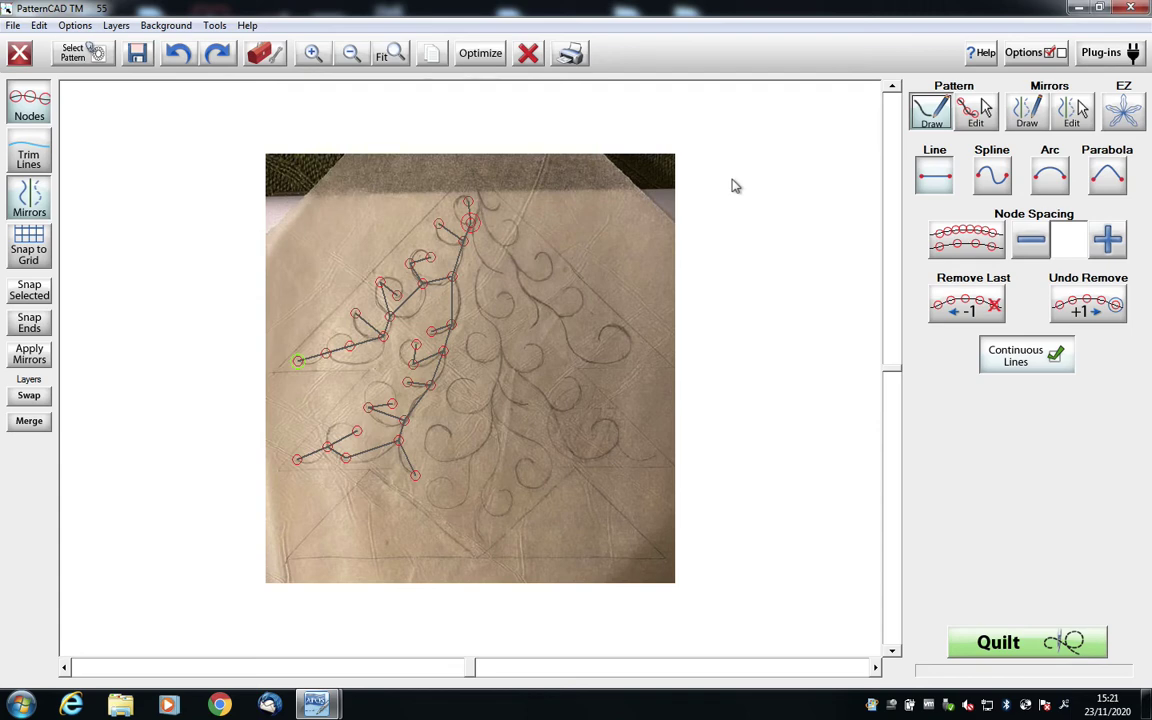
pyautogui.click(979, 130)
pyautogui.click(998, 165)
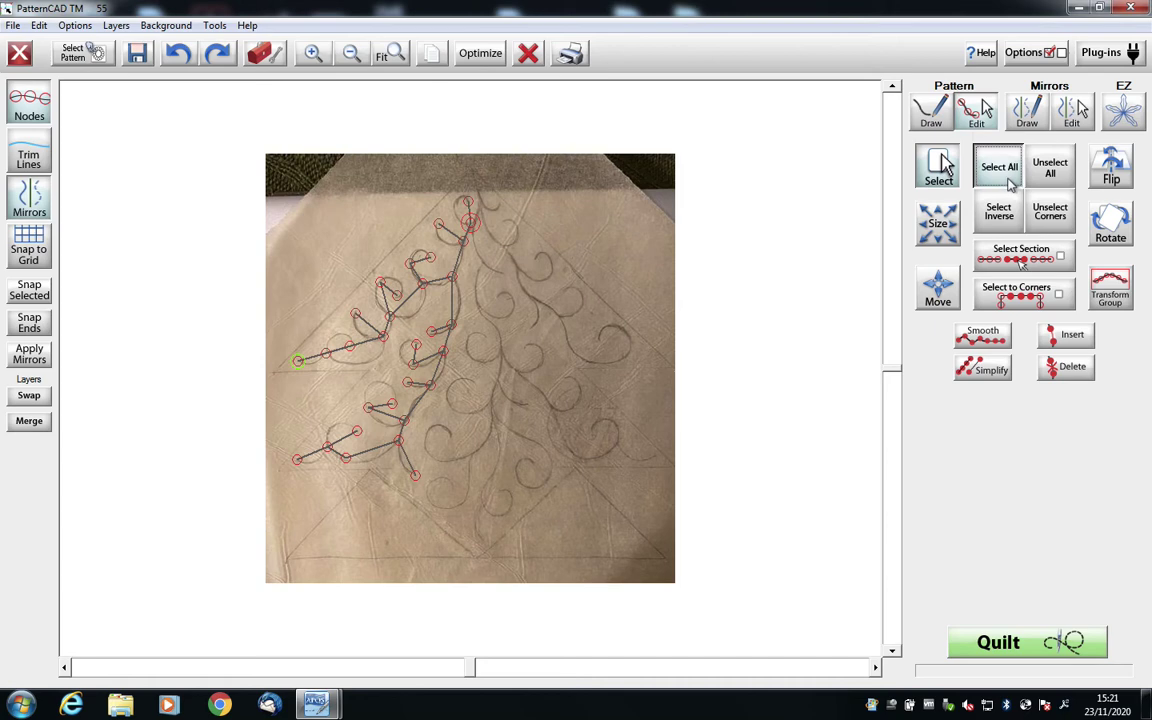
pyautogui.rightClick(452, 302)
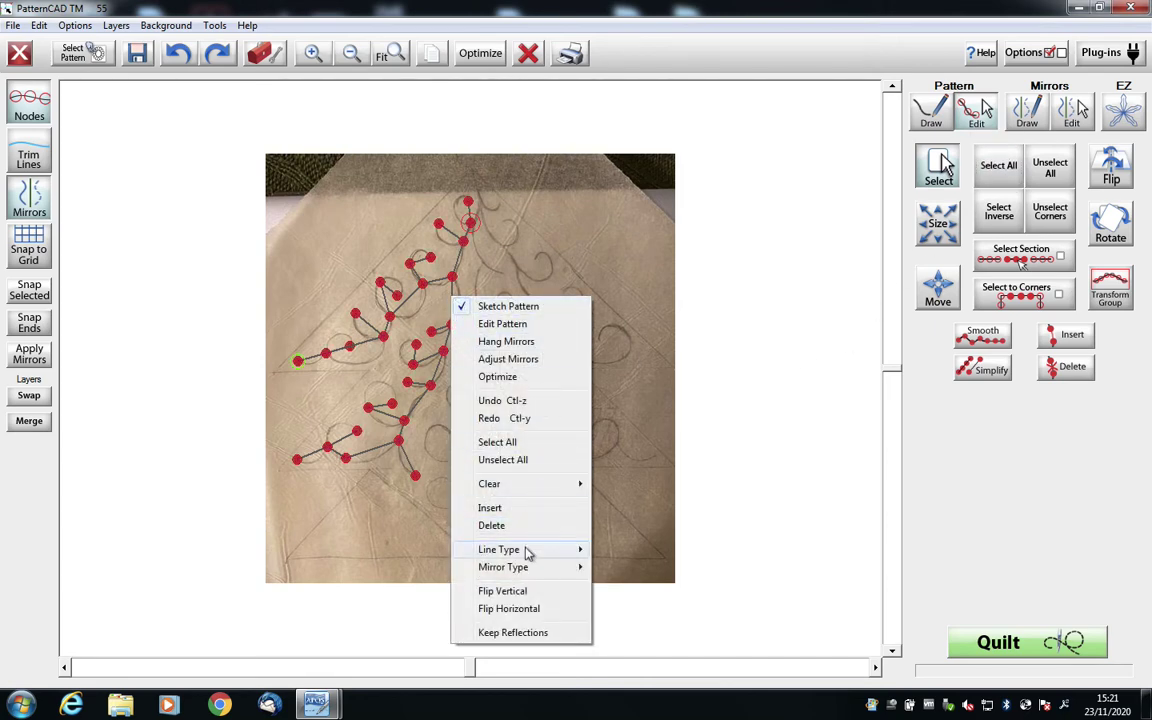
pyautogui.moveTo(528, 553)
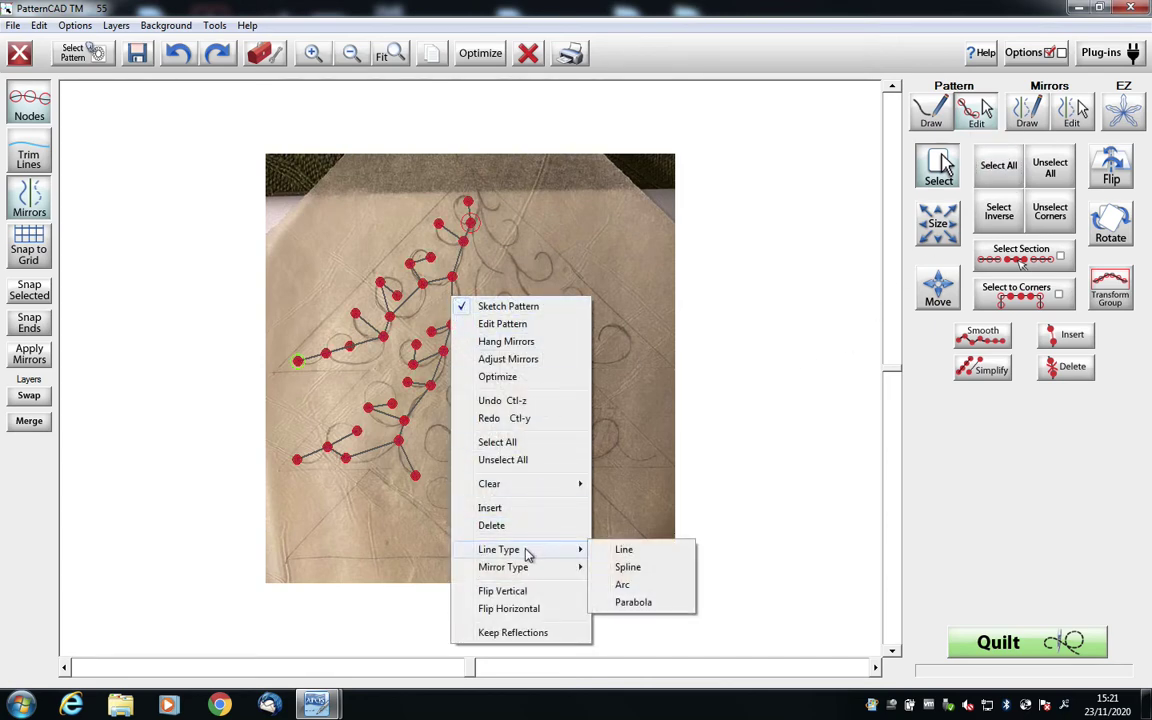
pyautogui.click(628, 567)
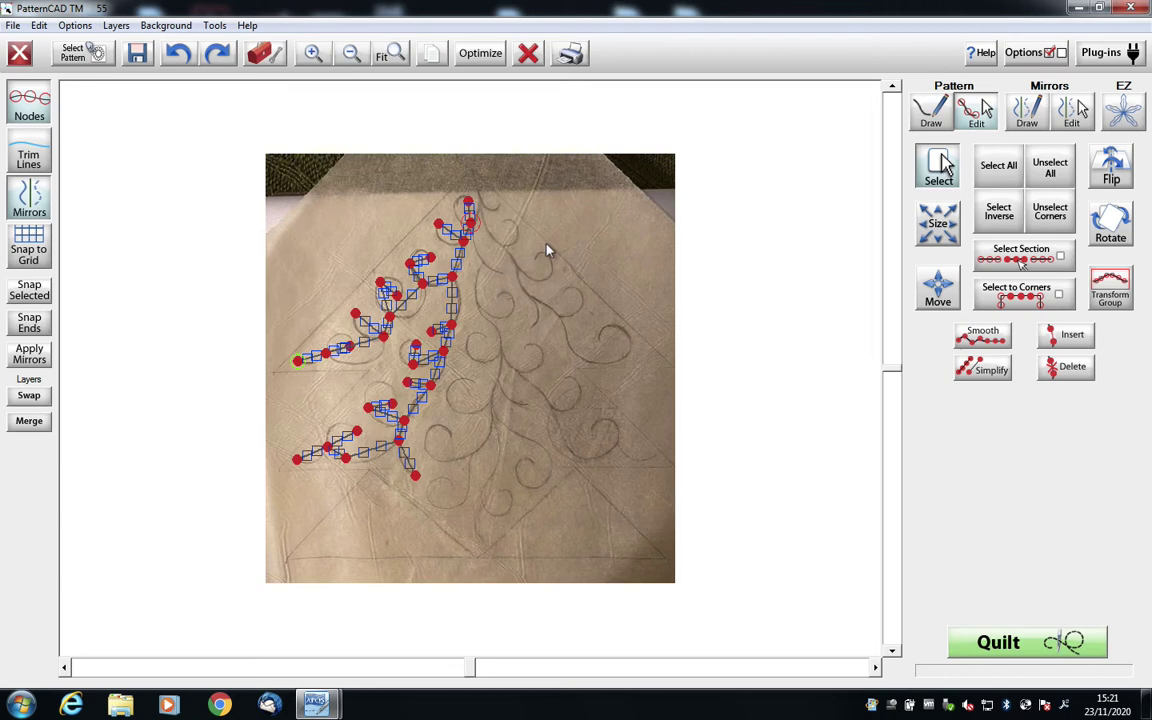
# Step: Unselect all nodes and bend the upper-left branch's outermost tip section along the sketched curve
pyautogui.click(315, 58)
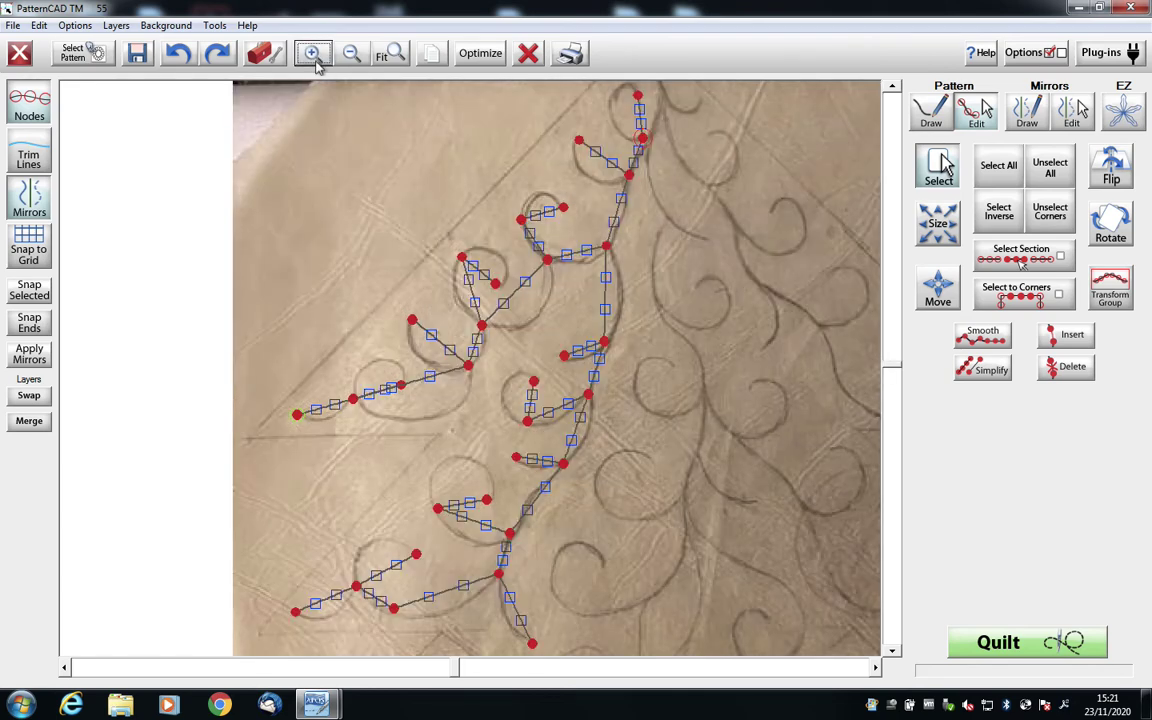
pyautogui.click(891, 87)
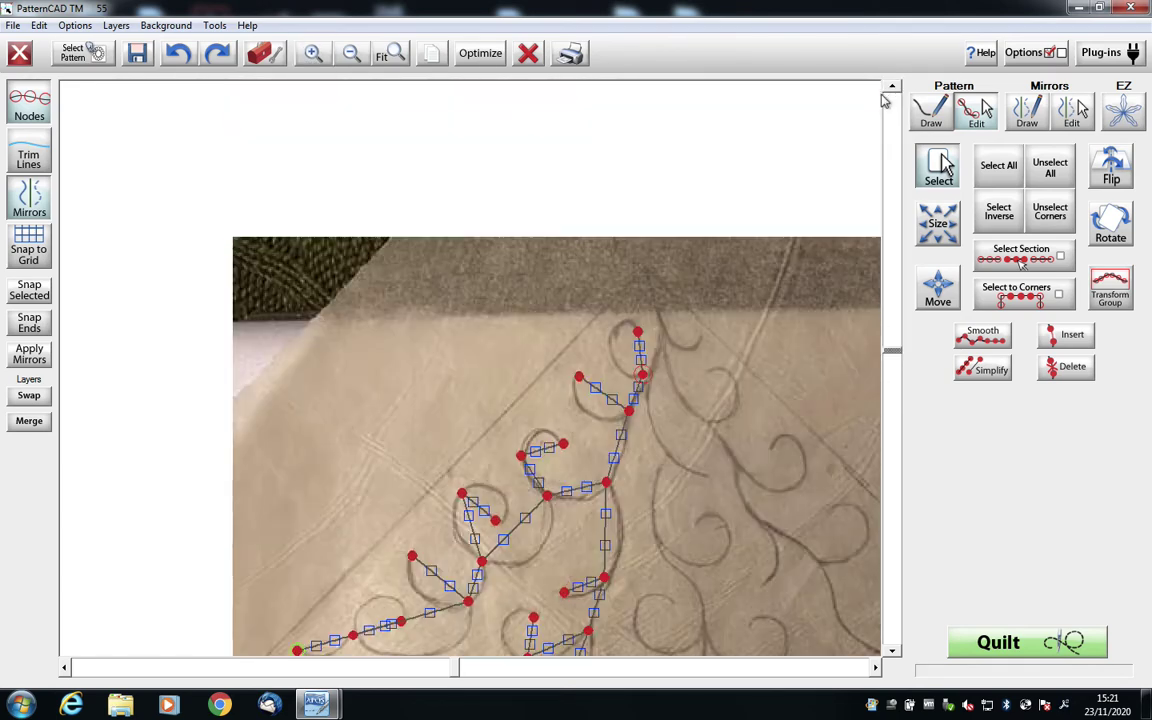
pyautogui.click(1050, 168)
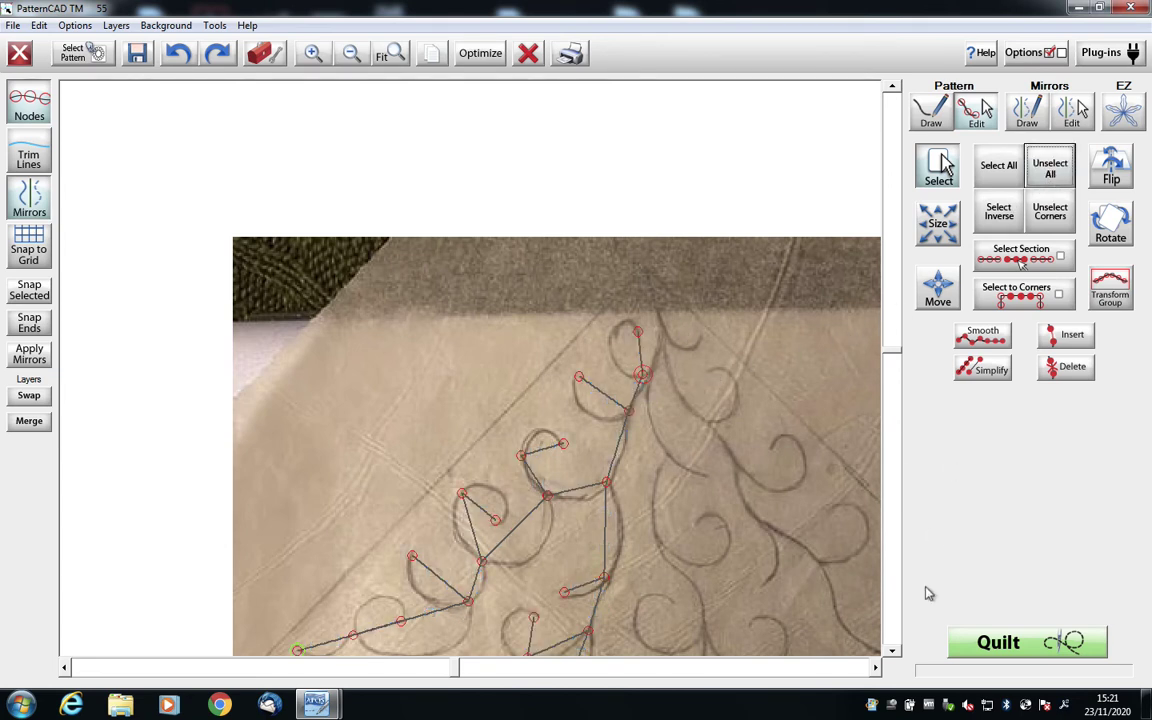
pyautogui.click(891, 651)
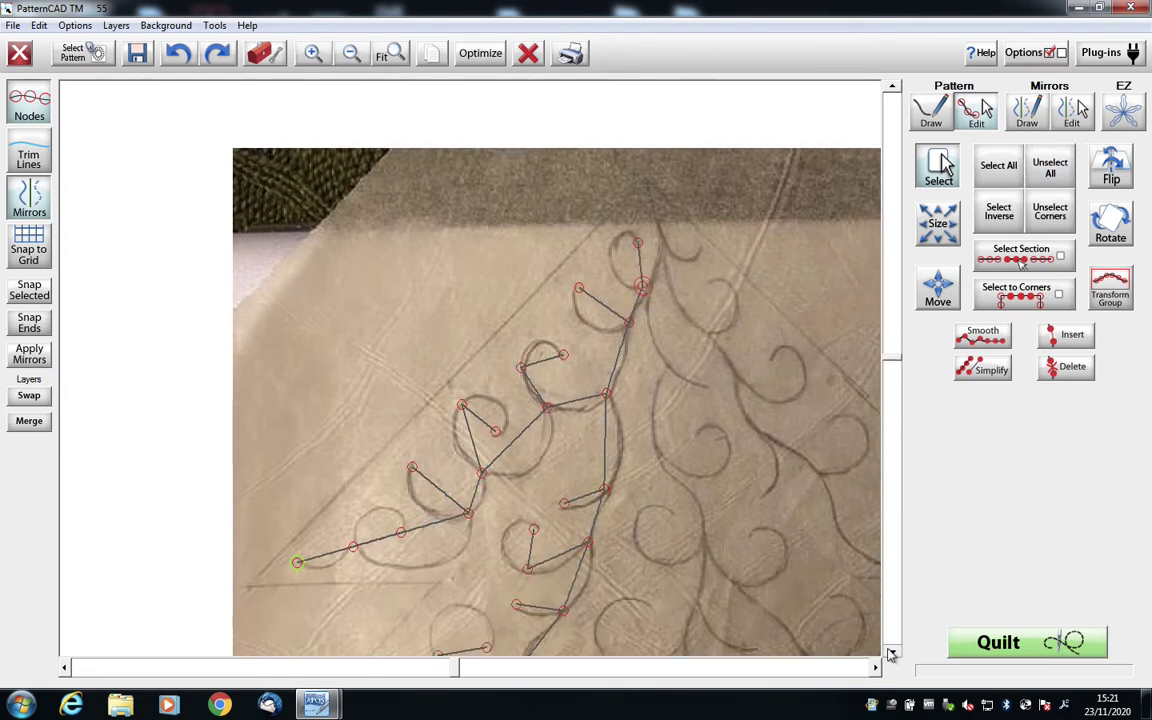
pyautogui.click(891, 651)
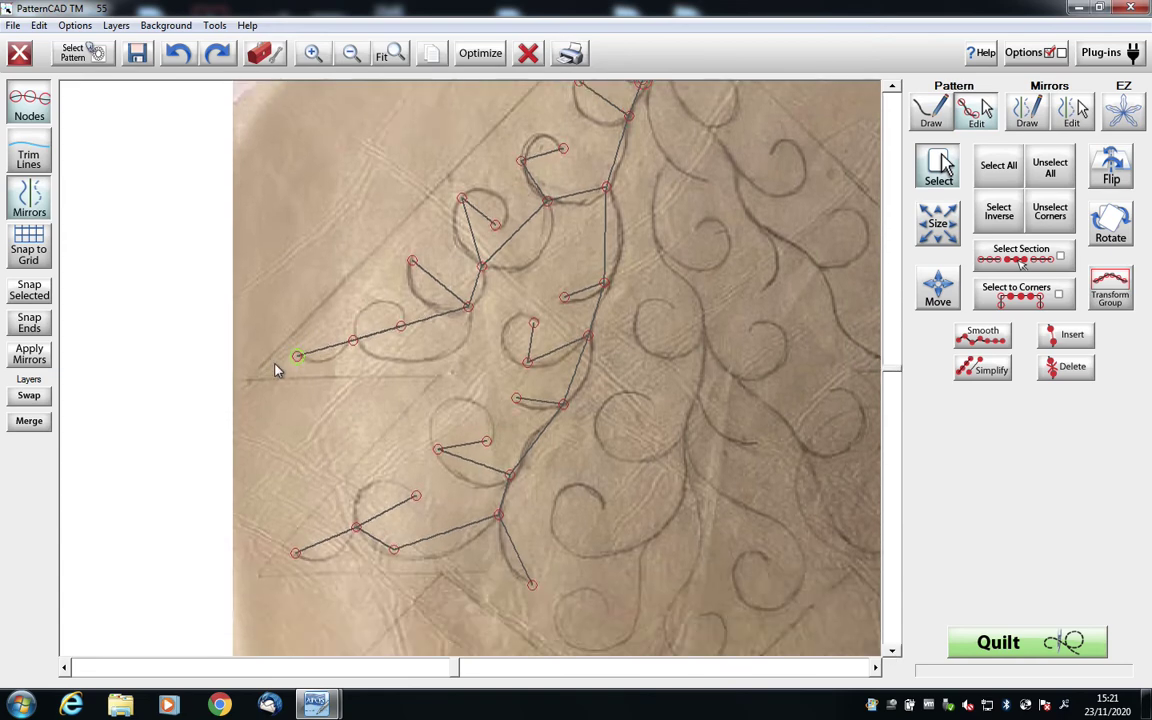
pyautogui.moveTo(279, 346); pyautogui.dragTo(325, 372)
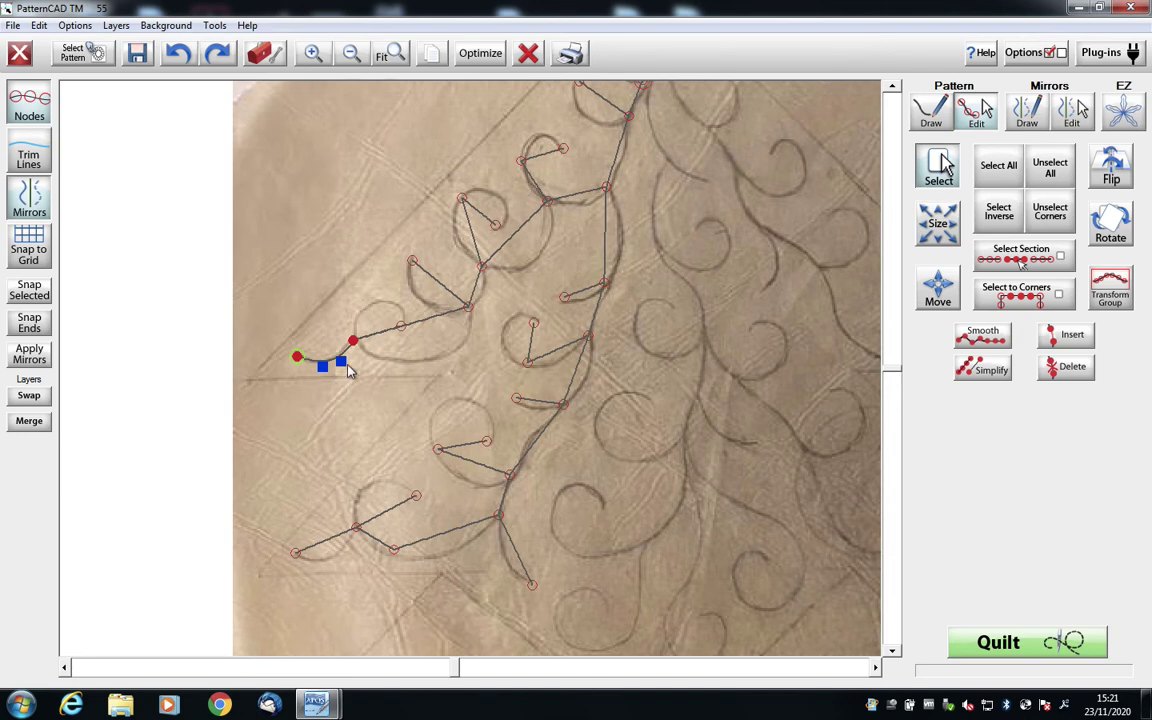
pyautogui.moveTo(278, 339); pyautogui.dragTo(310, 386)
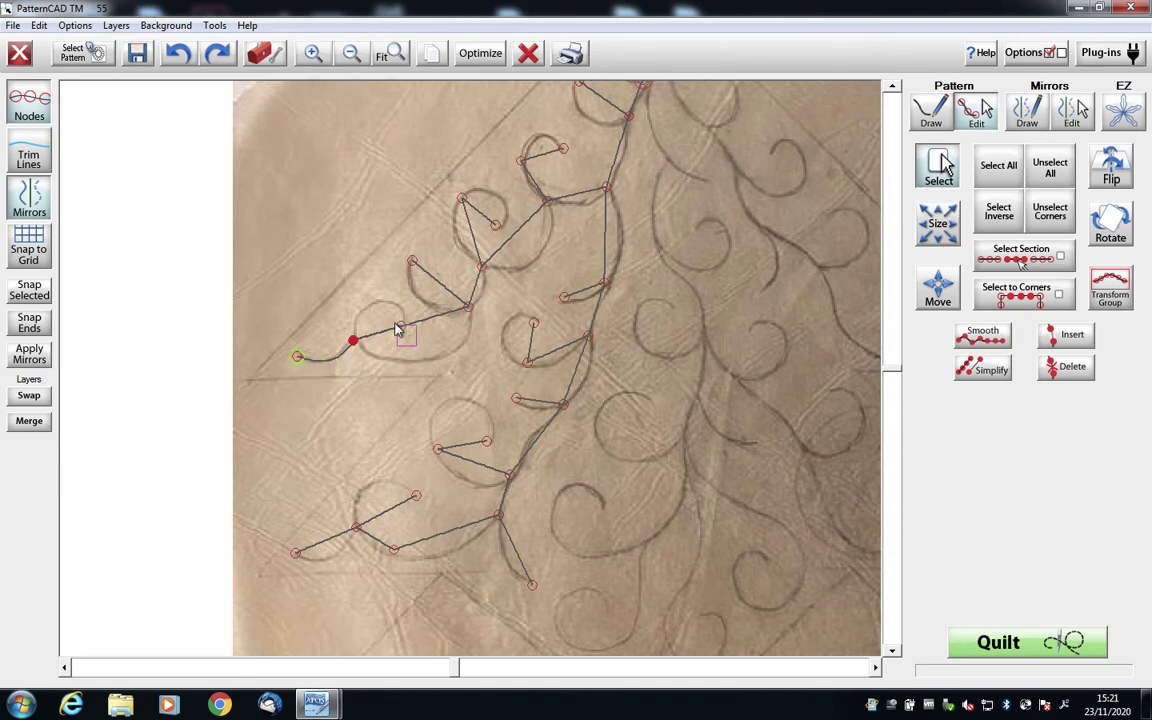
# Step: Bend one of the two overlapping lines on the upper-left branch's outermost curl into an arc over the sketched loop
pyautogui.click(392, 322)
pyautogui.moveTo(366, 321); pyautogui.dragTo(400, 350)
pyautogui.moveTo(394, 342); pyautogui.dragTo(411, 285)
pyautogui.click(368, 336)
pyautogui.click(388, 283)
pyautogui.moveTo(361, 322); pyautogui.dragTo(351, 297)
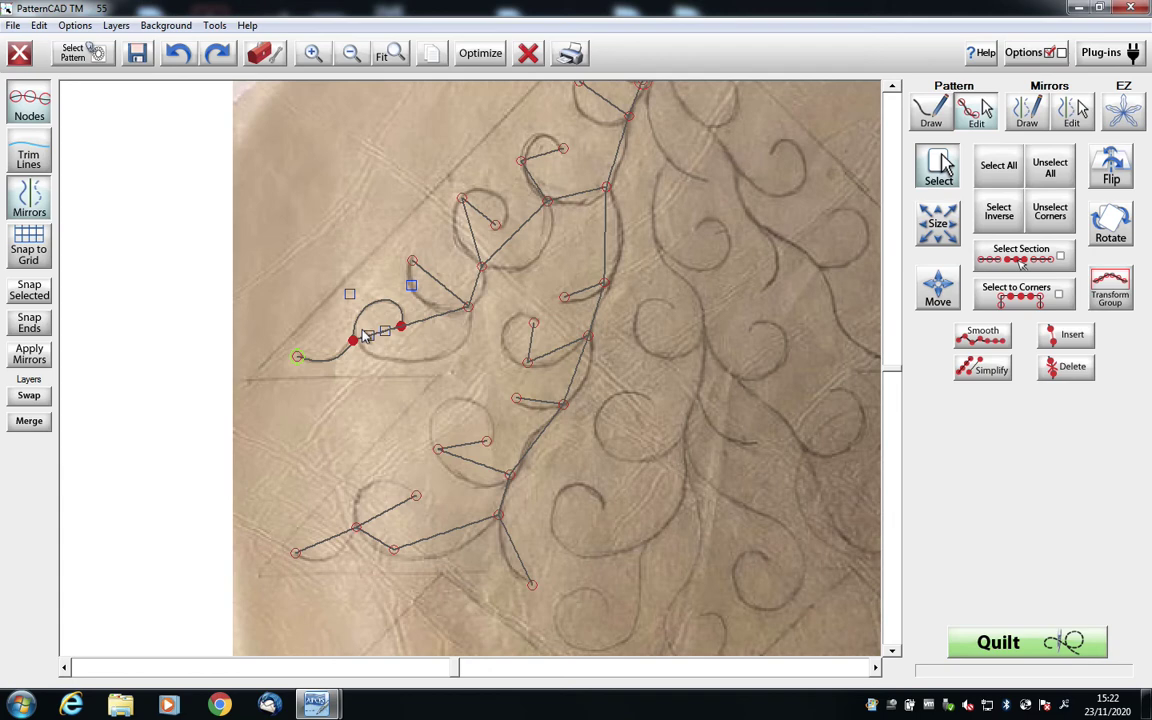
# Step: Try to bend the outermost curl's remaining straight return line separately, and undo each attempt
pyautogui.moveTo(368, 337)
pyautogui.mouseDown()
pyautogui.moveTo(397, 375)
pyautogui.moveTo(380, 341)
pyautogui.mouseUp()
pyautogui.moveTo(380, 337); pyautogui.dragTo(386, 360)
pyautogui.click(181, 57)
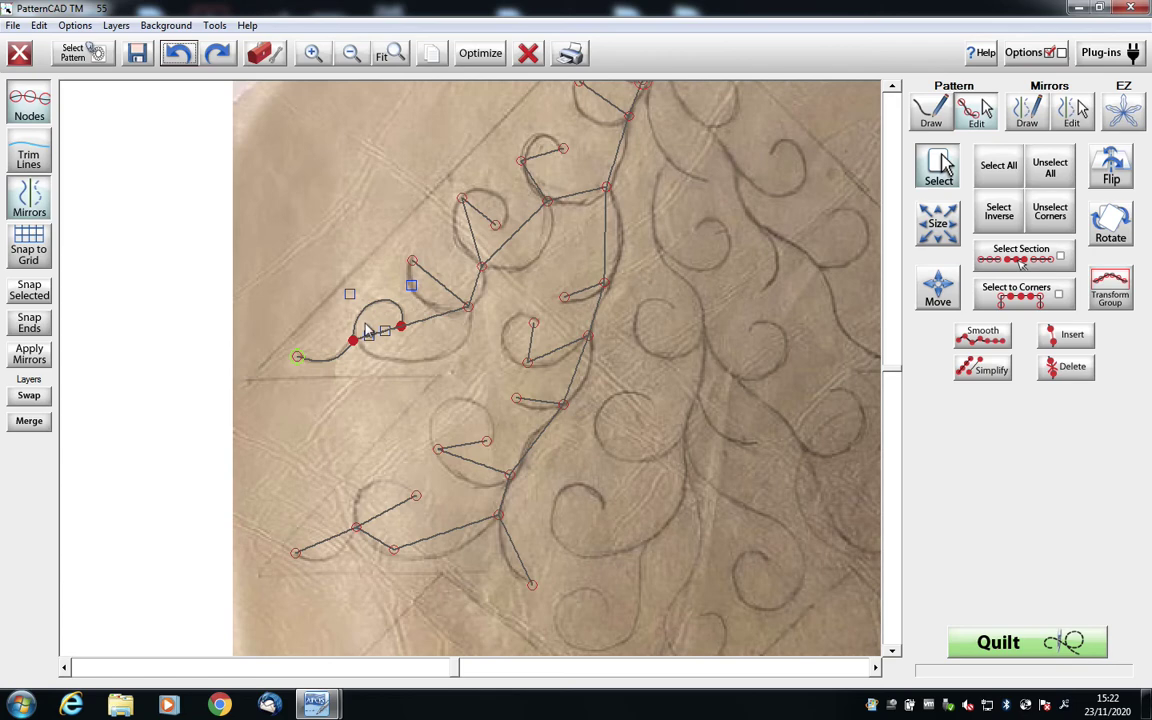
pyautogui.moveTo(364, 326); pyautogui.dragTo(404, 360)
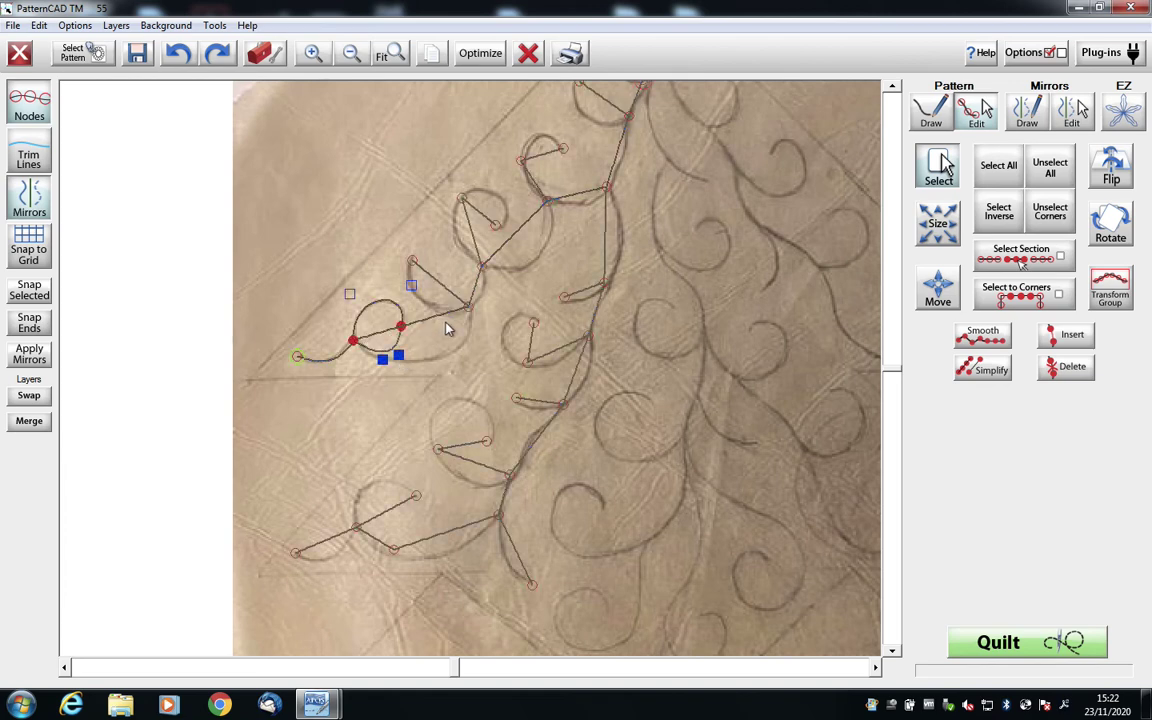
pyautogui.click(176, 55)
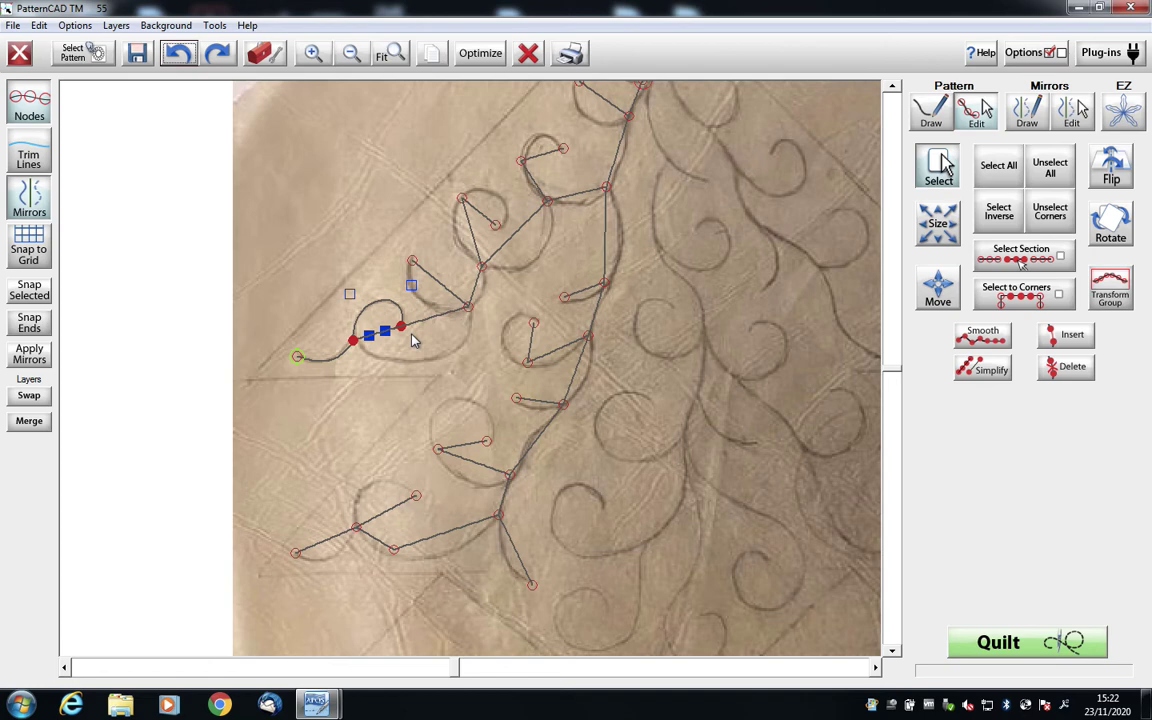
# Step: Undo the earlier arc edits on the outermost curl back to its straight doubled line
pyautogui.click(181, 58)
pyautogui.click(181, 56)
pyautogui.click(181, 56)
pyautogui.click(181, 56)
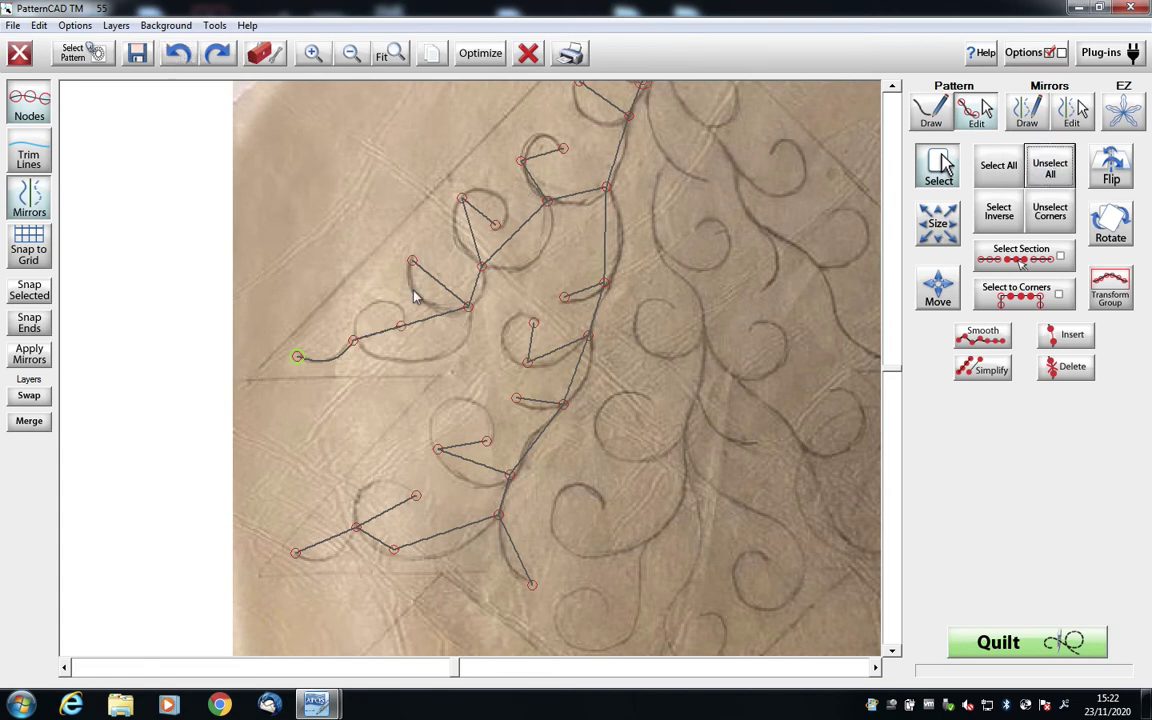
# Step: Select both end nodes of the outermost curl and bend its doubled line together around the sketched loop
pyautogui.moveTo(340, 321); pyautogui.dragTo(430, 341)
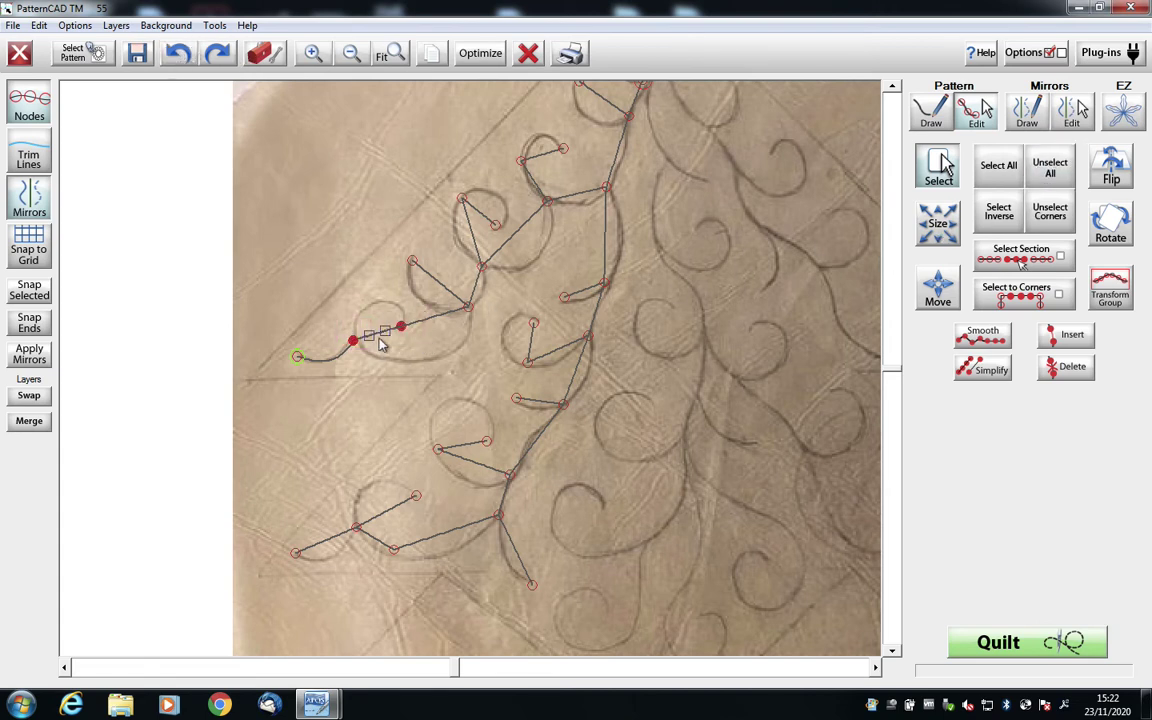
pyautogui.moveTo(360, 322); pyautogui.dragTo(404, 290)
pyautogui.hotkey('ctrl', 'z')
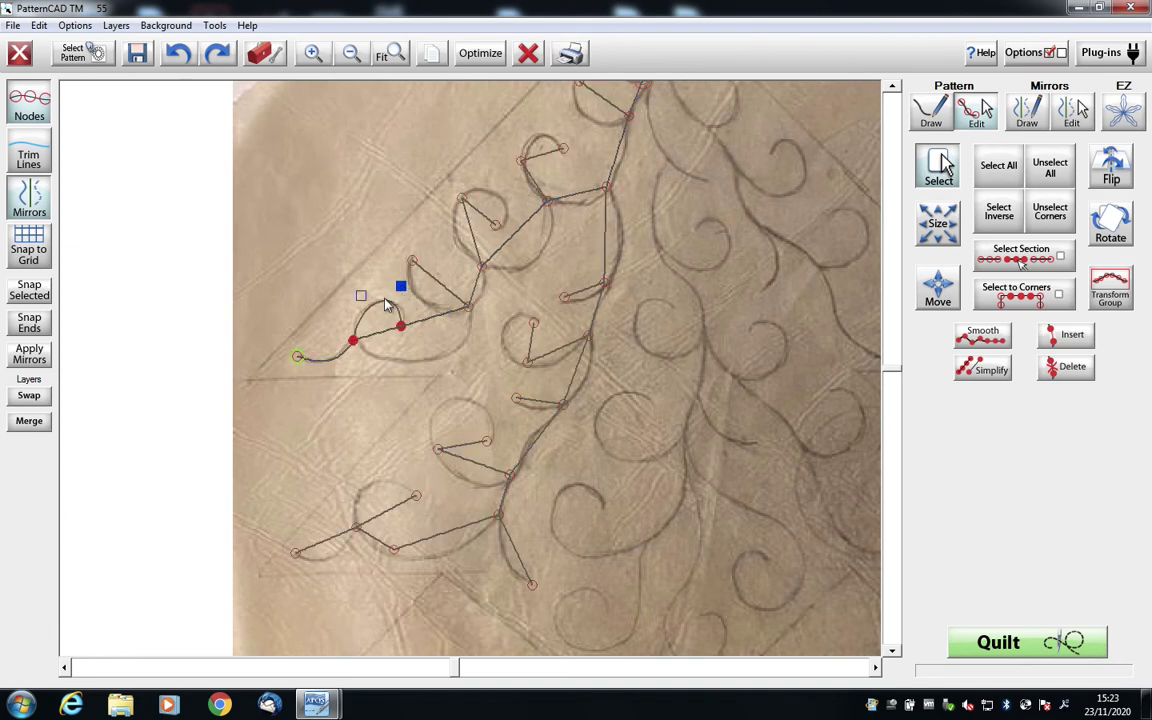
pyautogui.click(418, 295)
pyautogui.click(358, 294)
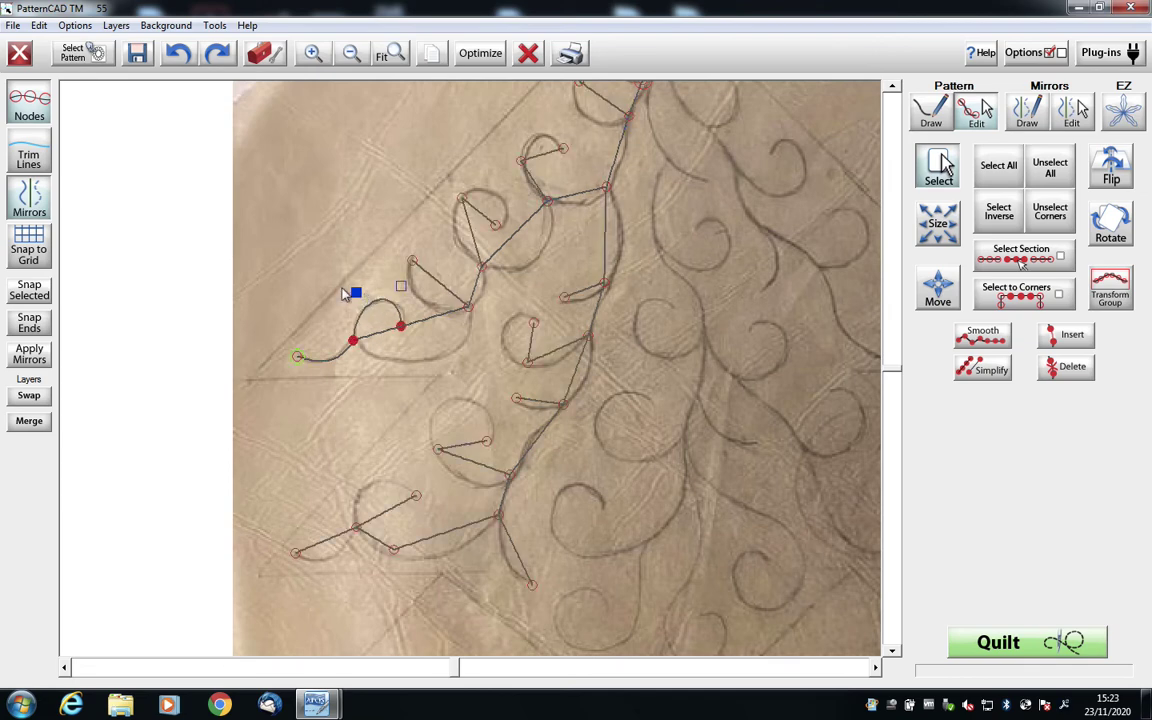
pyautogui.moveTo(365, 300); pyautogui.dragTo(389, 312)
pyautogui.click(178, 55)
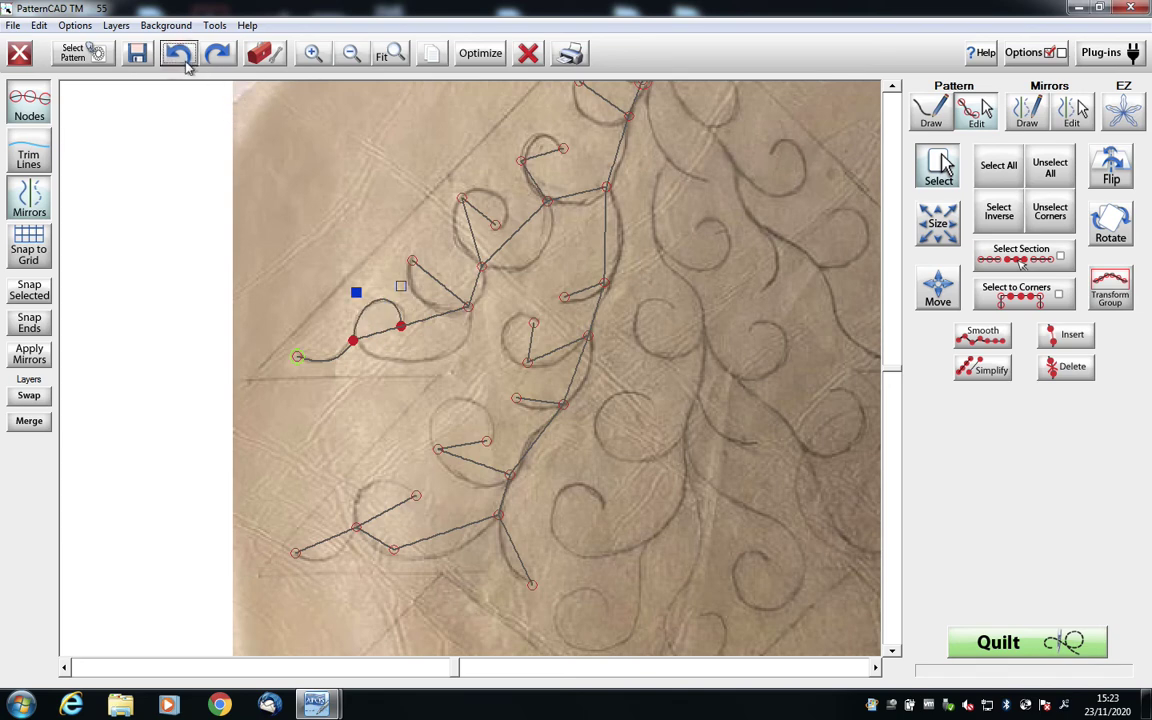
# Step: Bend the branch section from the outermost curl's junction to the next junction along the sketched lower arc
pyautogui.click(399, 326)
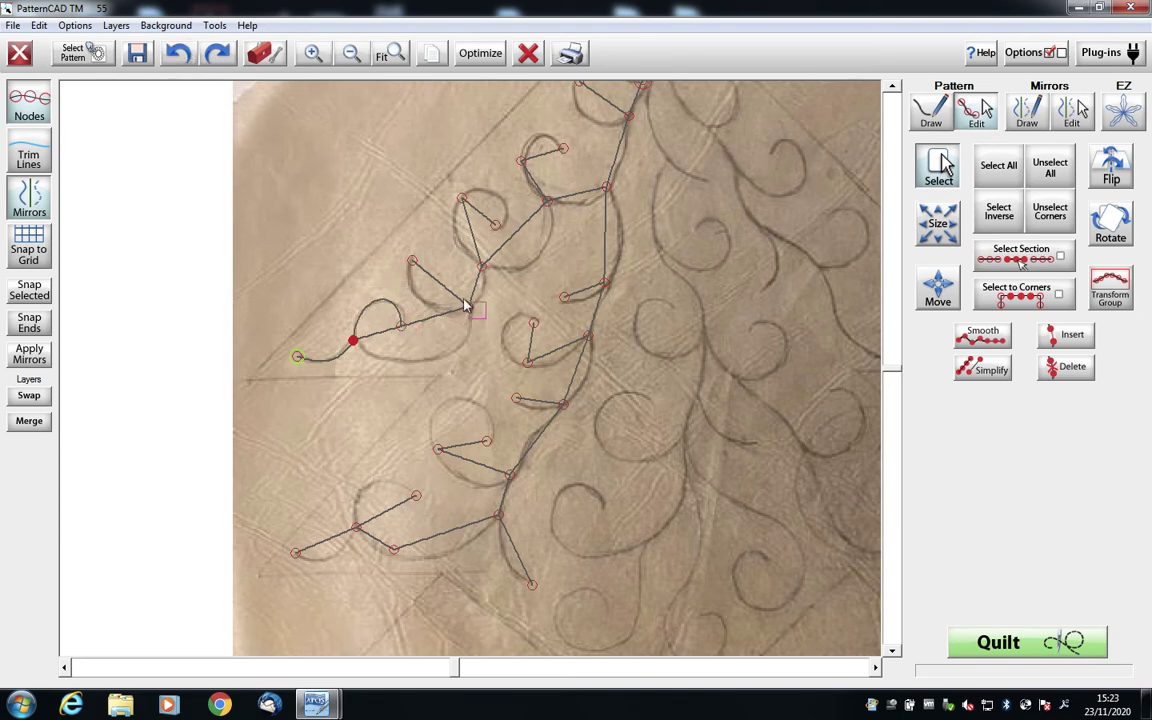
pyautogui.moveTo(464, 298); pyautogui.dragTo(455, 293)
pyautogui.moveTo(383, 321); pyautogui.dragTo(422, 354)
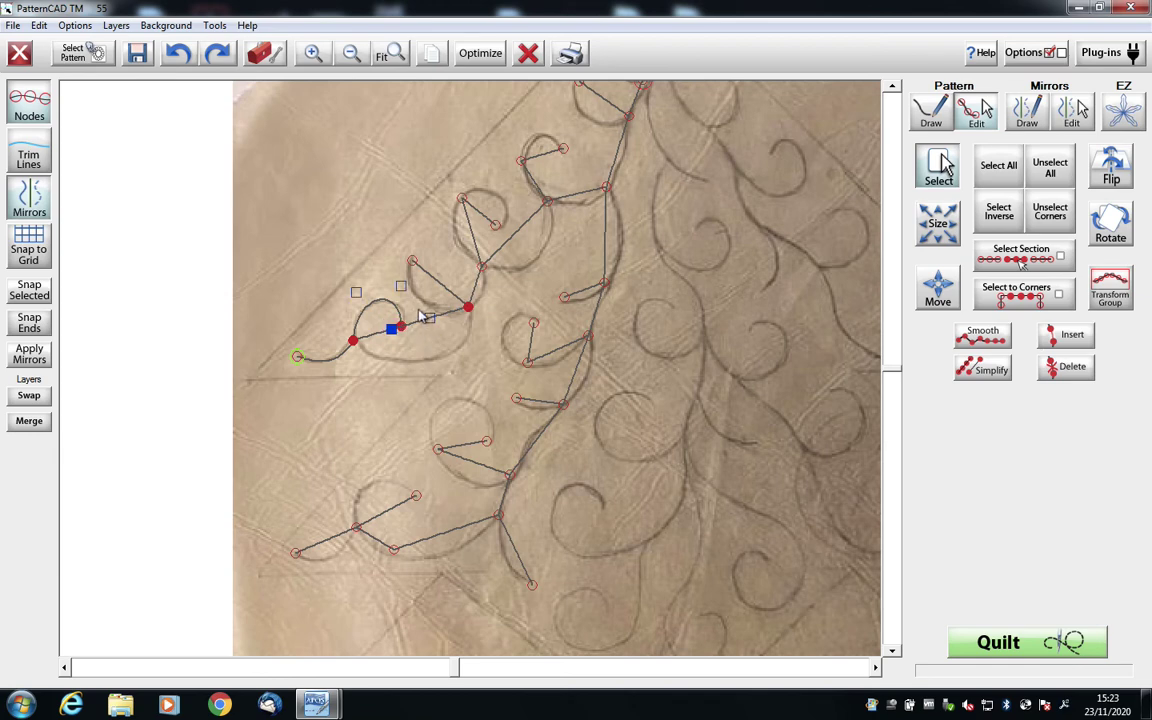
pyautogui.click(429, 318)
pyautogui.click(400, 325)
pyautogui.moveTo(430, 318); pyautogui.dragTo(451, 366)
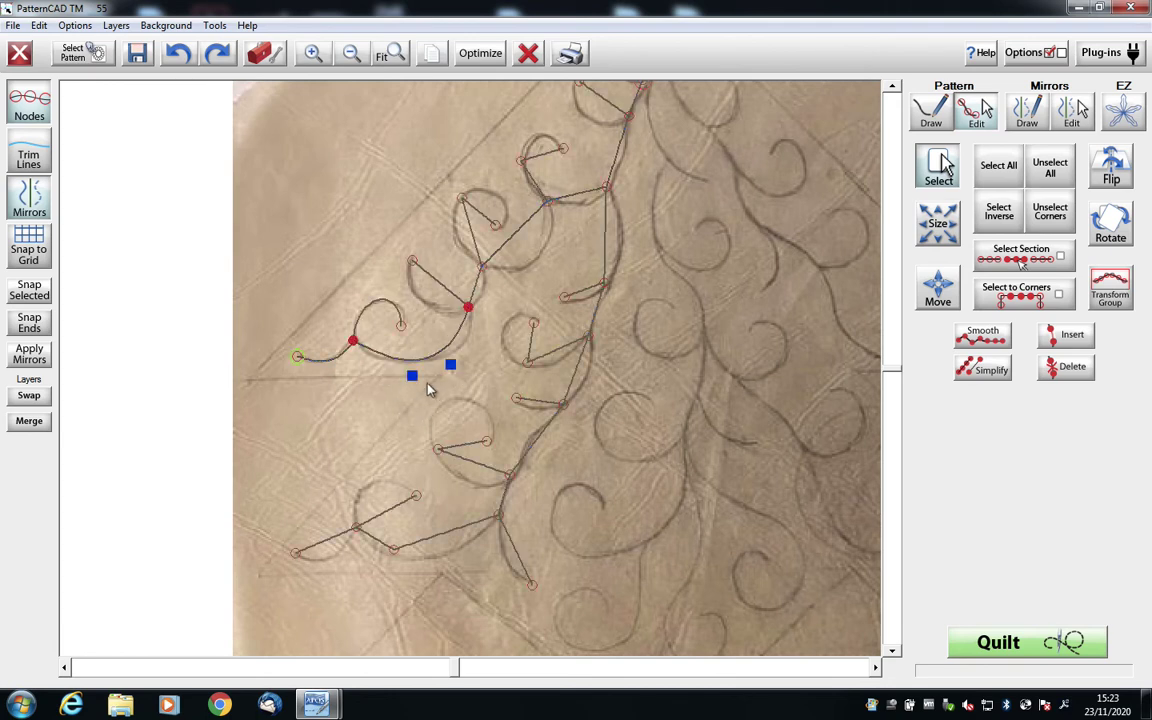
pyautogui.moveTo(411, 376); pyautogui.dragTo(405, 378)
pyautogui.moveTo(443, 371); pyautogui.dragTo(486, 361)
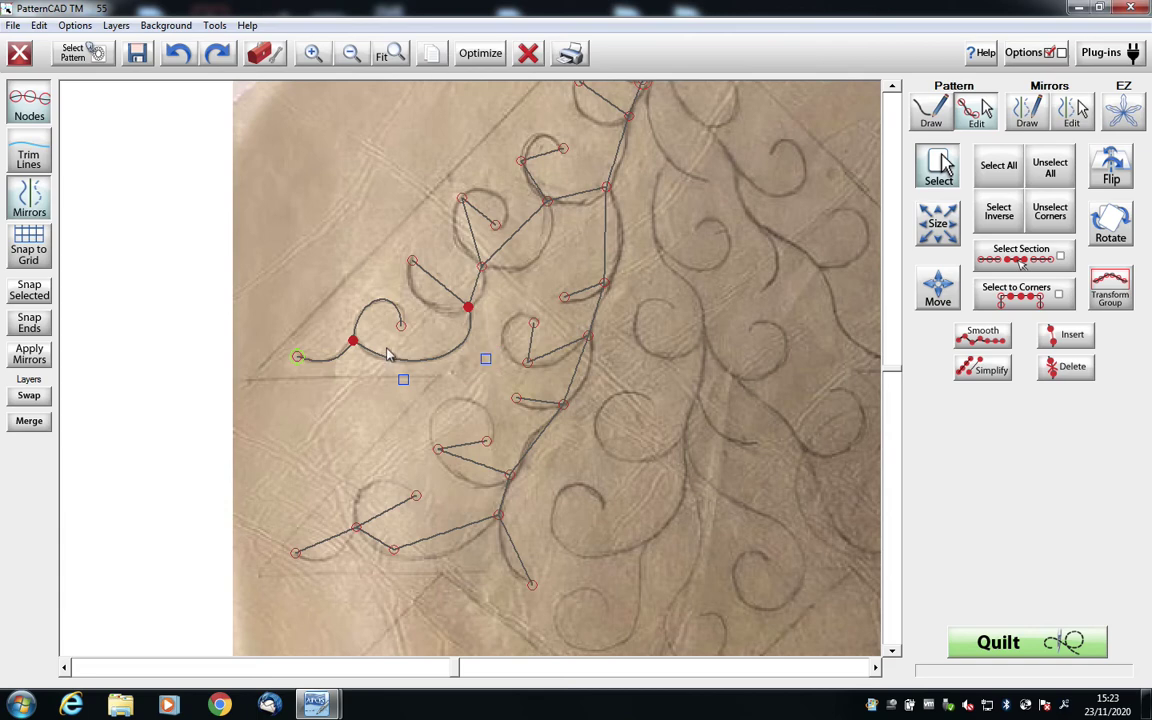
# Step: Bend the branch's second curl and the short section joining it to the next junction along the sketch
pyautogui.click(353, 341)
pyautogui.click(411, 261)
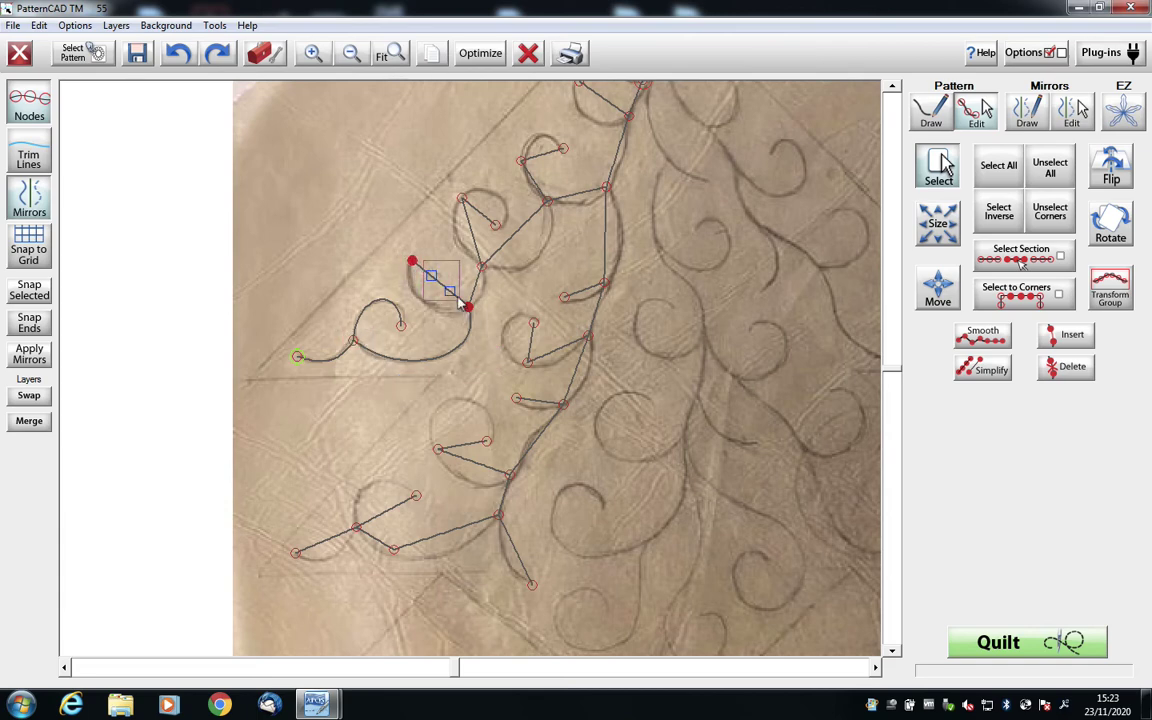
pyautogui.moveTo(458, 298)
pyautogui.mouseDown()
pyautogui.moveTo(437, 315)
pyautogui.moveTo(413, 312)
pyautogui.moveTo(429, 316)
pyautogui.mouseUp()
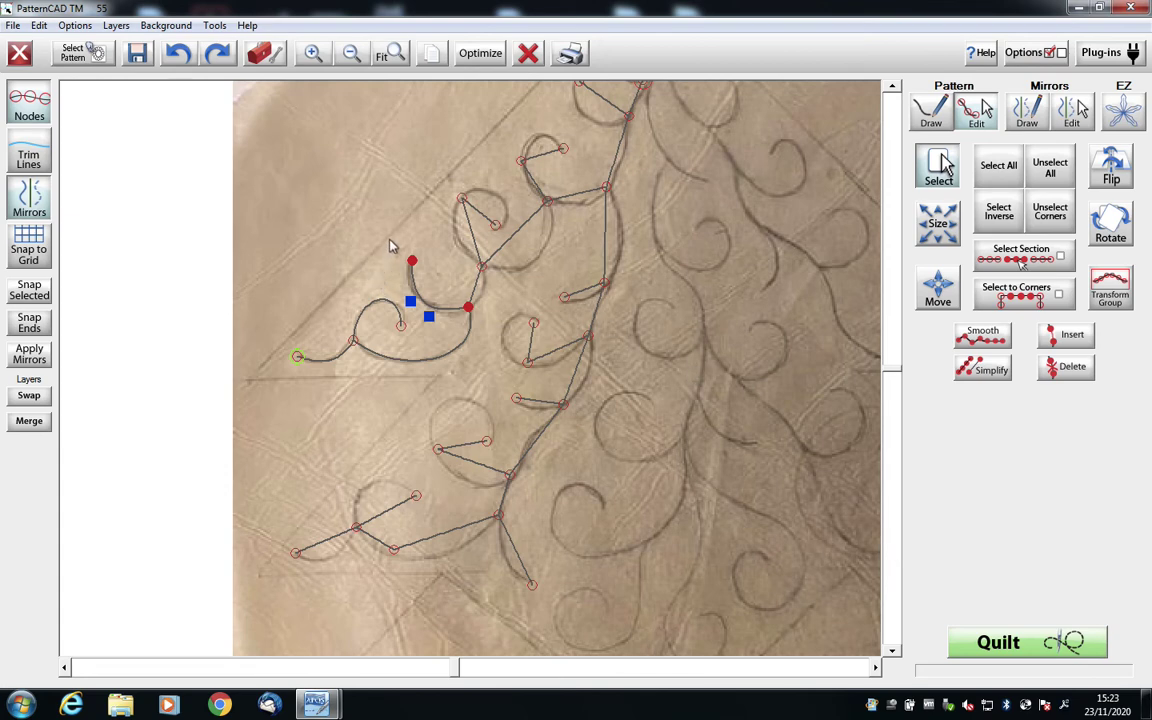
pyautogui.click(478, 297)
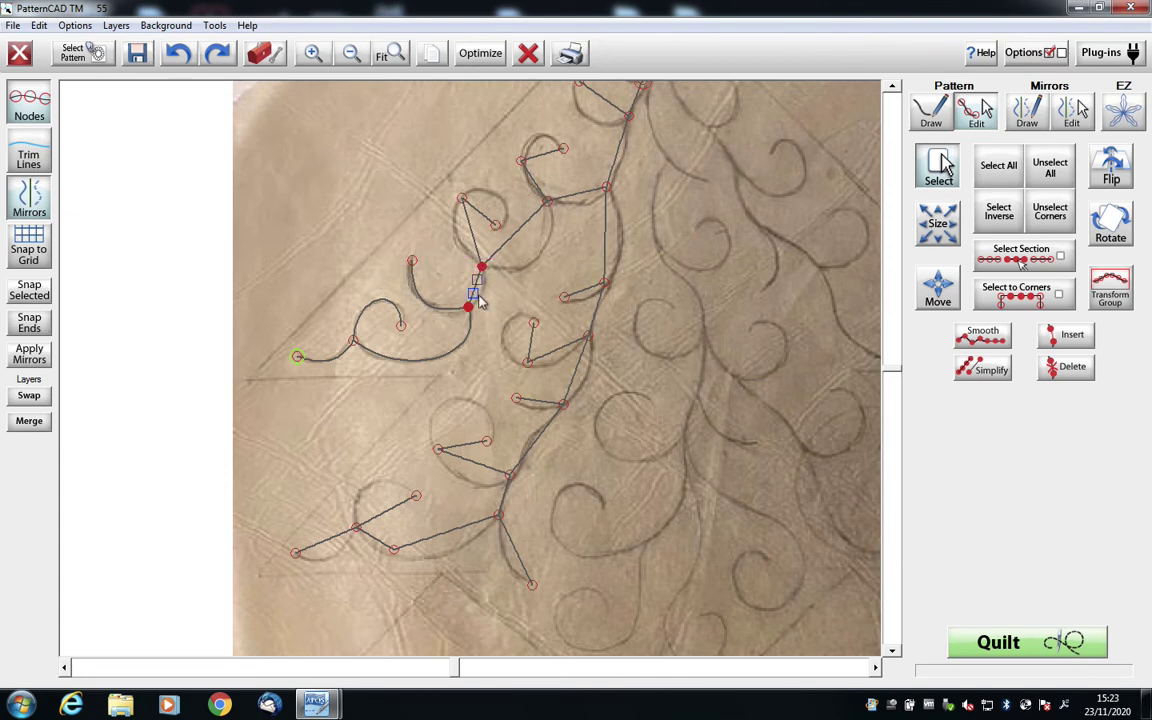
pyautogui.moveTo(474, 293); pyautogui.dragTo(488, 305)
# Step: Bend the outer side of the branch's third curl, from its junction to its upper node, to match the sketch
pyautogui.click(468, 224)
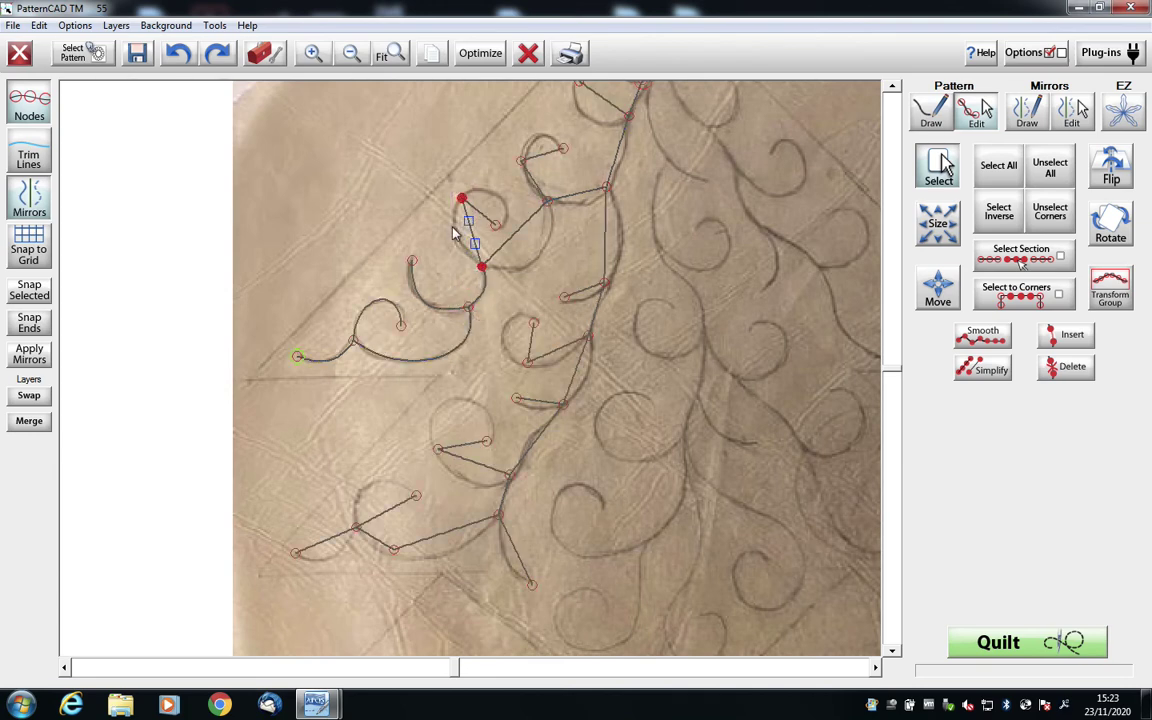
pyautogui.moveTo(475, 243); pyautogui.dragTo(452, 238)
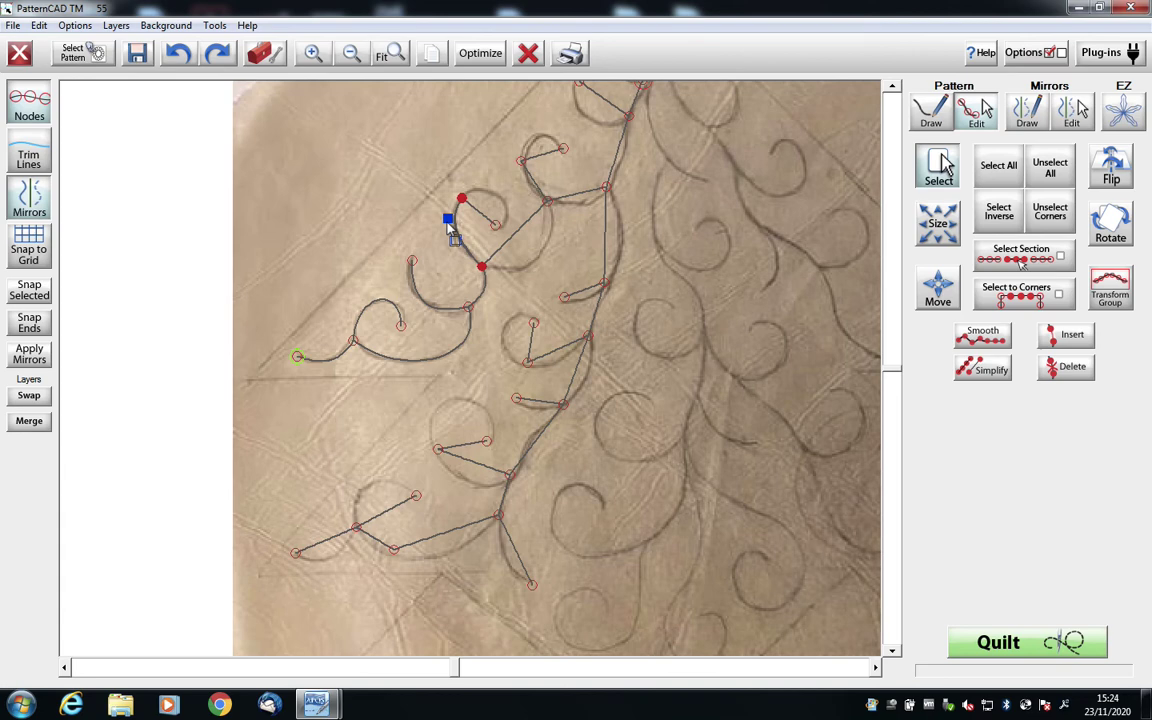
pyautogui.hotkey('ctrl', 'z')
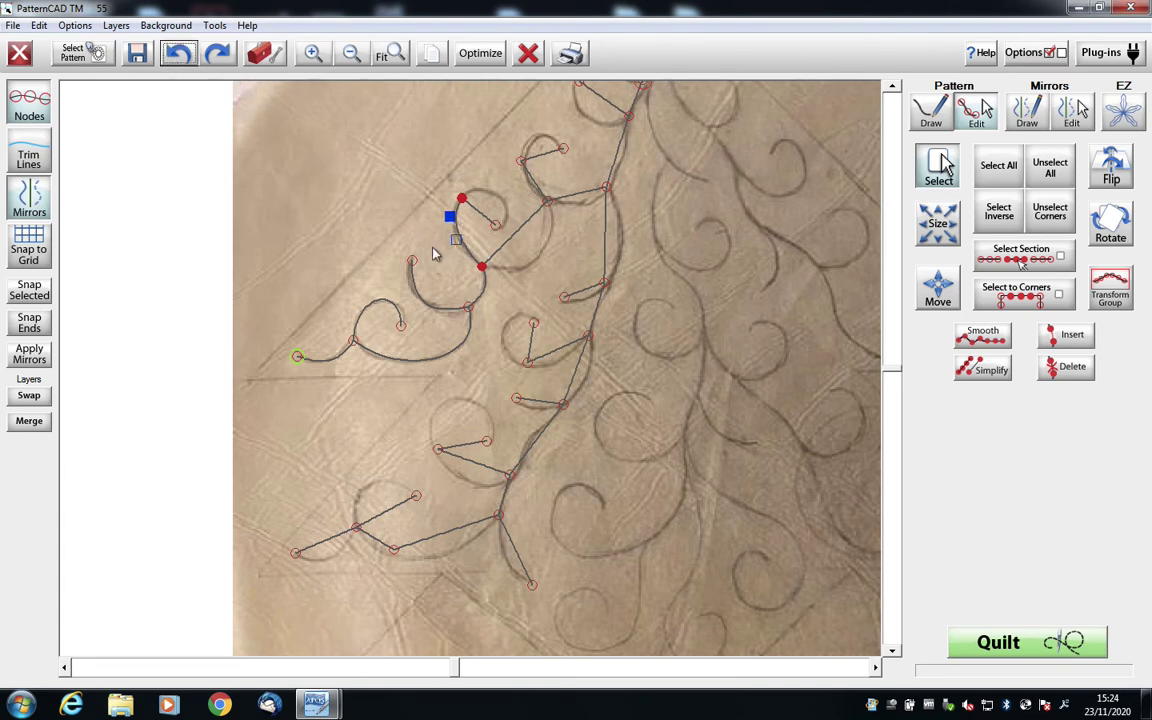
pyautogui.moveTo(457, 242); pyautogui.dragTo(451, 248)
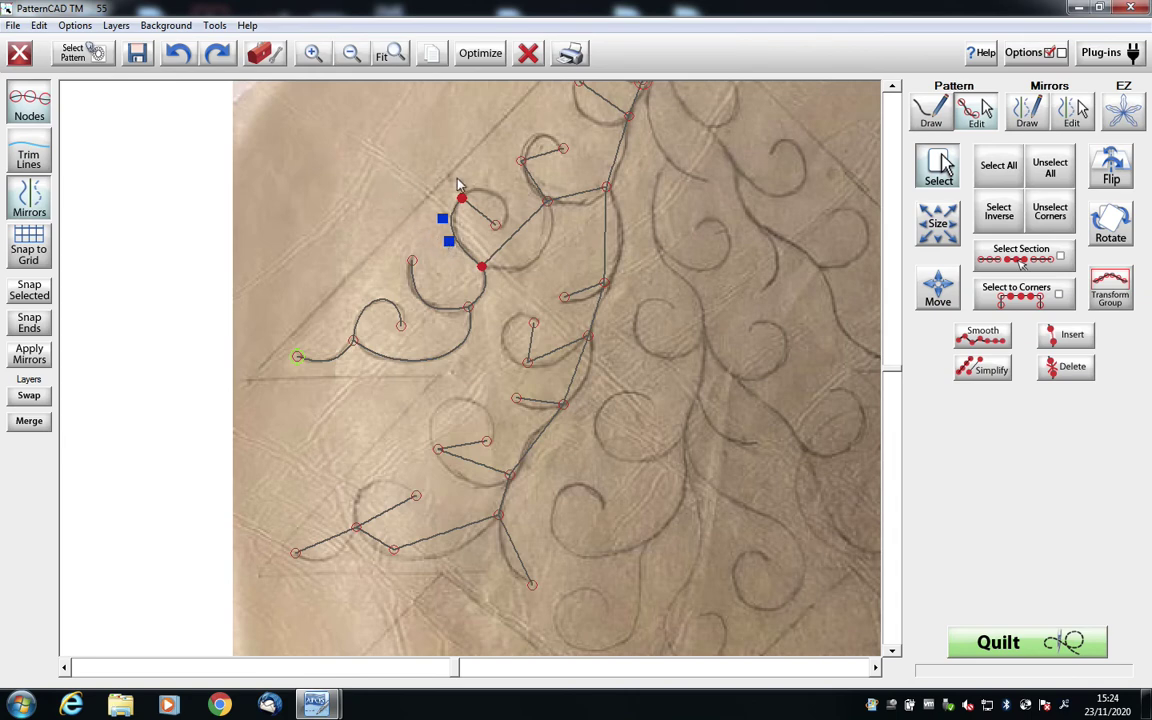
# Step: Bend the inner end of the third curl around the sketched spiral and release the selection
pyautogui.moveTo(508, 289); pyautogui.dragTo(479, 247)
pyautogui.click(494, 222)
pyautogui.moveTo(491, 226); pyautogui.dragTo(492, 227)
pyautogui.moveTo(477, 165); pyautogui.dragTo(523, 203)
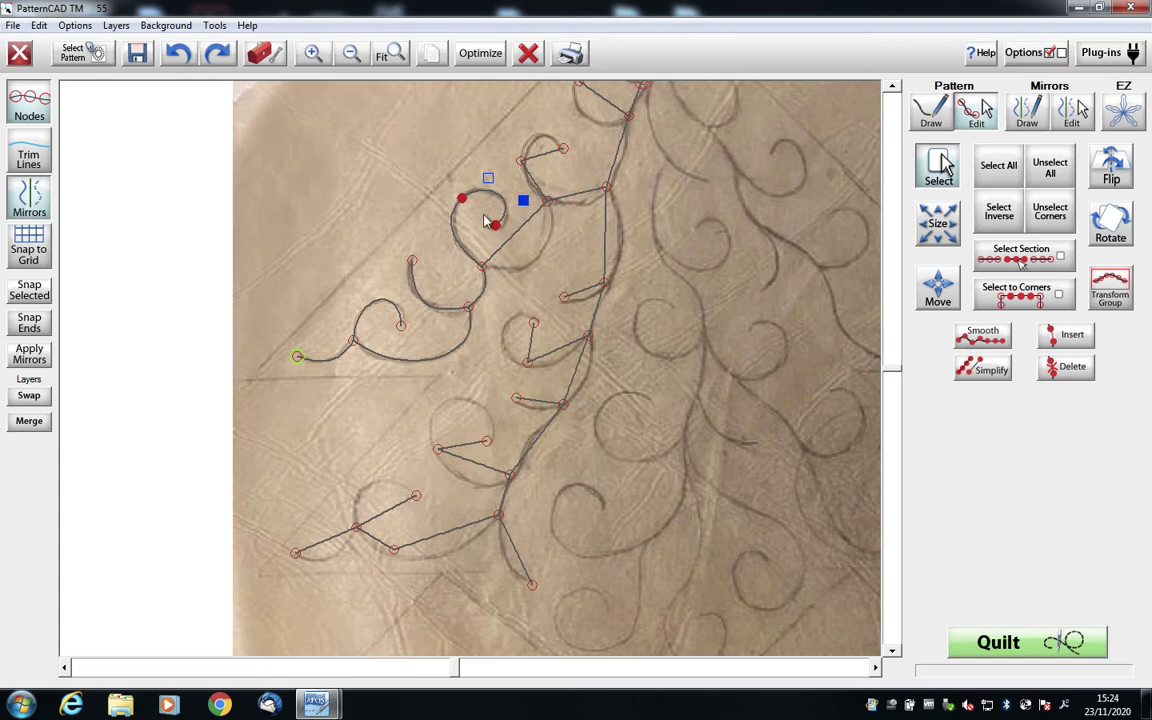
pyautogui.click(449, 166)
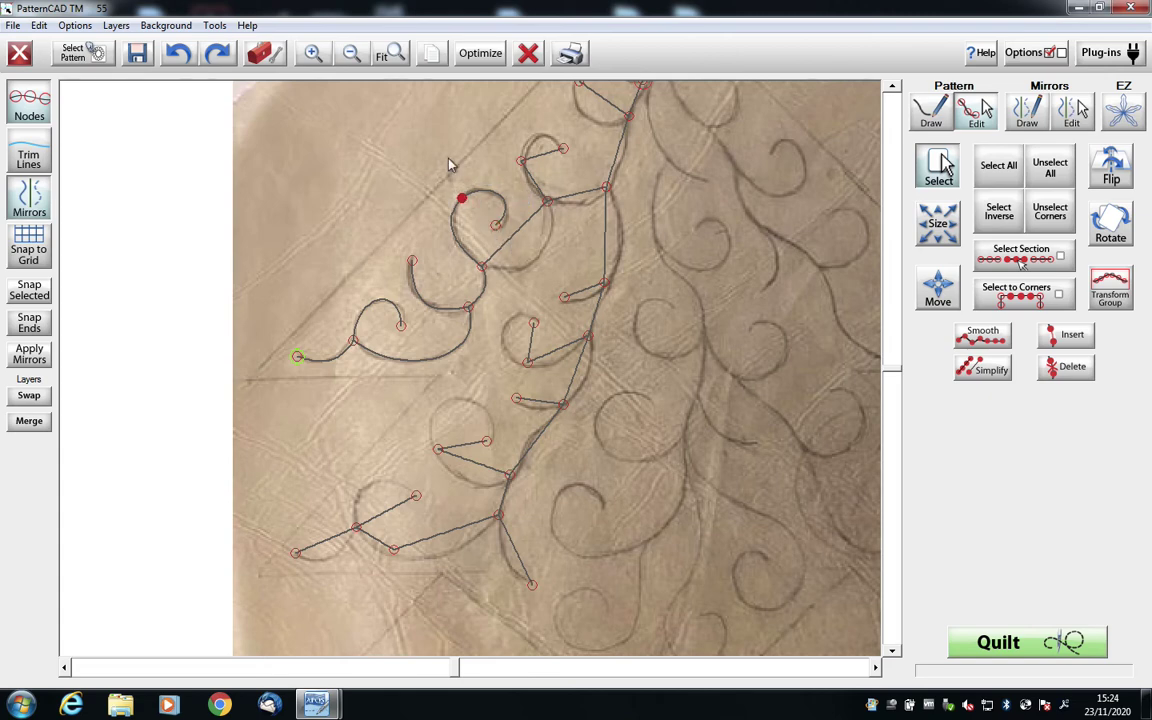
# Step: Bend the branch section between the third and fourth curls' junctions along the sketched arc
pyautogui.click(481, 266)
pyautogui.click(547, 201)
pyautogui.click(502, 244)
pyautogui.moveTo(503, 245); pyautogui.dragTo(547, 294)
pyautogui.click(561, 241)
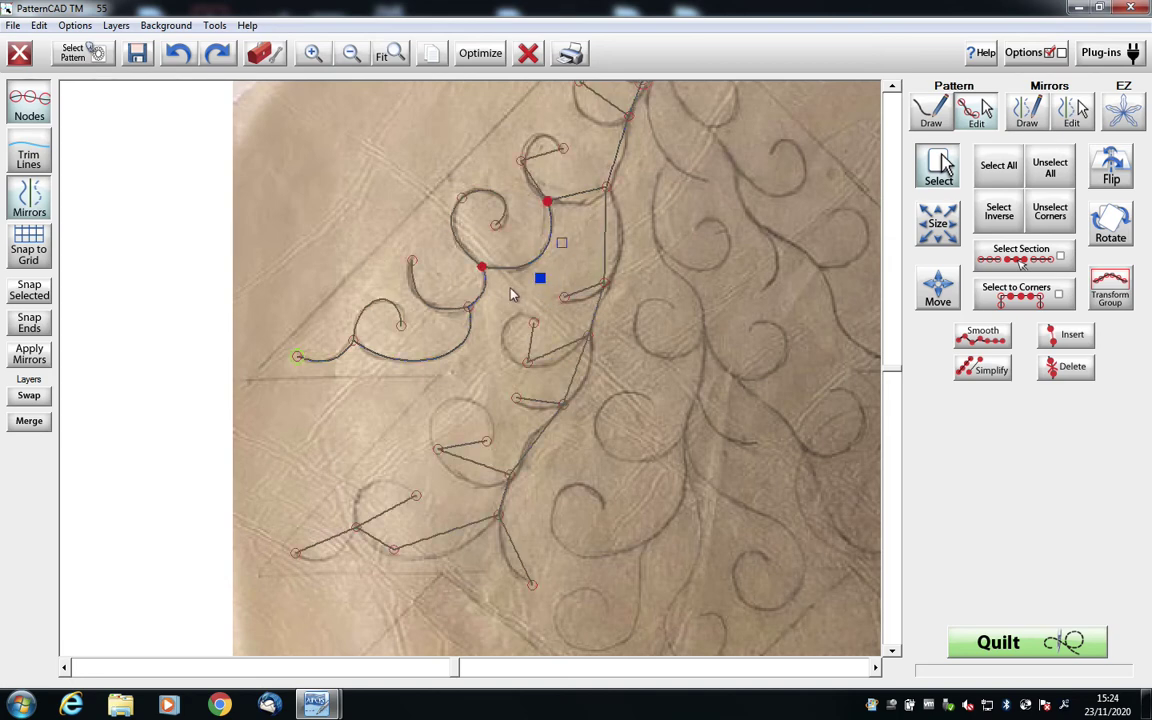
# Step: Bend the fourth curl's outer side and its hooked tip to follow the sketch
pyautogui.click(521, 160)
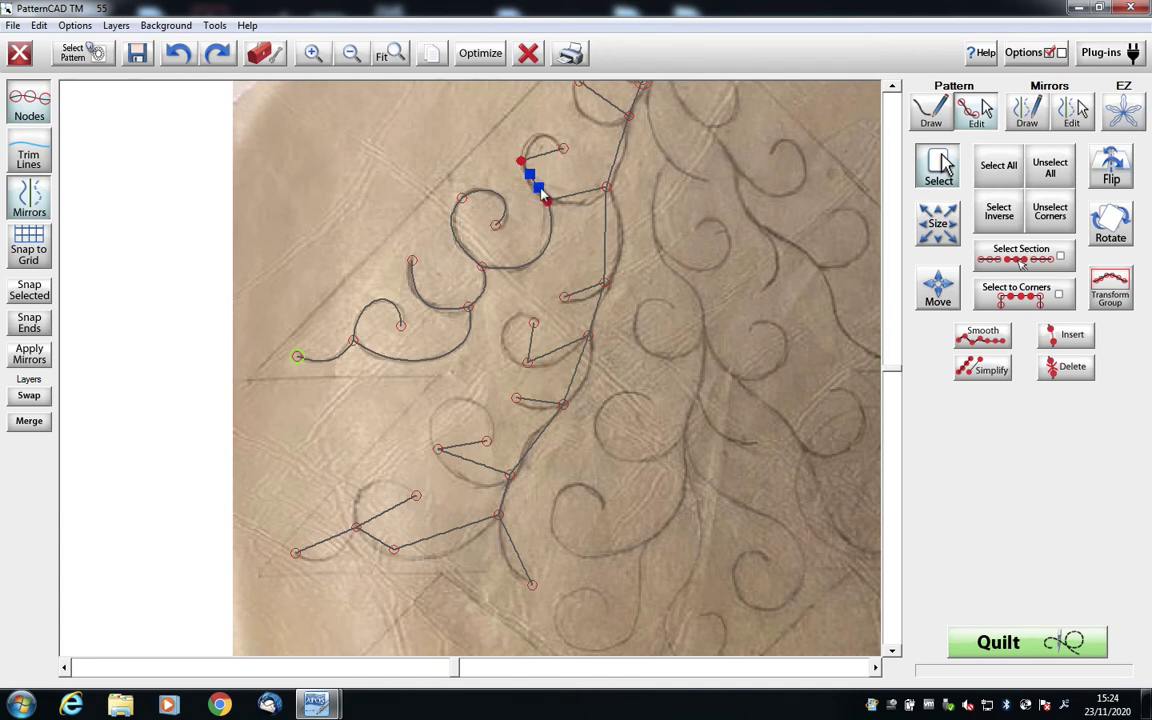
pyautogui.moveTo(539, 188); pyautogui.dragTo(537, 193)
pyautogui.click(547, 201)
pyautogui.click(563, 147)
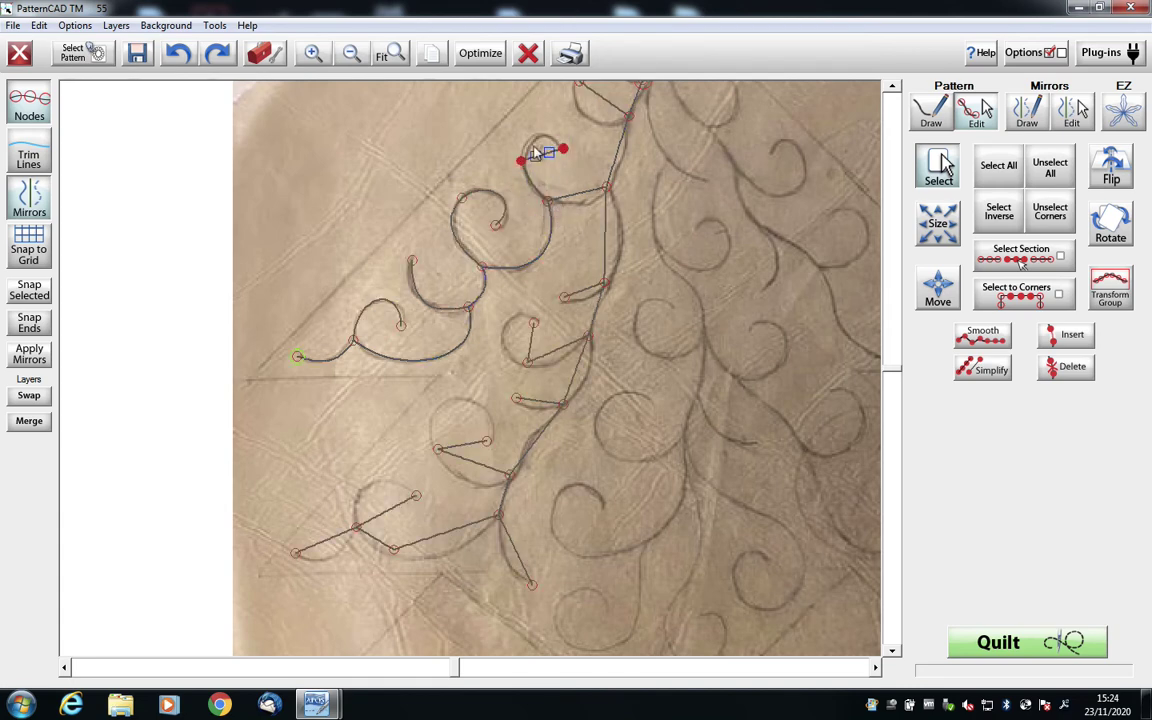
pyautogui.moveTo(549, 152); pyautogui.dragTo(541, 125)
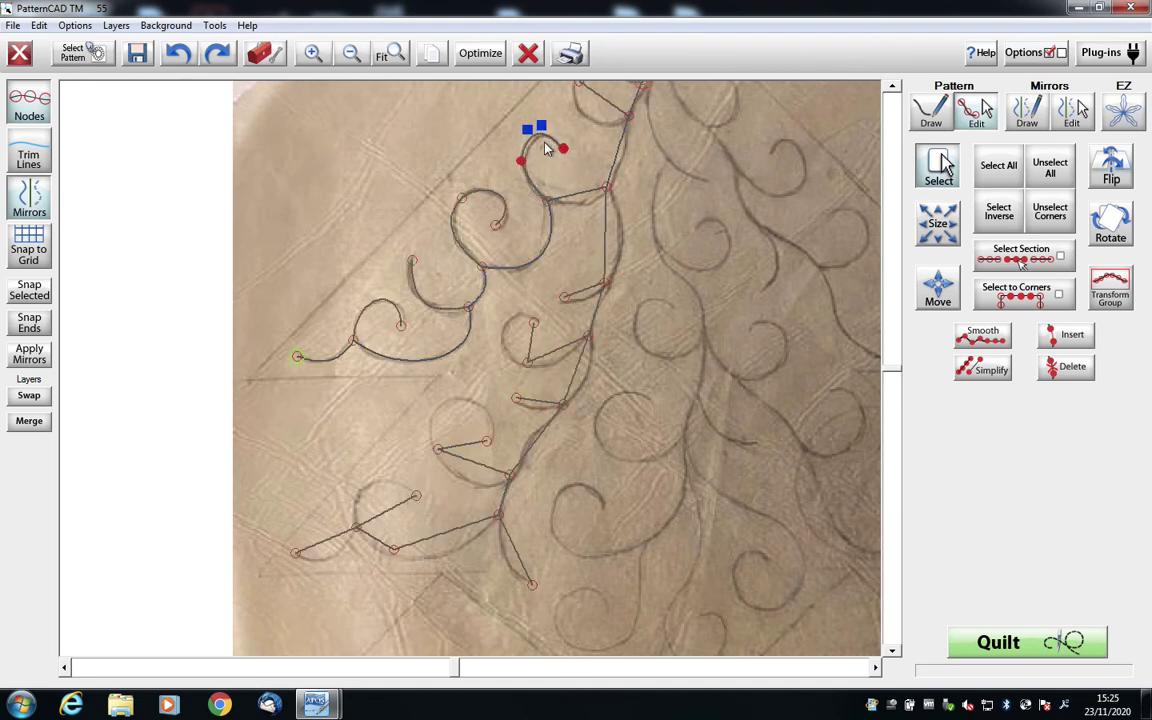
pyautogui.click(530, 137)
# Step: Switch from the Mac desktop back to the traced tree pattern in PatternCAD
pyautogui.click(493, 56)
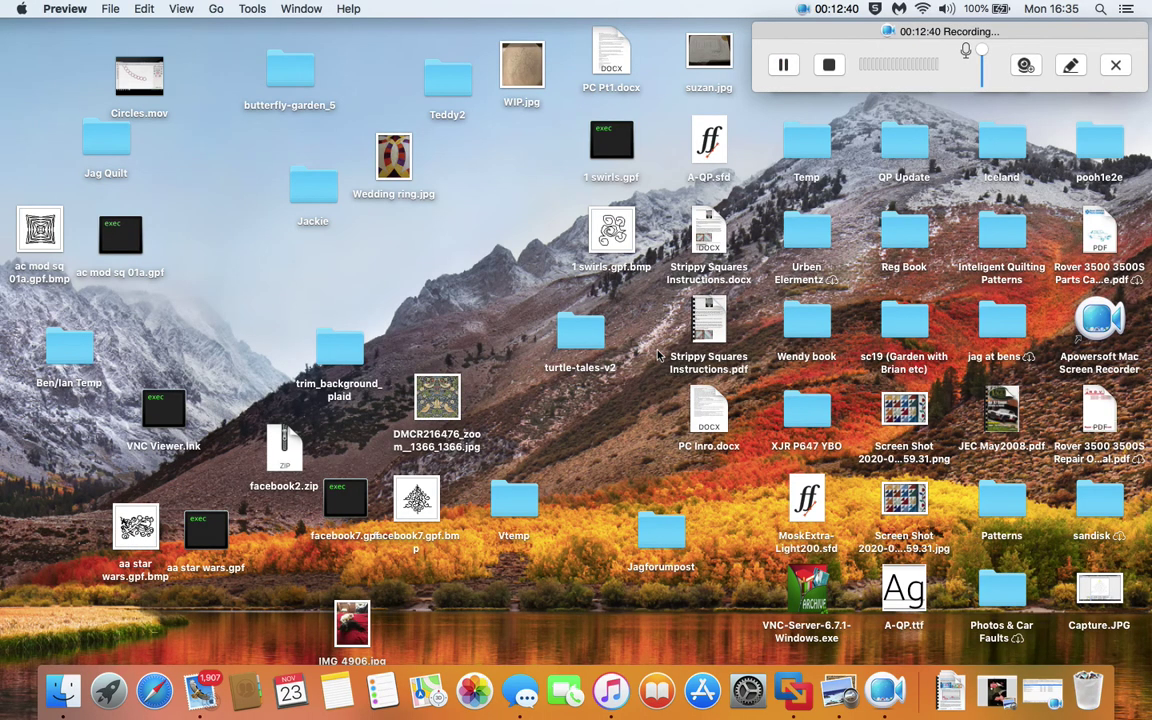
pyautogui.hotkey('ctrl', 'Right')
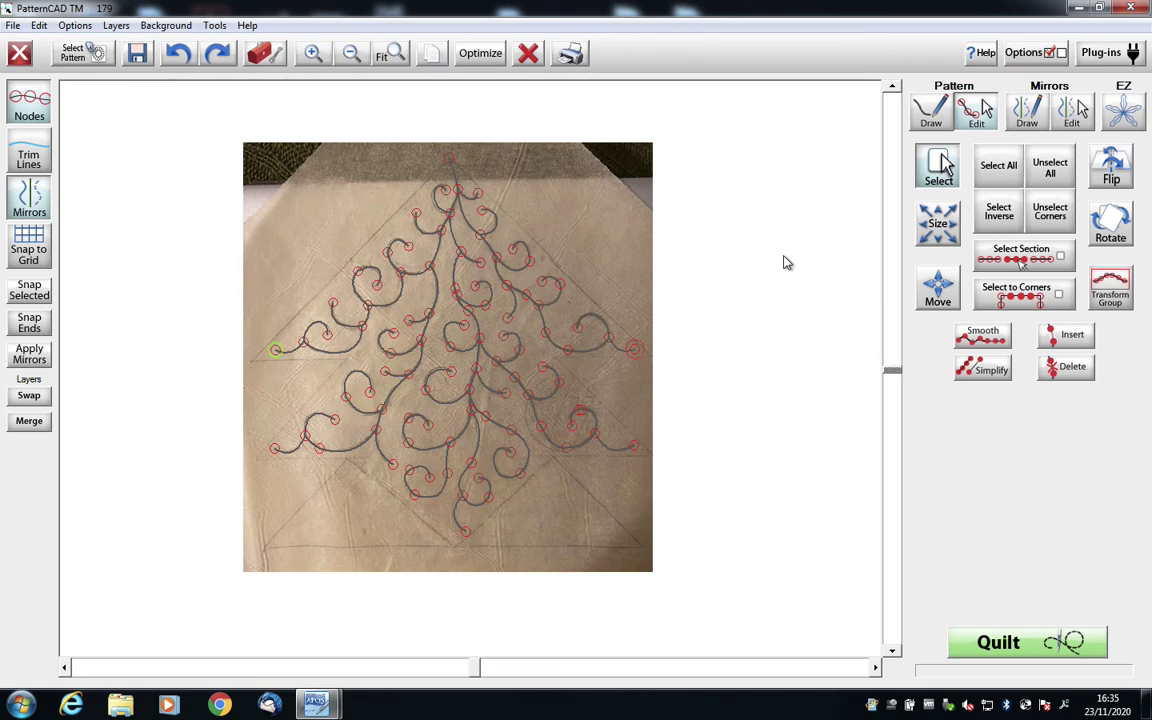
# Step: Set the pattern's line type to Line
pyautogui.rightClick(591, 352)
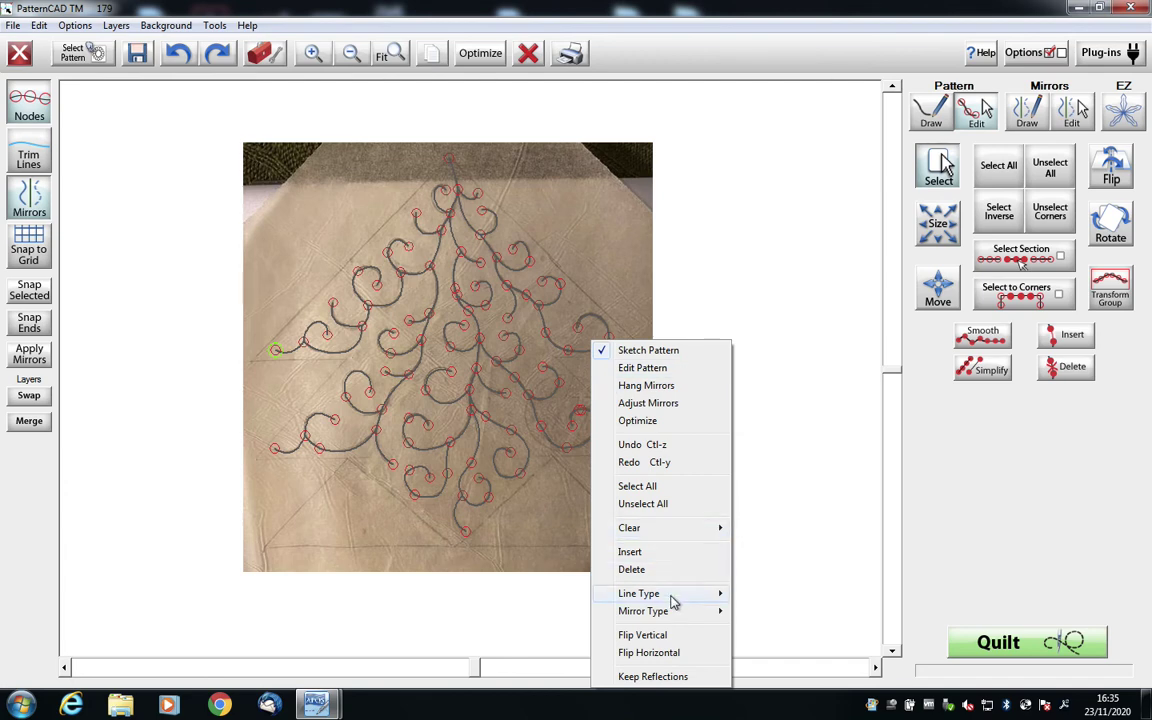
pyautogui.moveTo(720, 594)
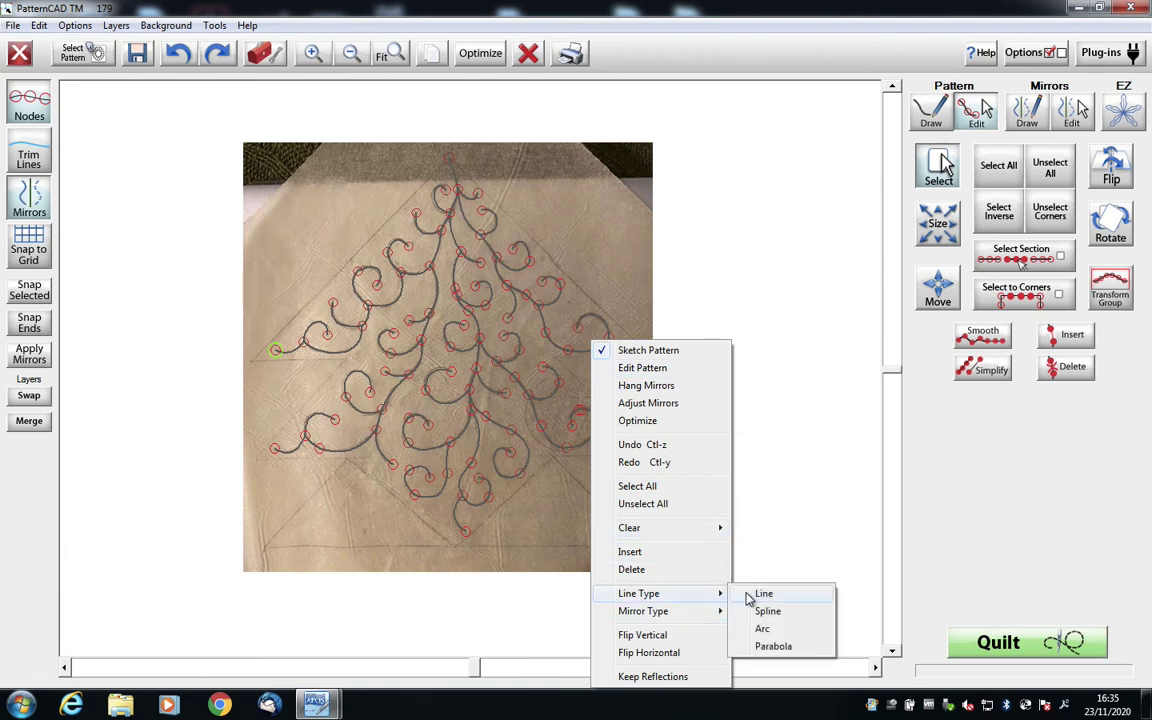
pyautogui.click(763, 594)
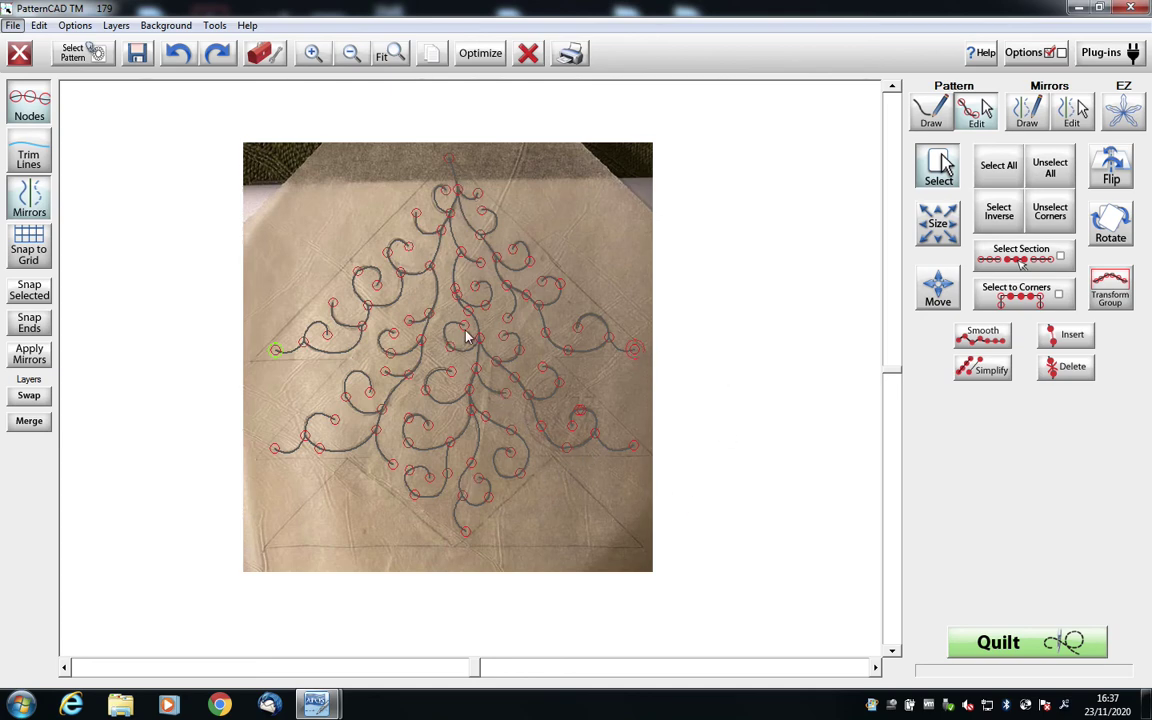
# Step: Open the tree pattern in the Optimize view to review its stitch path and accept it
pyautogui.click(489, 60)
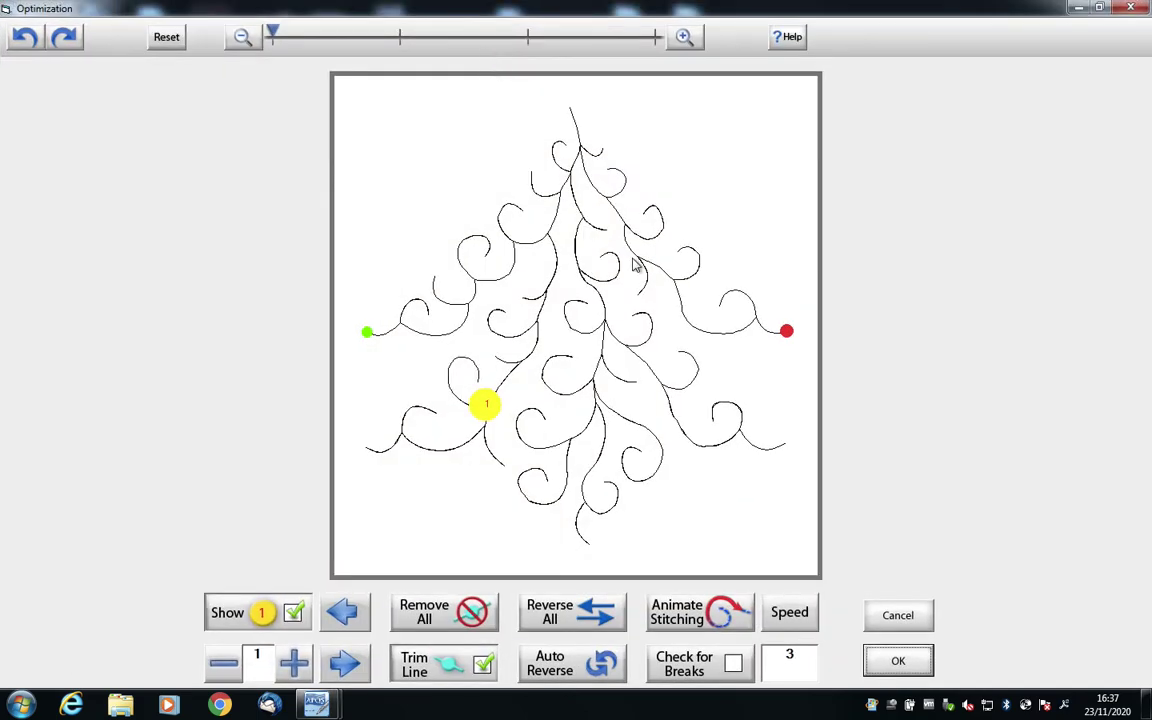
pyautogui.click(906, 668)
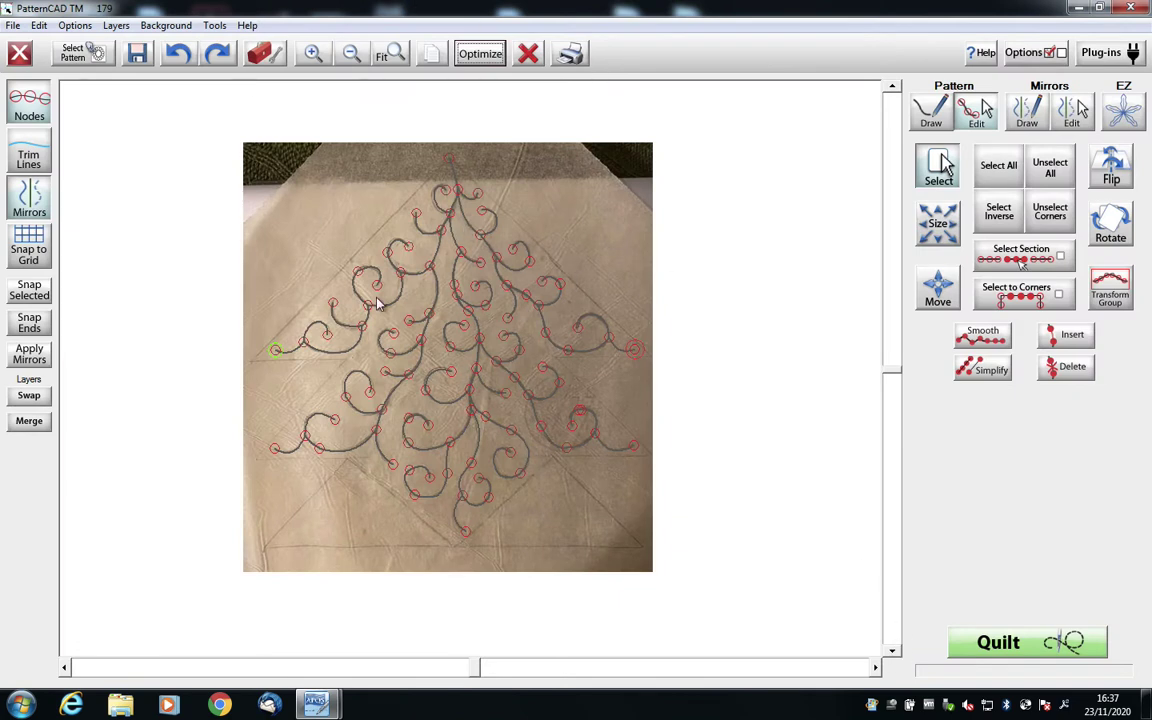
# Step: Clear the background photo and turn on End Point Continuity for the tree pattern
pyautogui.click(172, 27)
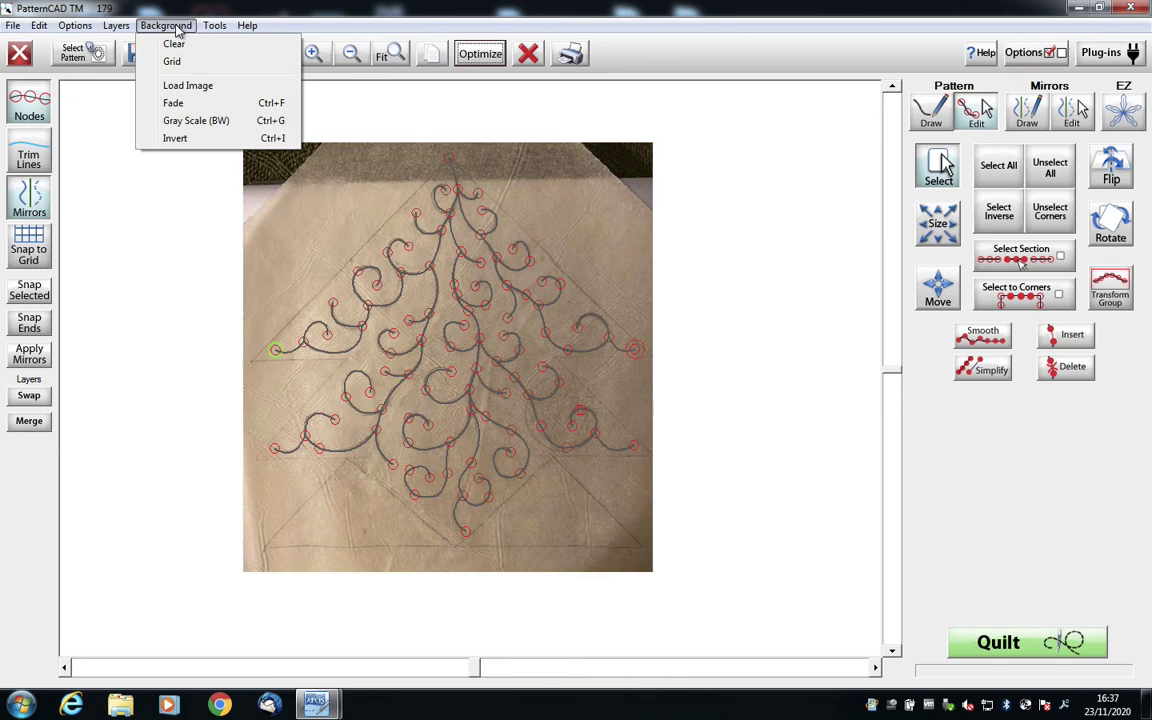
pyautogui.click(176, 44)
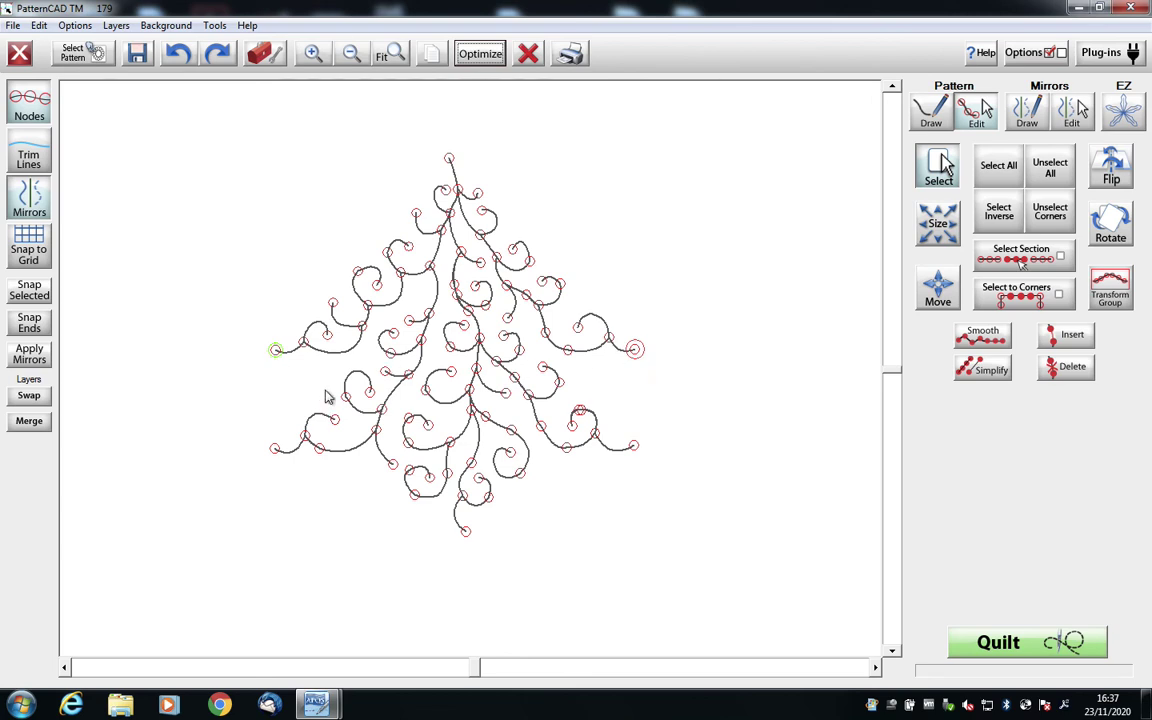
pyautogui.click(214, 26)
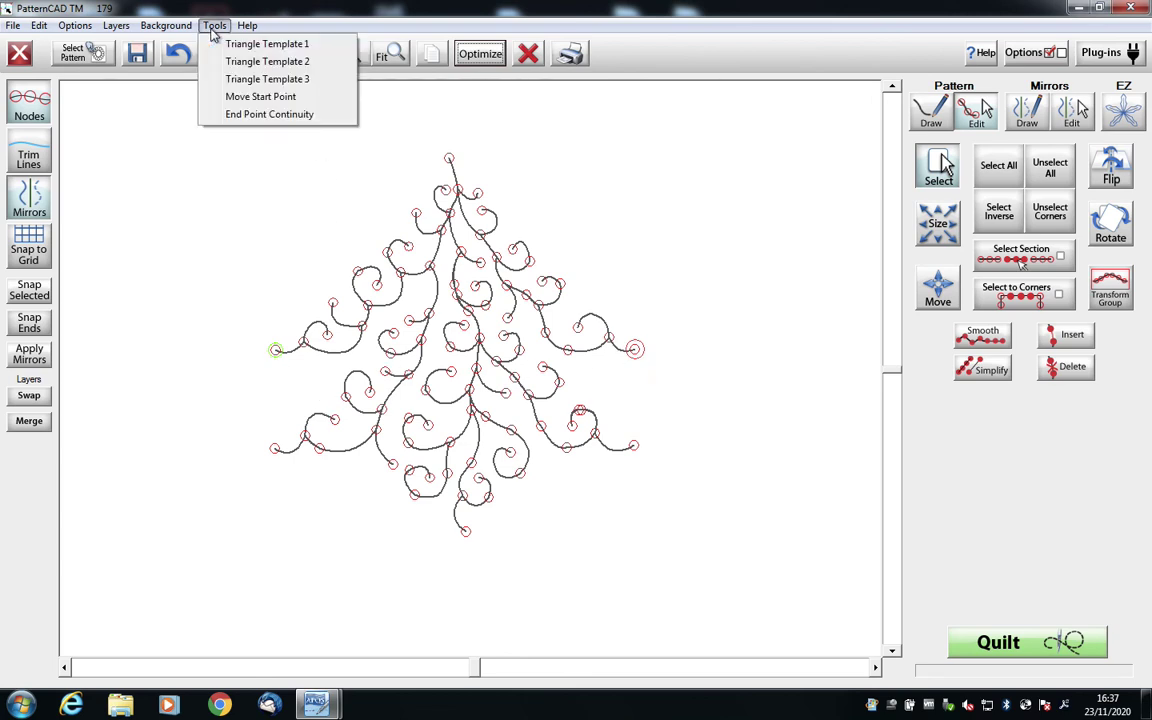
pyautogui.click(287, 115)
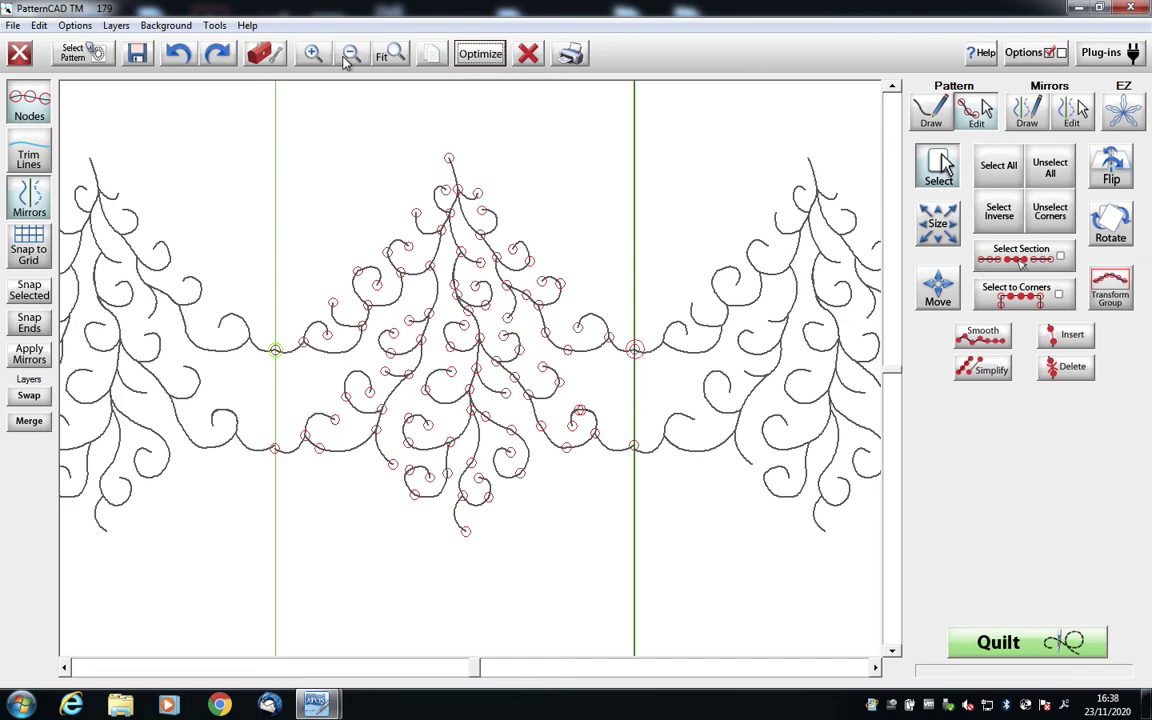
# Step: Raise the lower branch's left end node to meet the neighbouring repeat and nudge it right with the tiny move step
pyautogui.click(300, 55)
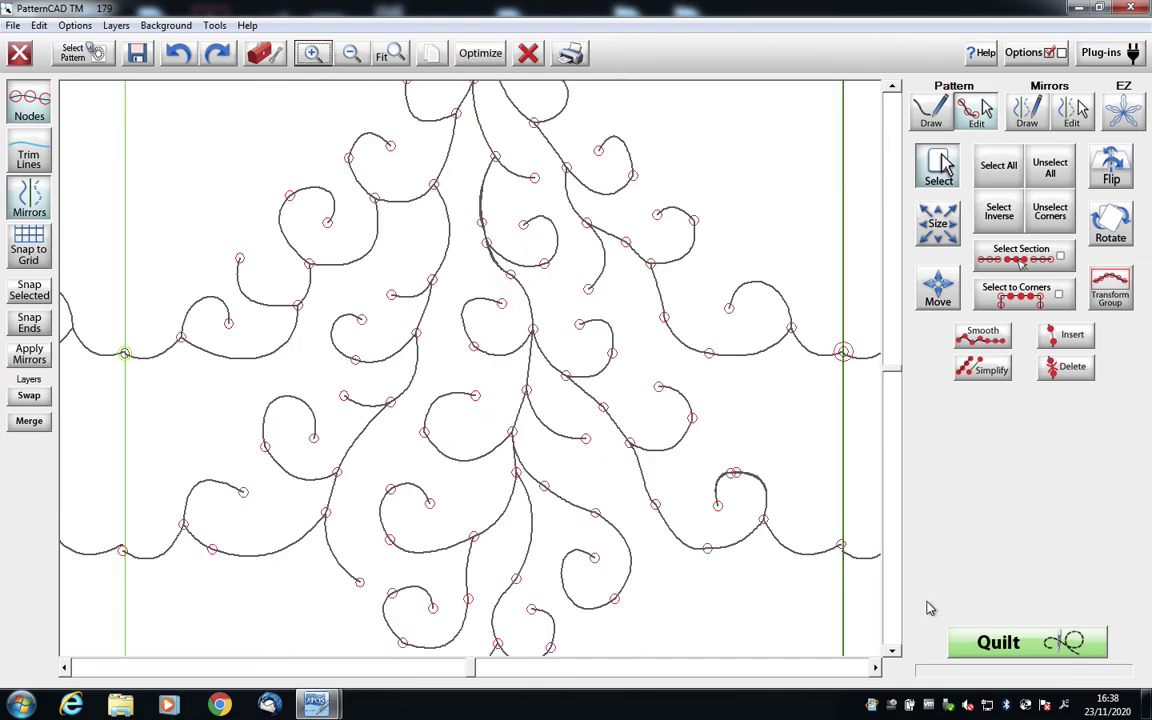
pyautogui.click(891, 651)
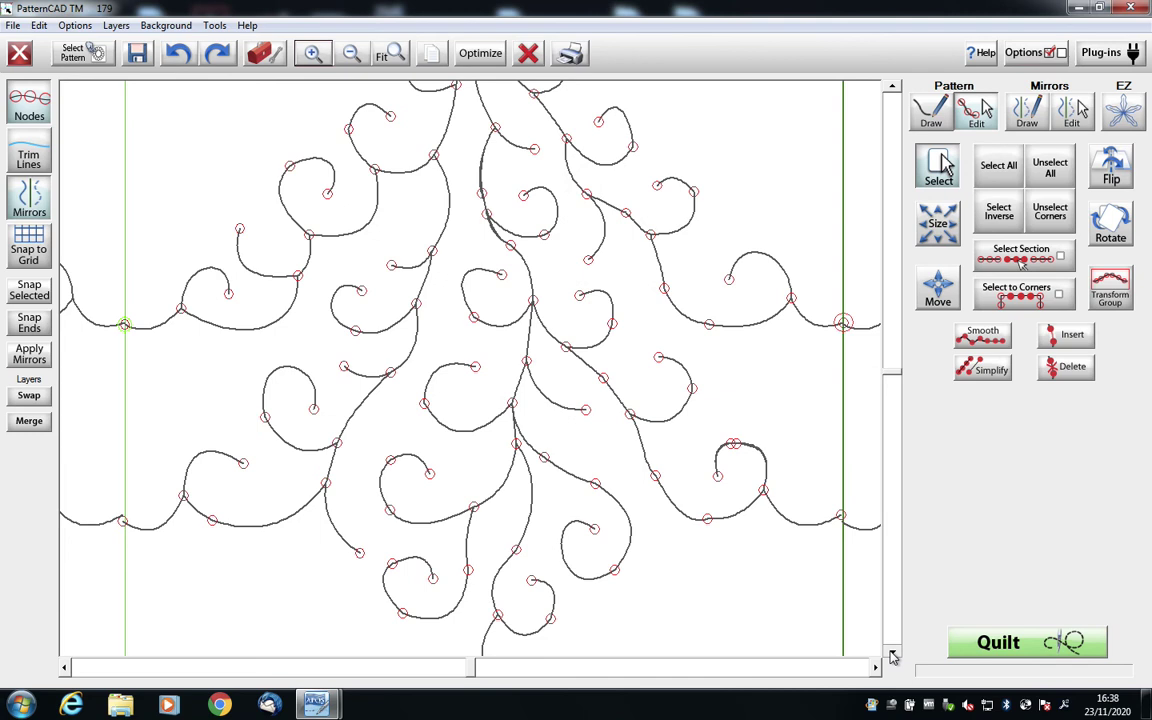
pyautogui.click(891, 651)
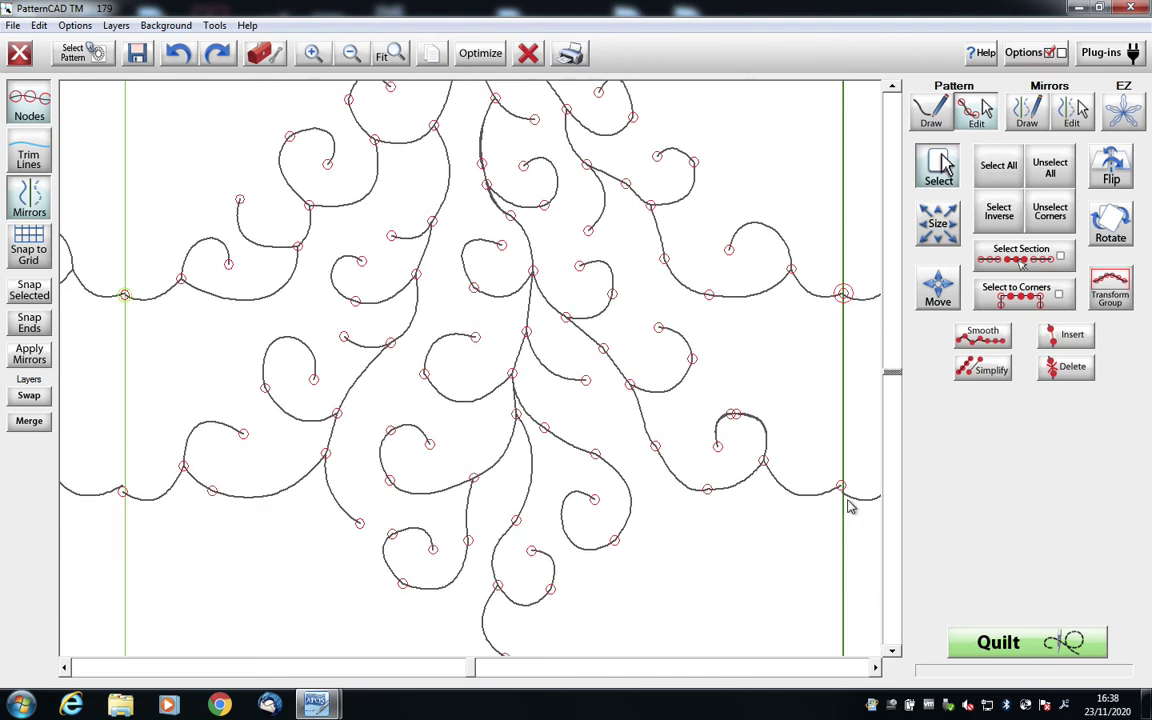
pyautogui.click(123, 492)
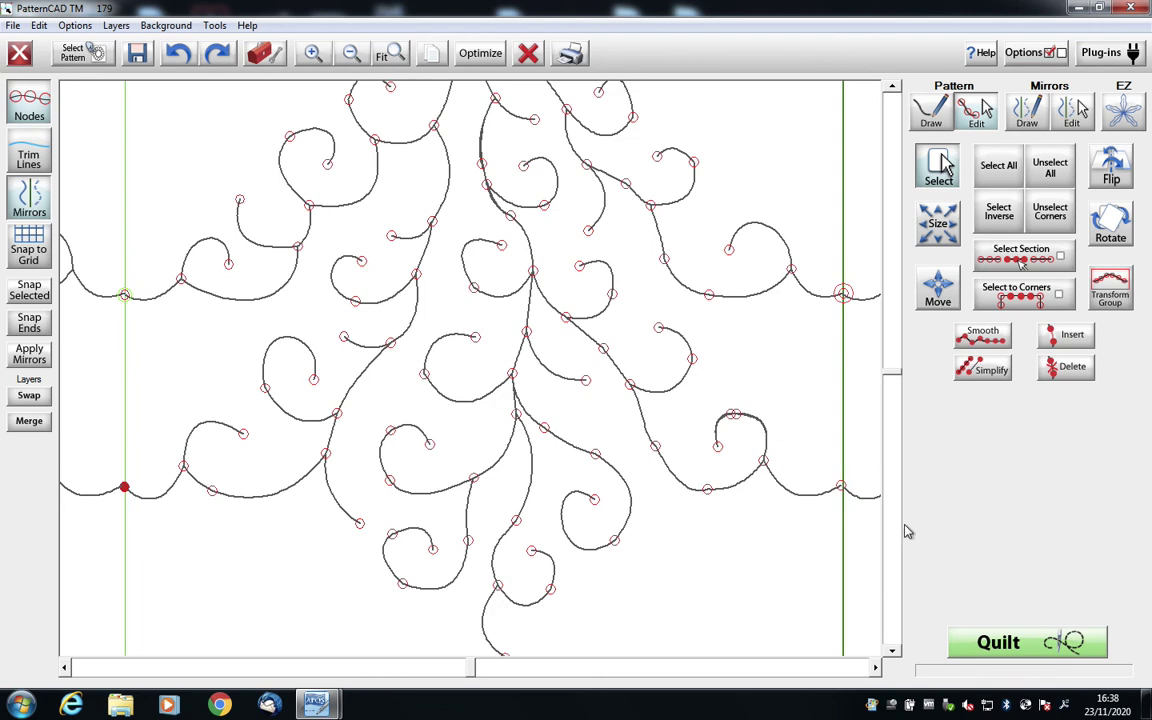
pyautogui.click(938, 294)
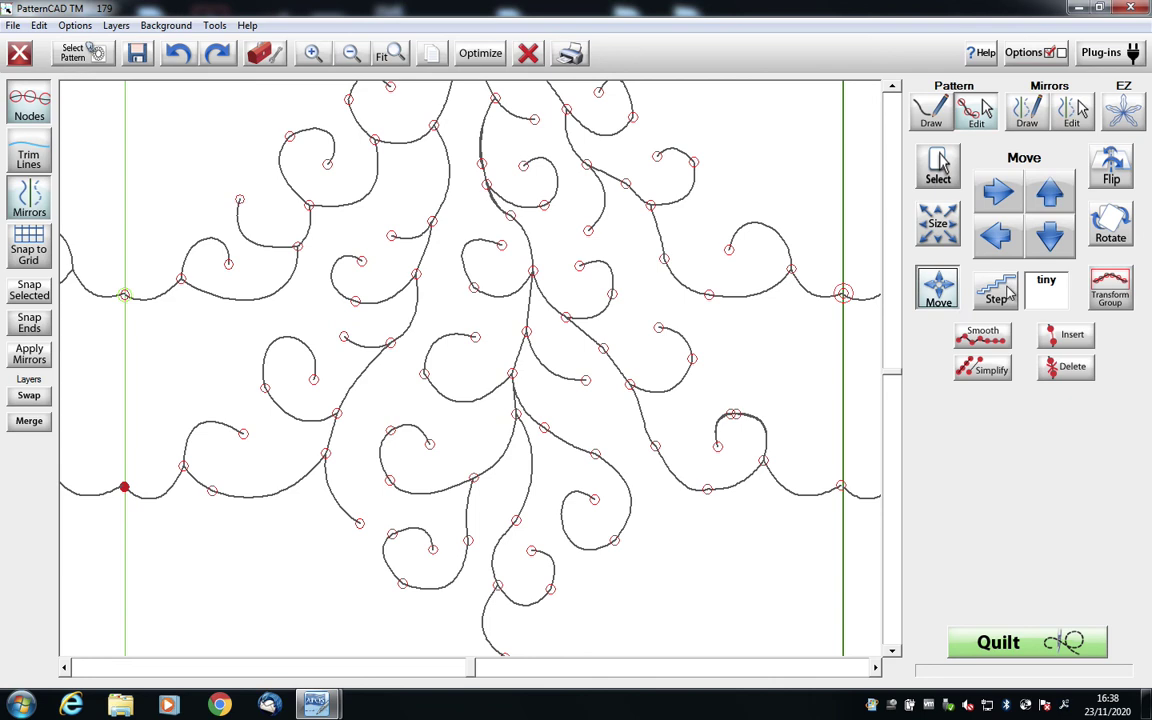
pyautogui.click(1008, 195)
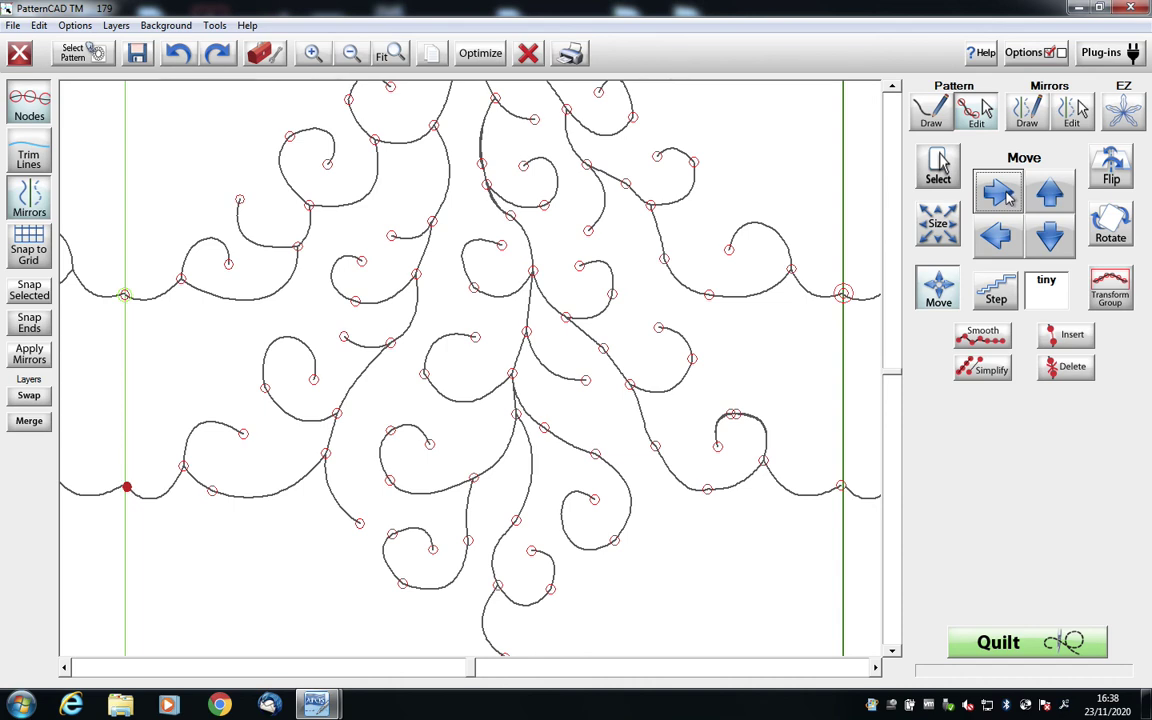
# Step: Shift the lower-left end node right and back left across the repeat boundary using the small move step
pyautogui.click(996, 289)
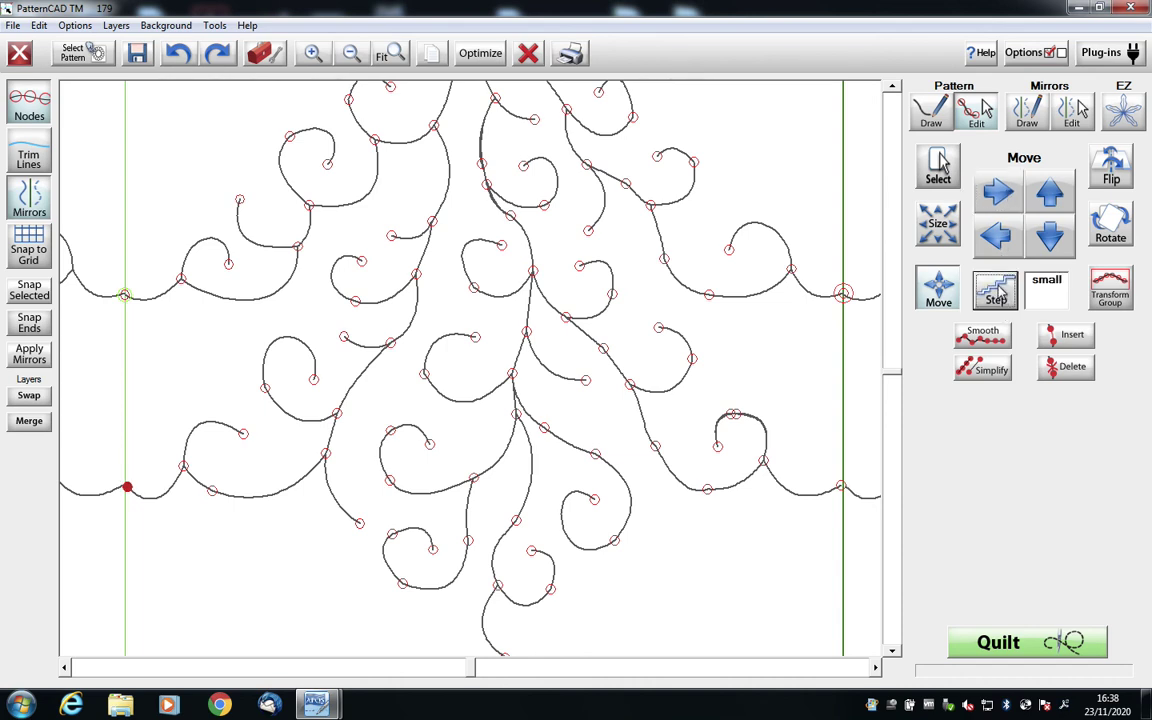
pyautogui.click(997, 199)
pyautogui.click(997, 199)
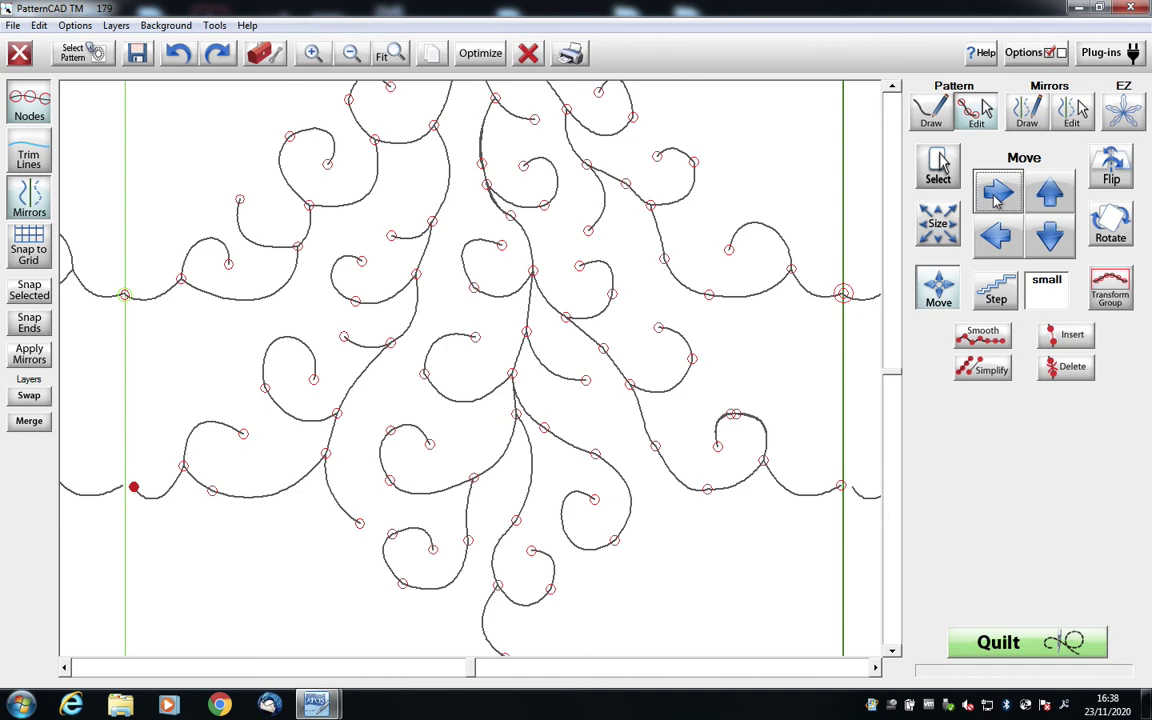
pyautogui.click(1000, 243)
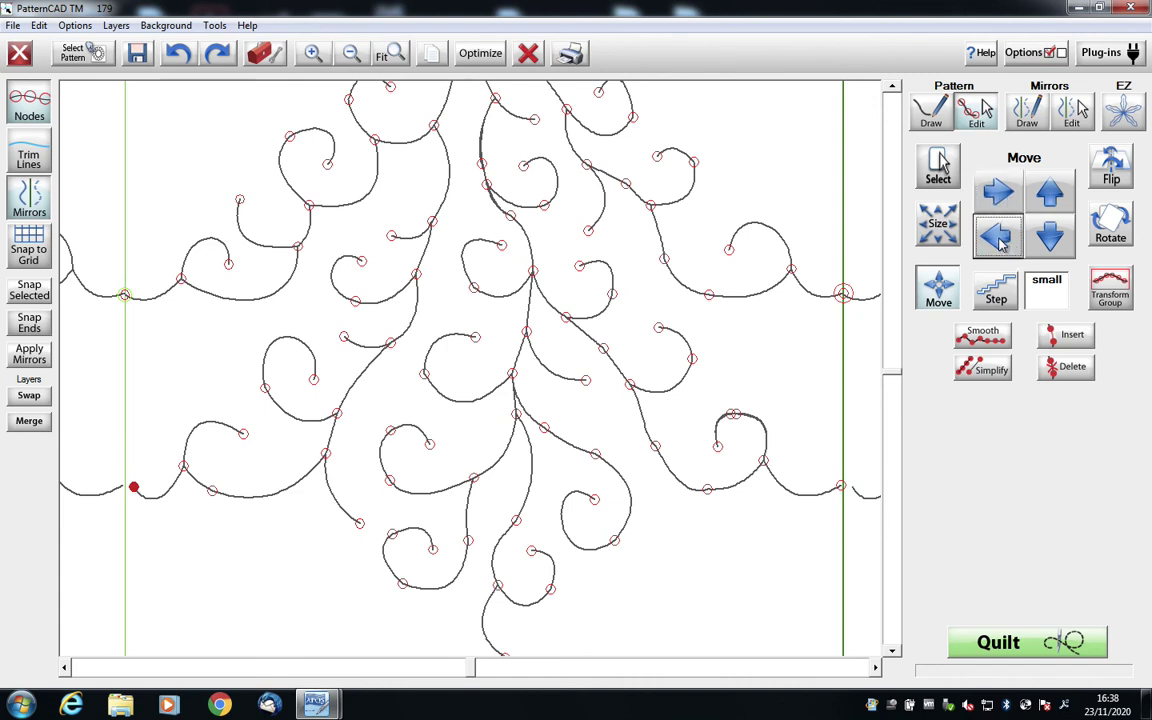
pyautogui.click(1000, 243)
pyautogui.click(1000, 243)
# Step: Return the move step to tiny and nudge the lower-left end node slightly right
pyautogui.click(1000, 298)
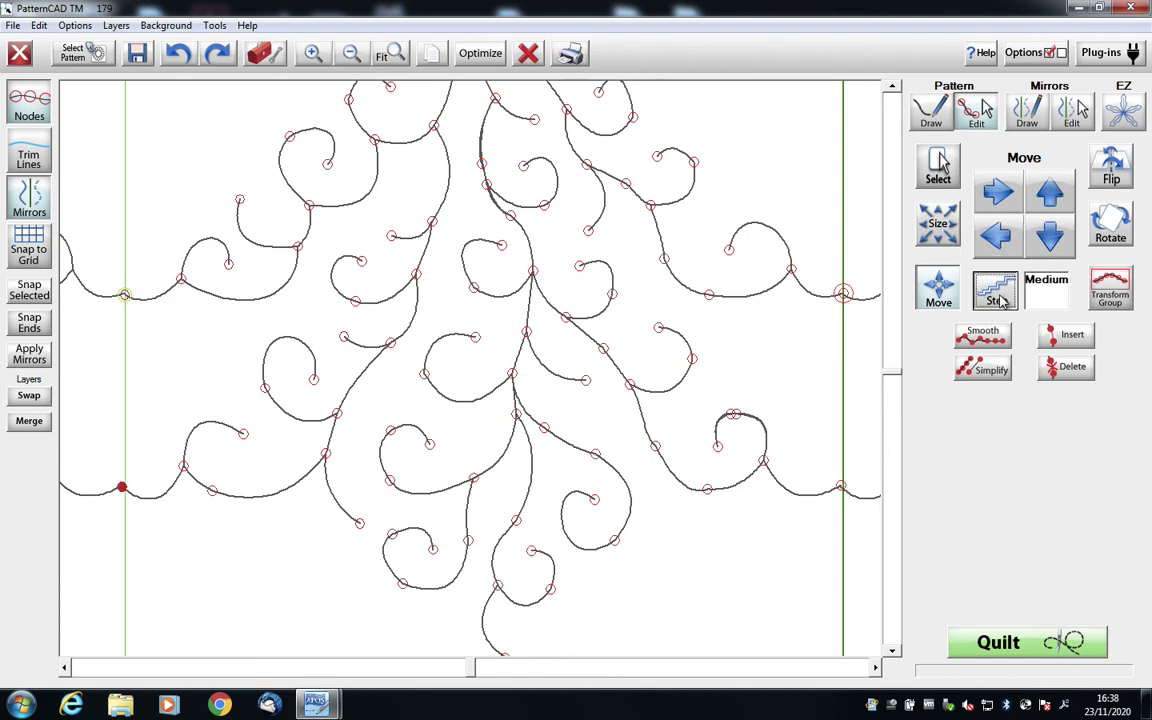
pyautogui.click(1002, 300)
pyautogui.click(1002, 300)
pyautogui.click(1002, 300)
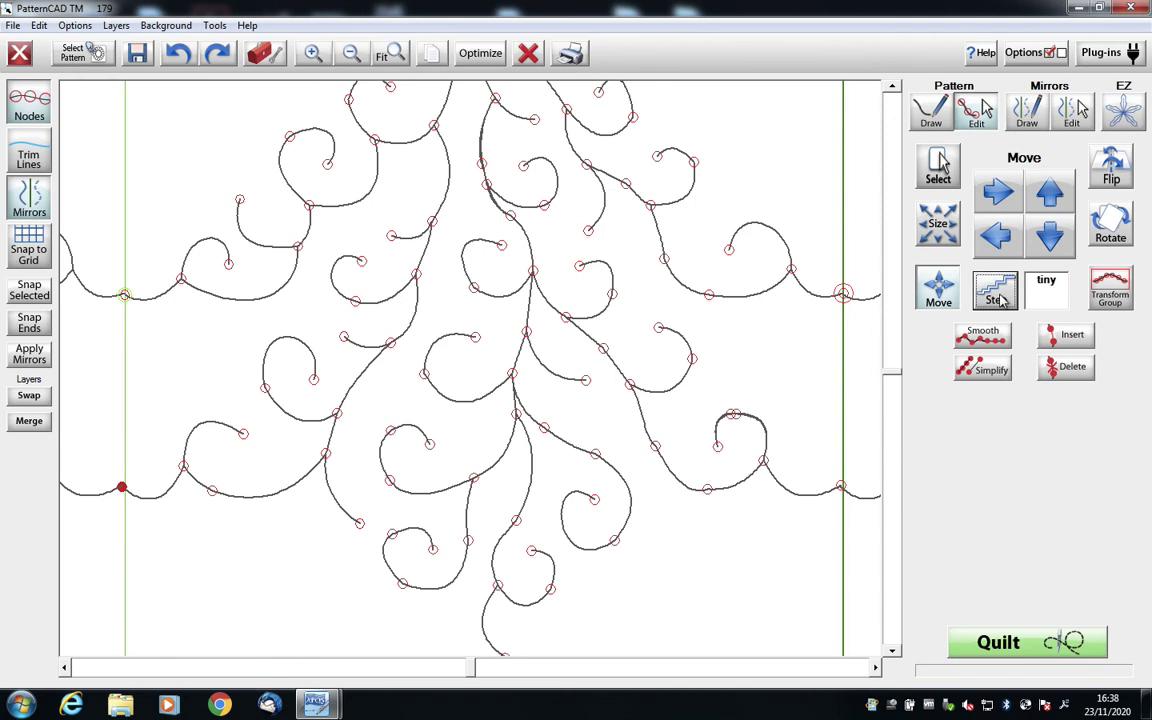
pyautogui.click(998, 205)
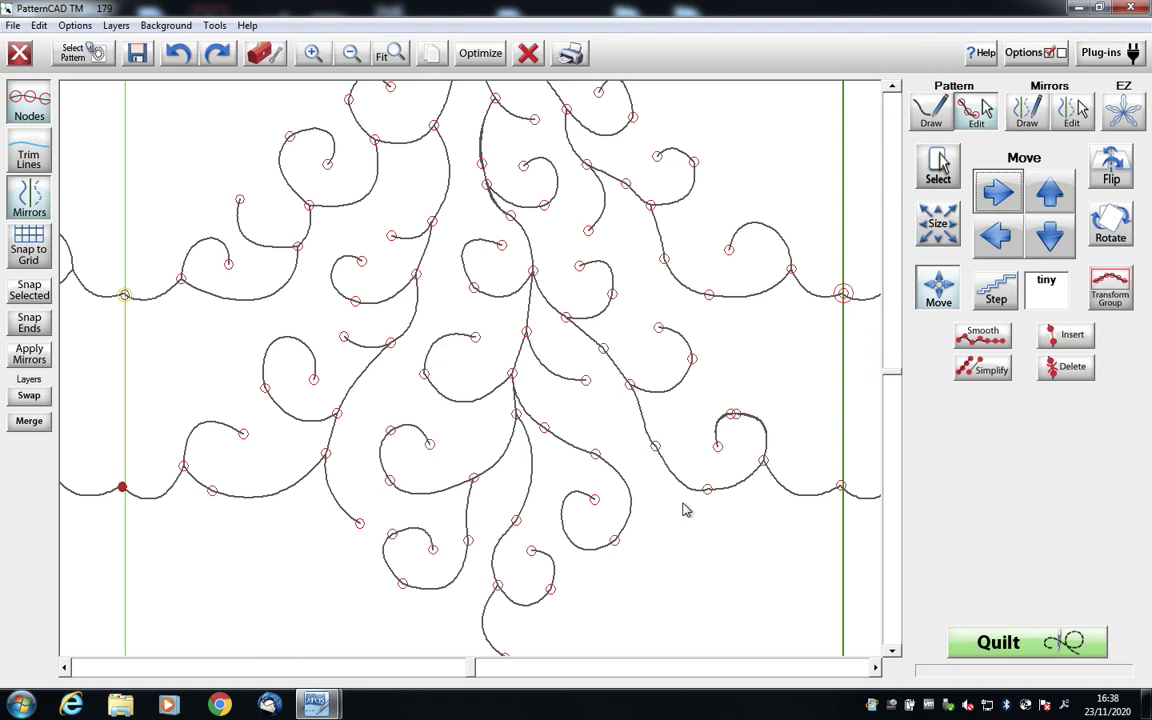
# Step: Swap the selection to the lower branch's right end node and nudge it sideways in tiny steps at the repeat boundary
pyautogui.moveTo(116, 477); pyautogui.dragTo(139, 496)
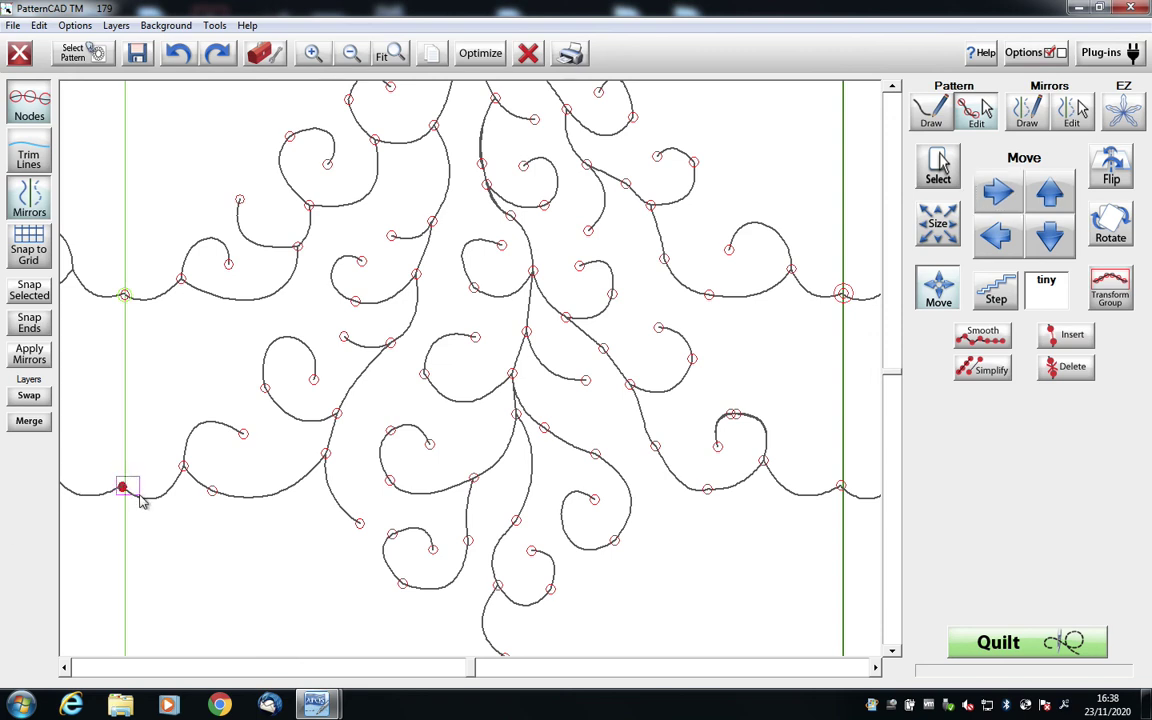
pyautogui.click(841, 497)
pyautogui.moveTo(853, 495); pyautogui.dragTo(853, 495)
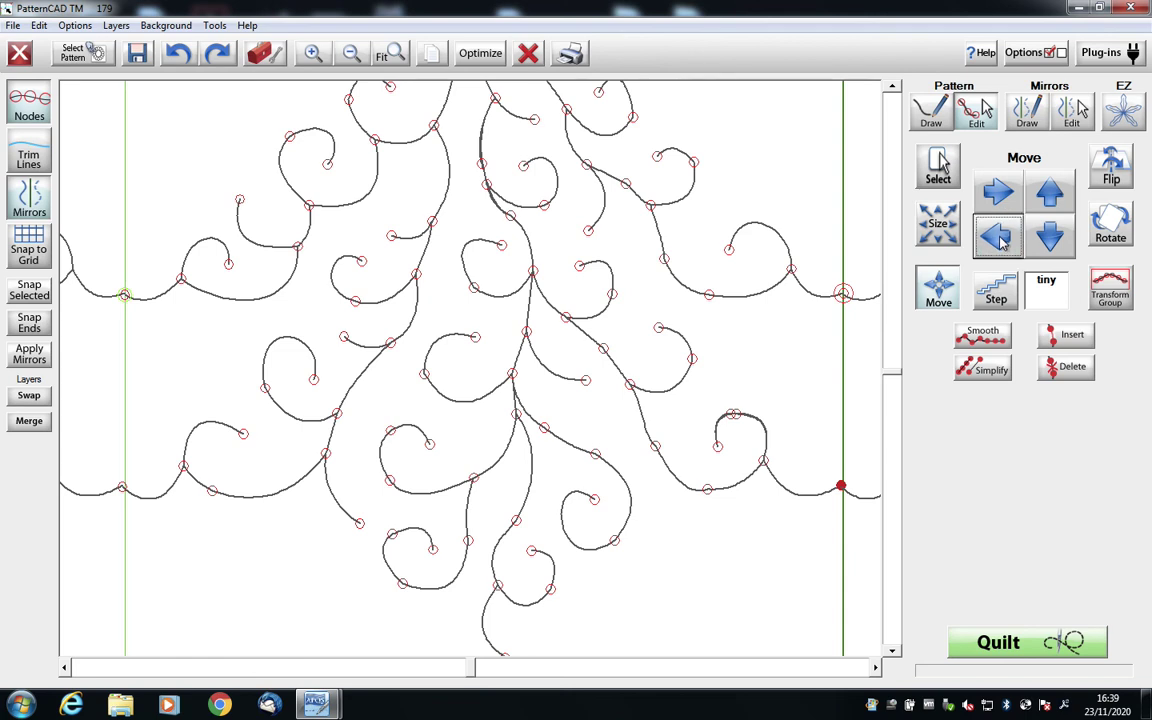
pyautogui.click(995, 191)
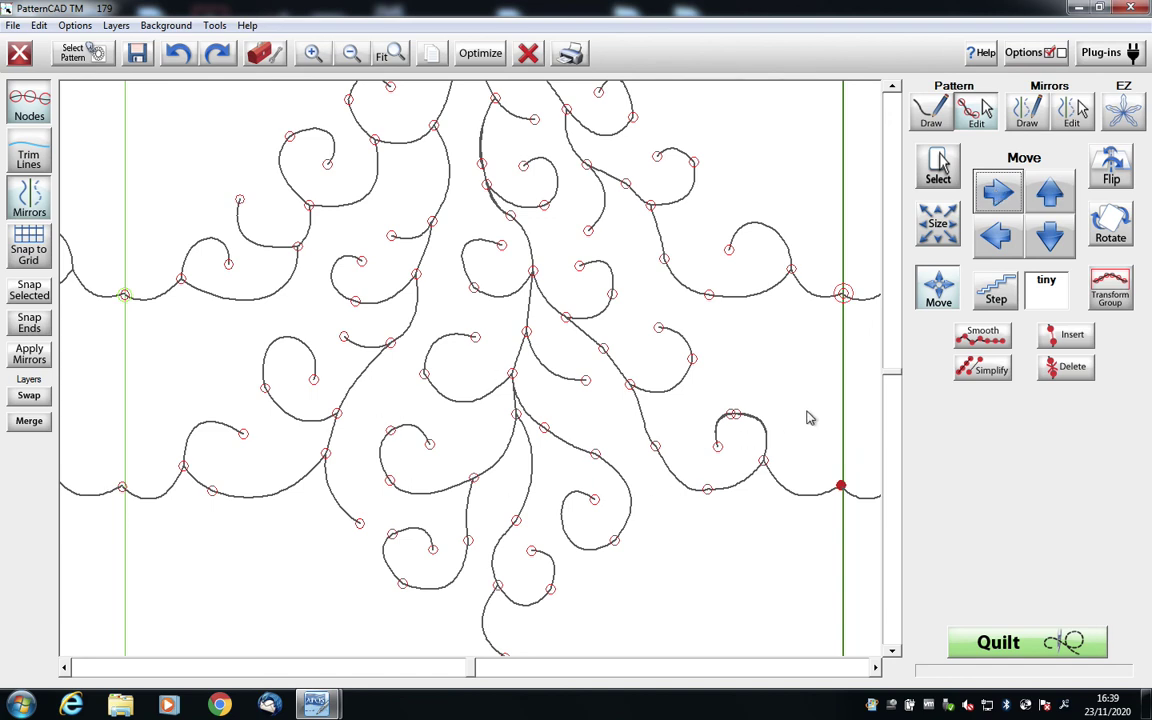
# Step: Lower the upper branch's right end node in tiny steps to meet the neighbouring repeat, hiding the nodes to check the join
pyautogui.click(842, 292)
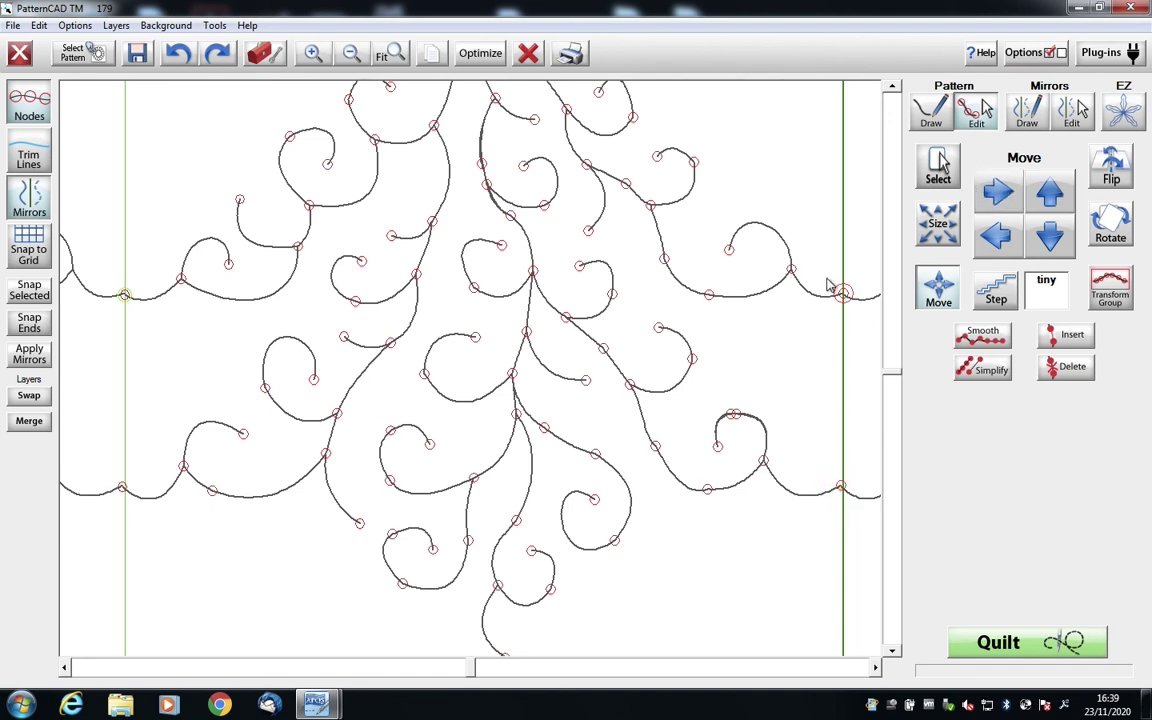
pyautogui.click(319, 59)
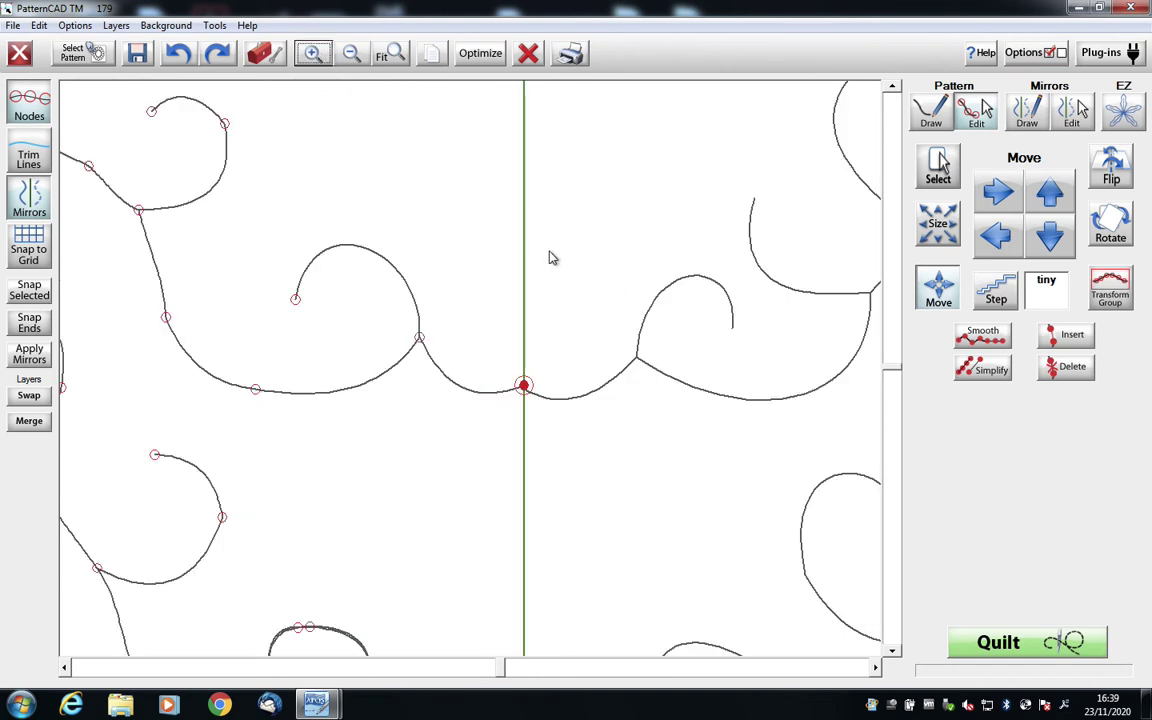
pyautogui.click(30, 105)
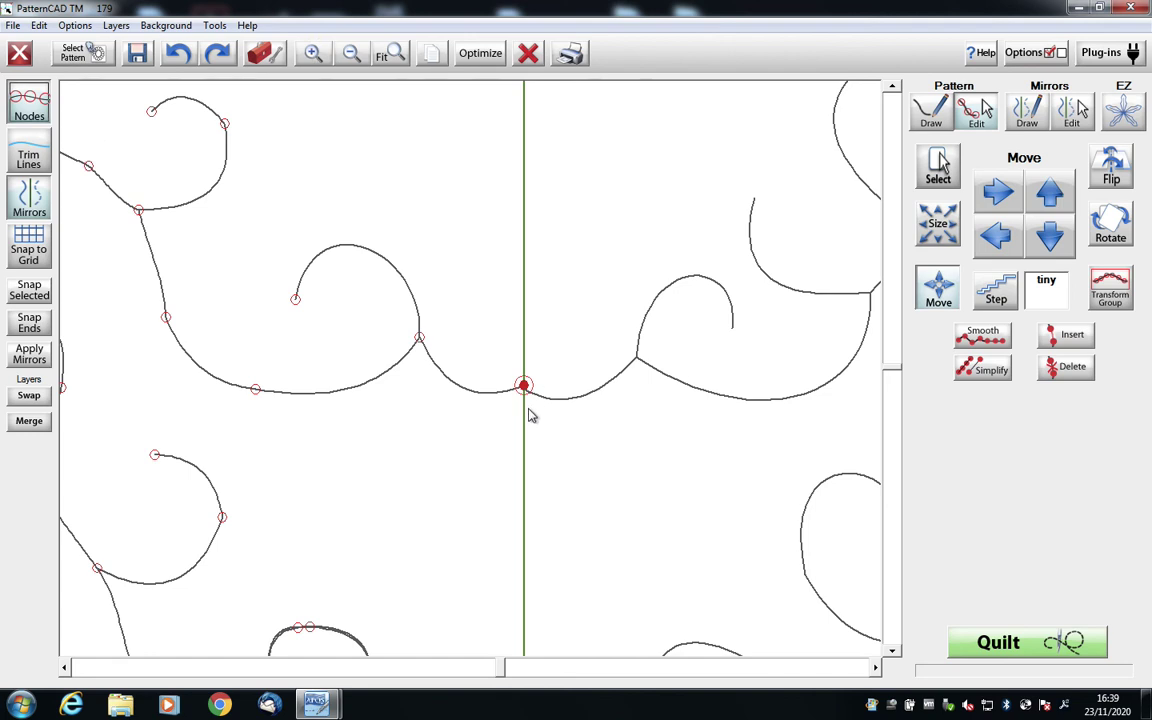
pyautogui.press('n')
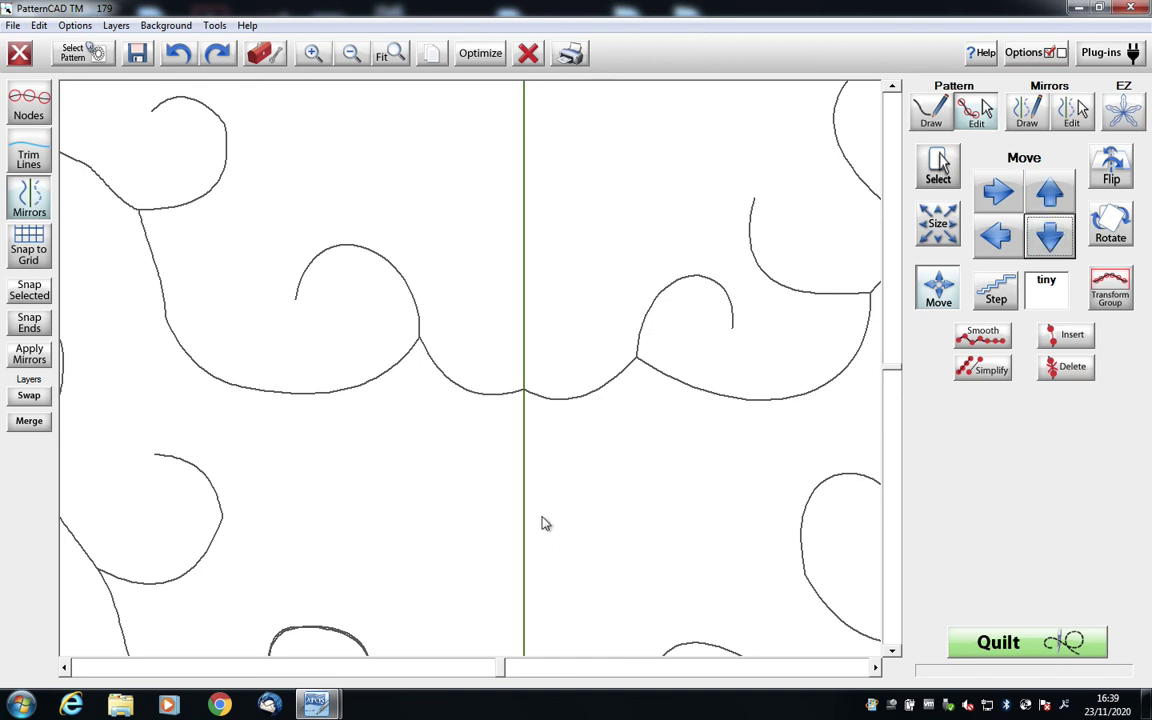
pyautogui.click(33, 104)
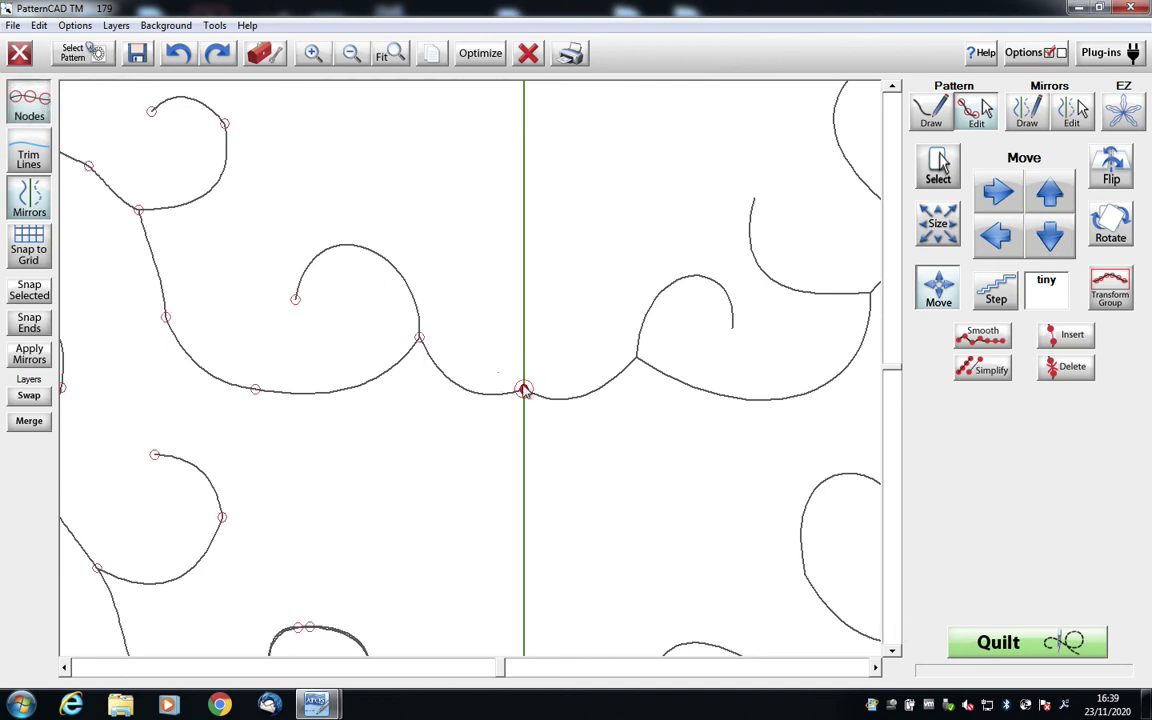
# Step: Lower the lower branch's right end node in tiny steps to meet the neighbouring repeat, and hide the nodes
pyautogui.click(891, 620)
pyautogui.click(891, 620)
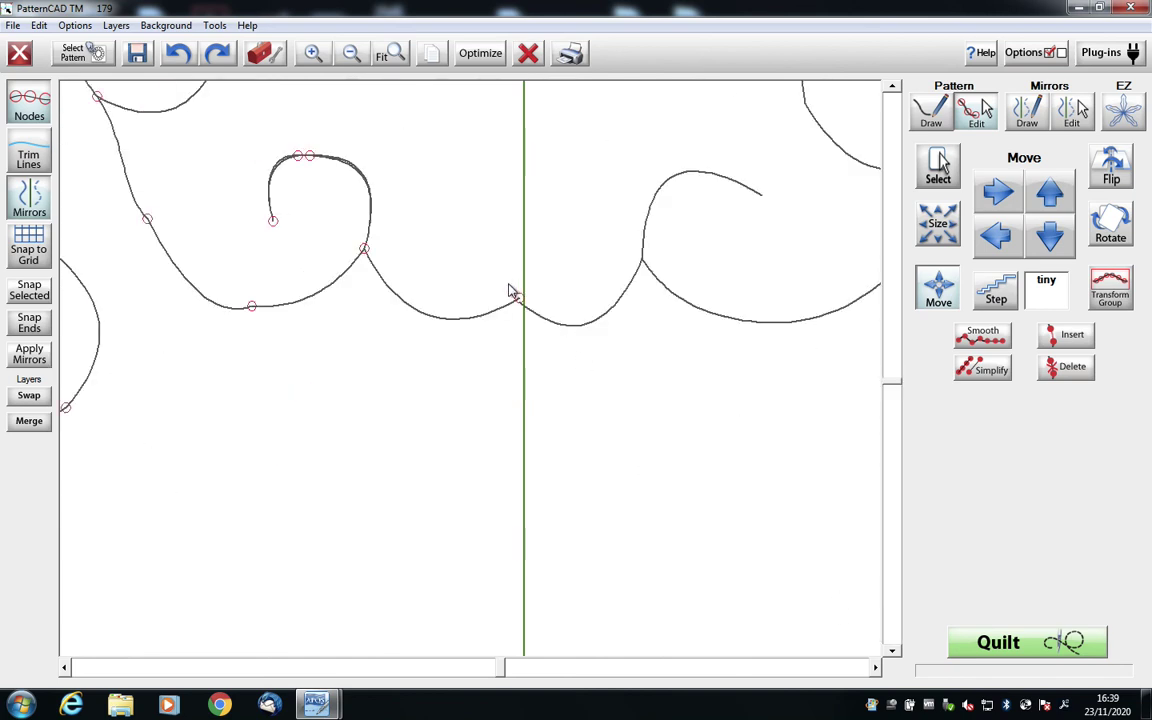
pyautogui.moveTo(508, 283); pyautogui.dragTo(522, 303)
pyautogui.click(42, 104)
pyautogui.click(43, 108)
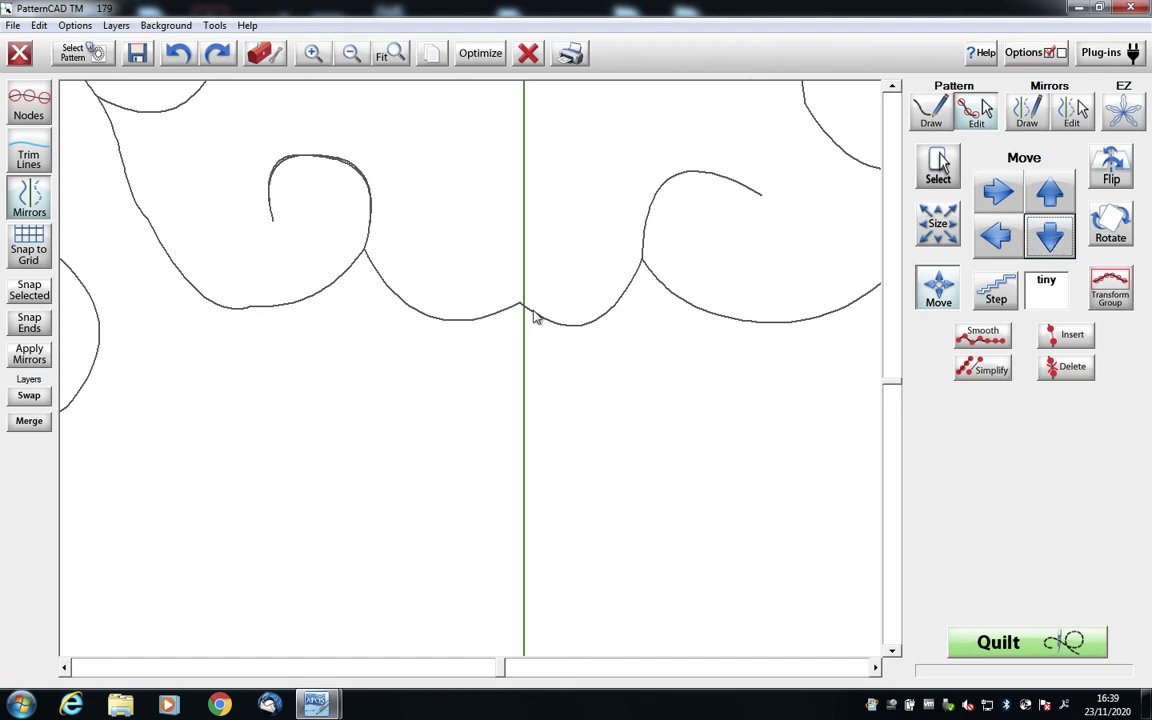
# Step: View the whole row of repeated trees to check how the branches join between repeats
pyautogui.click(352, 56)
pyautogui.click(353, 56)
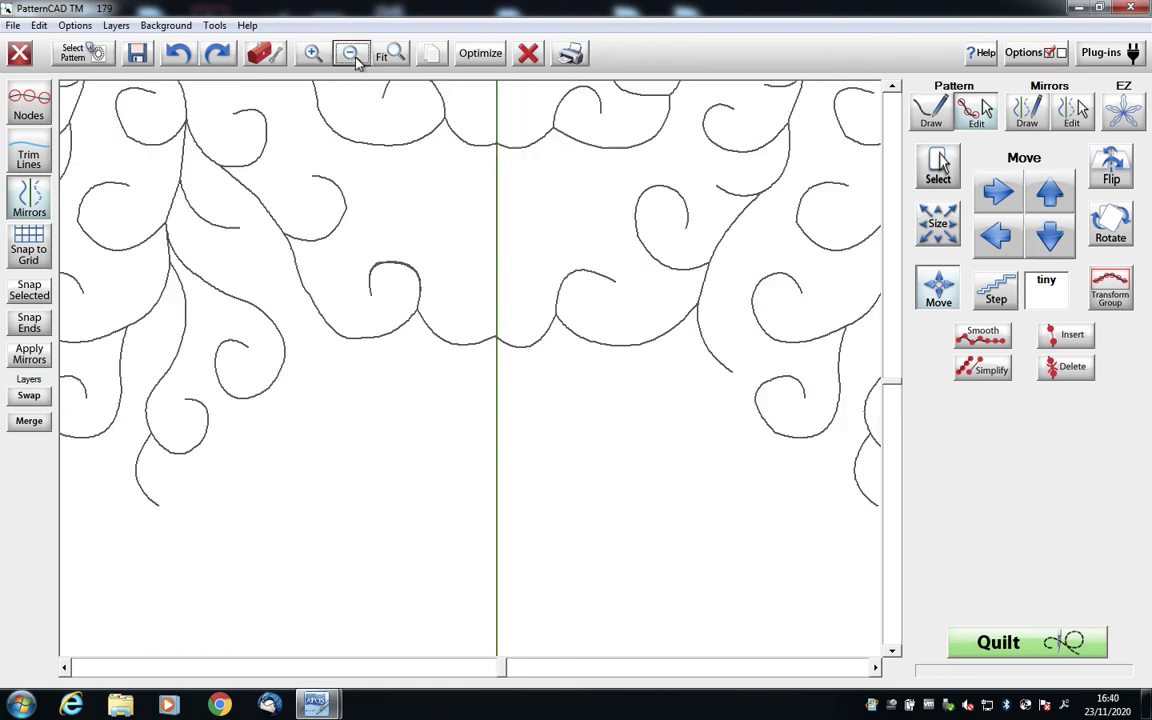
pyautogui.click(353, 56)
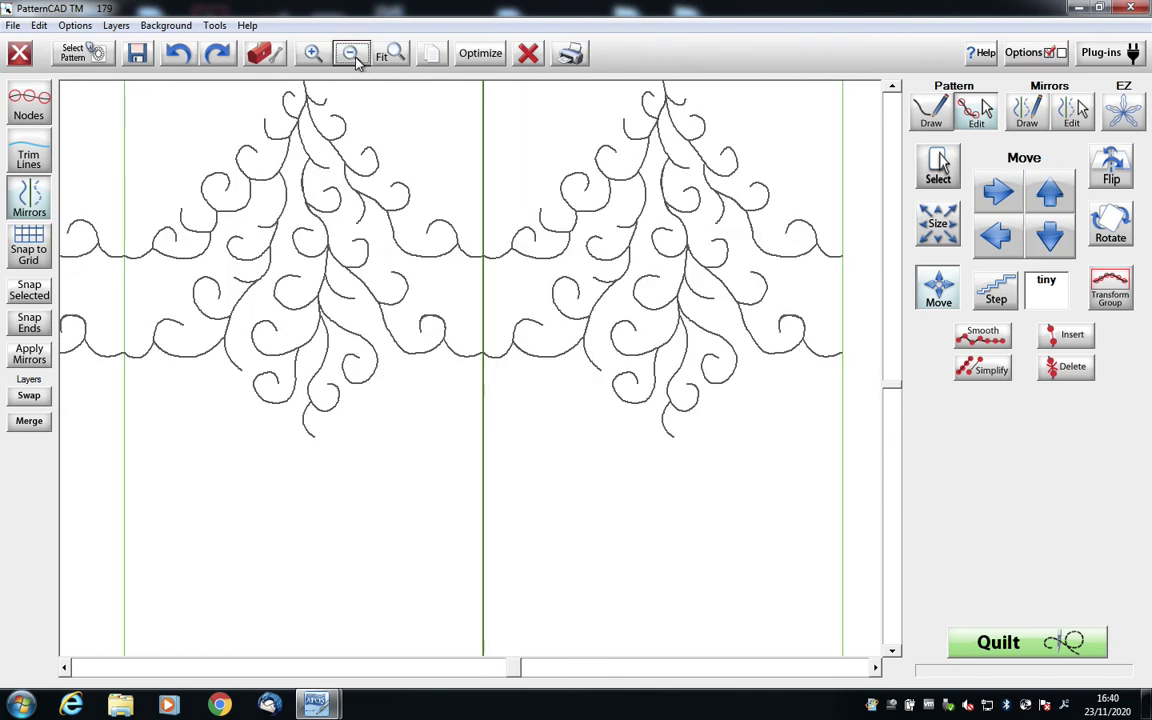
pyautogui.click(353, 56)
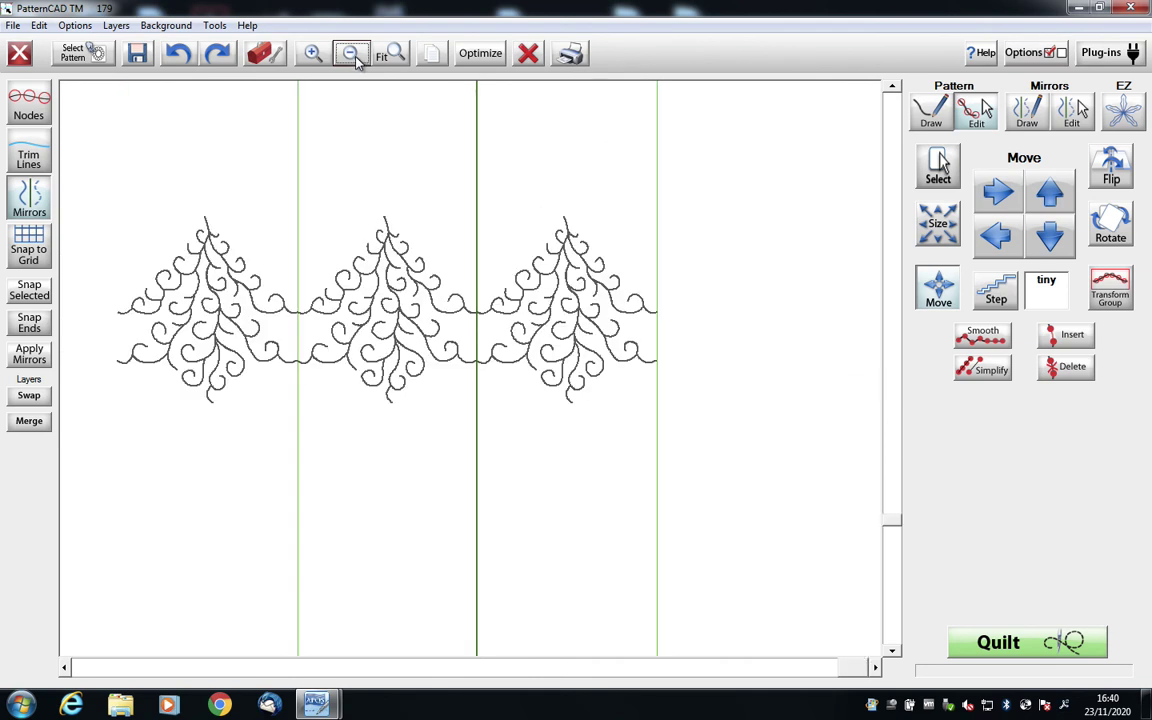
pyautogui.click(353, 56)
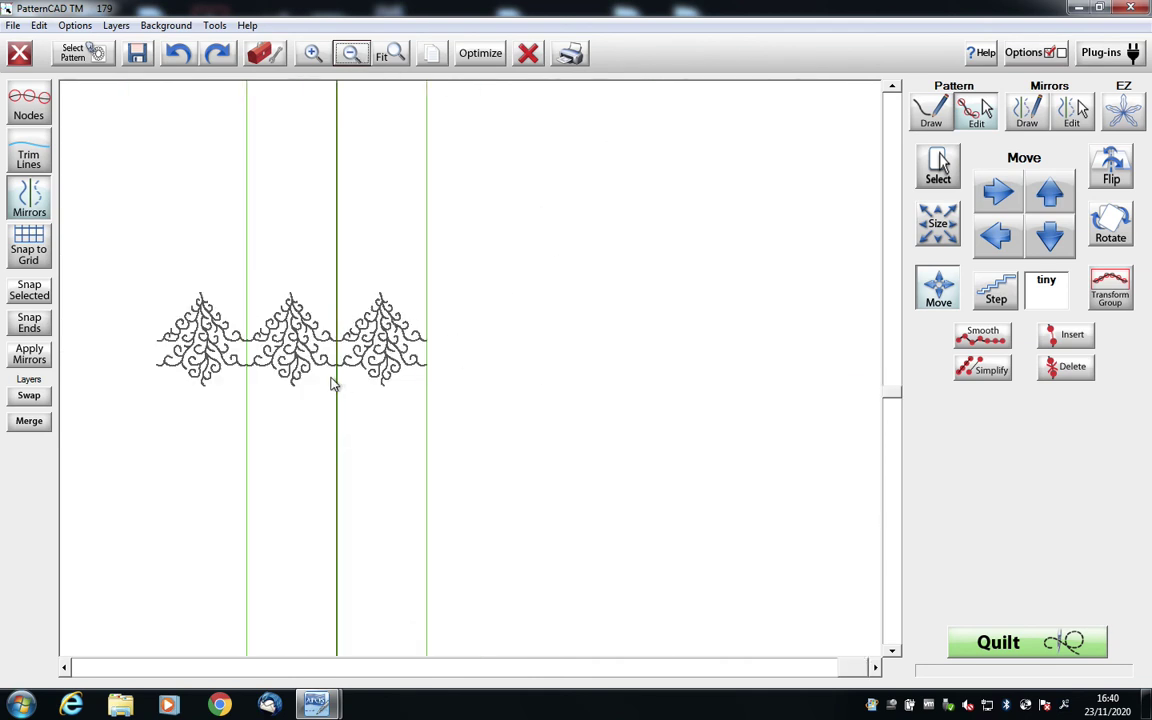
# Step: Clear all the mirrors that repeat the tree pattern side by side
pyautogui.click(14, 26)
pyautogui.moveTo(38, 27)
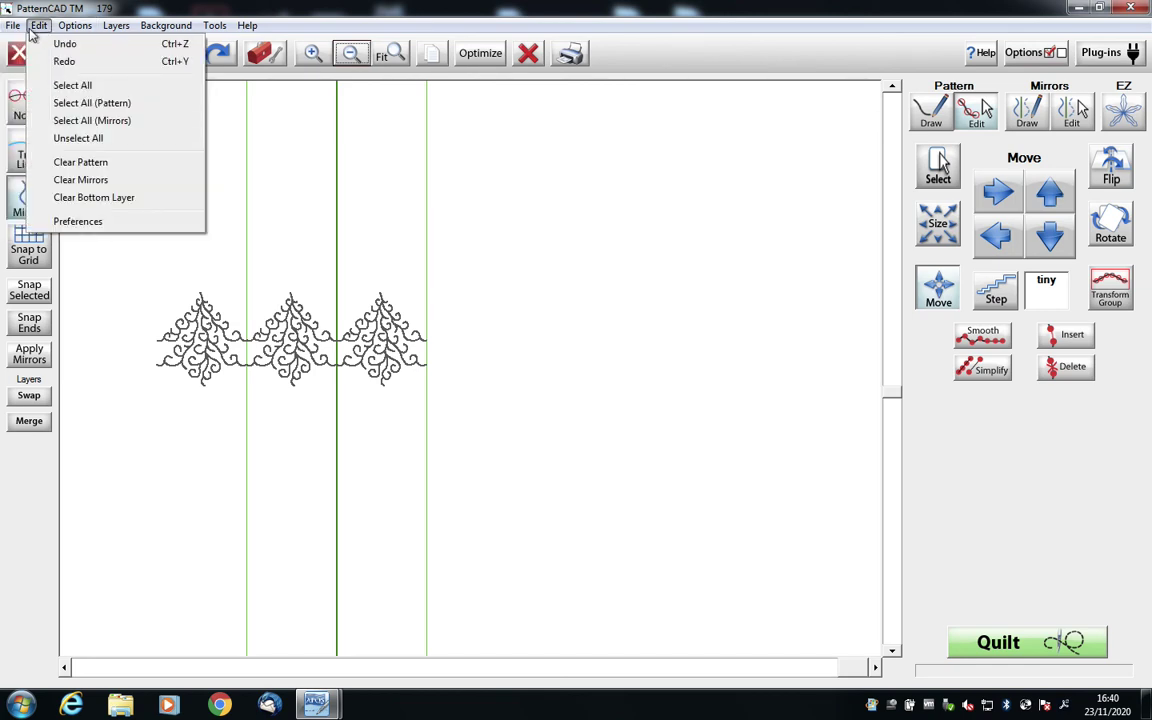
pyautogui.click(103, 186)
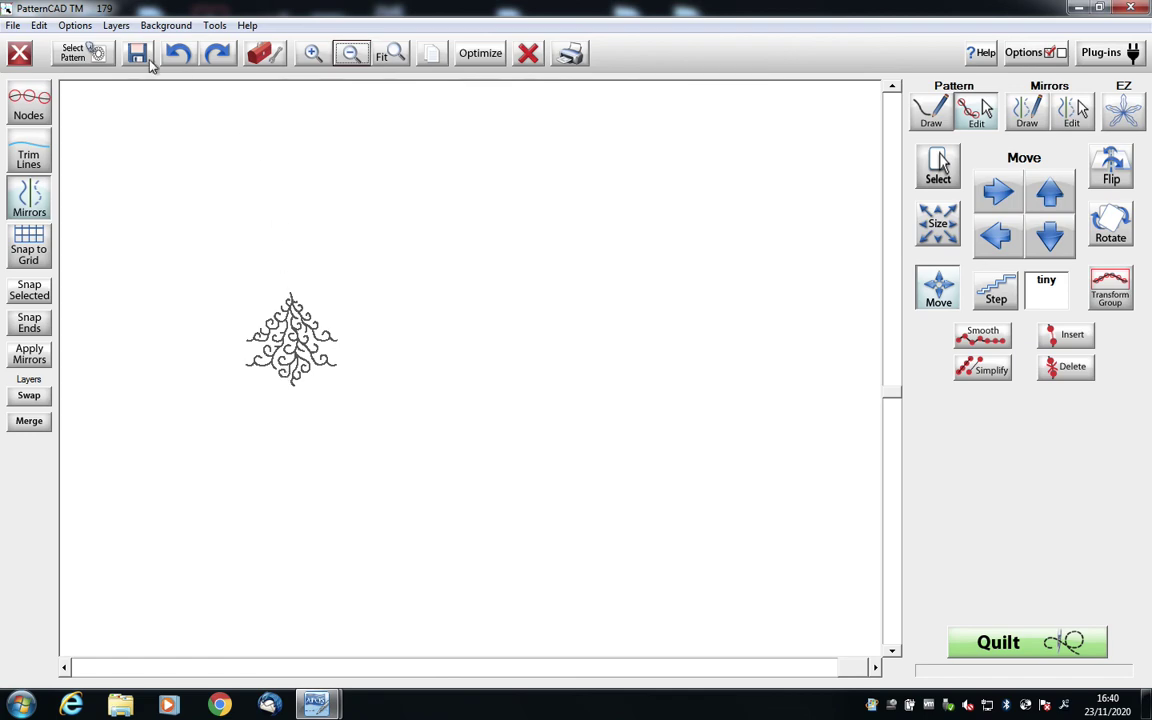
# Step: Save the single tree pattern as a GPF file named Tree in the WIP3 folder under Patterns
pyautogui.click(139, 54)
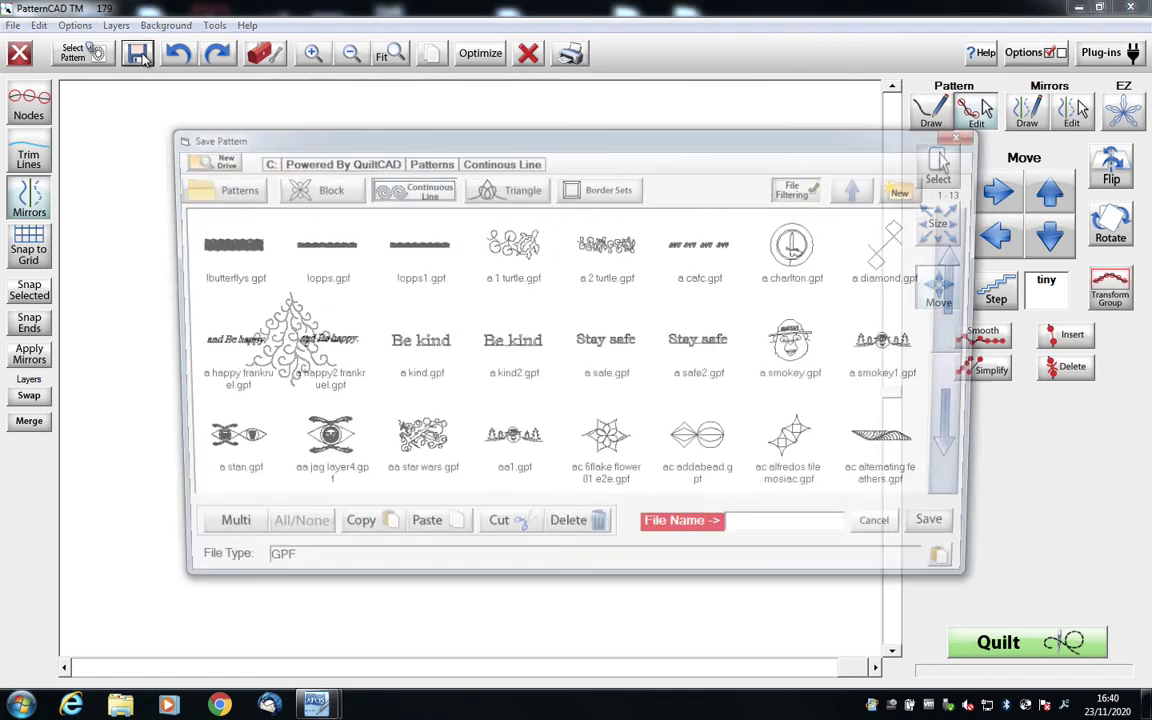
pyautogui.click(426, 162)
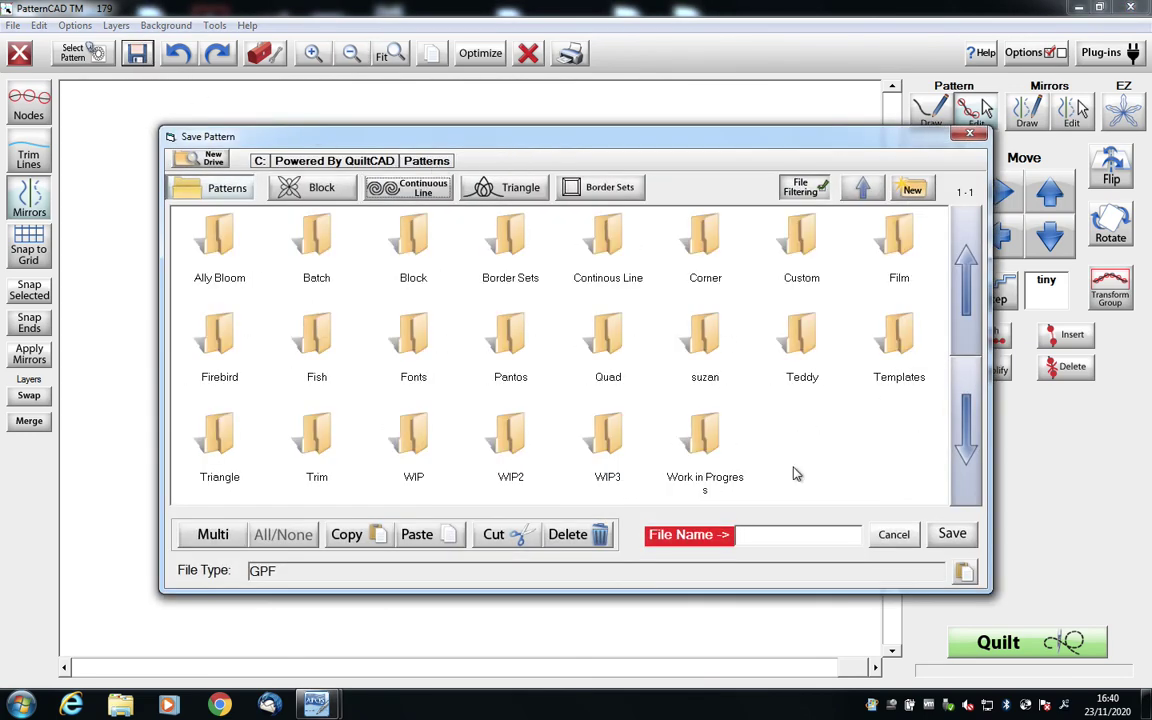
pyautogui.click(610, 437)
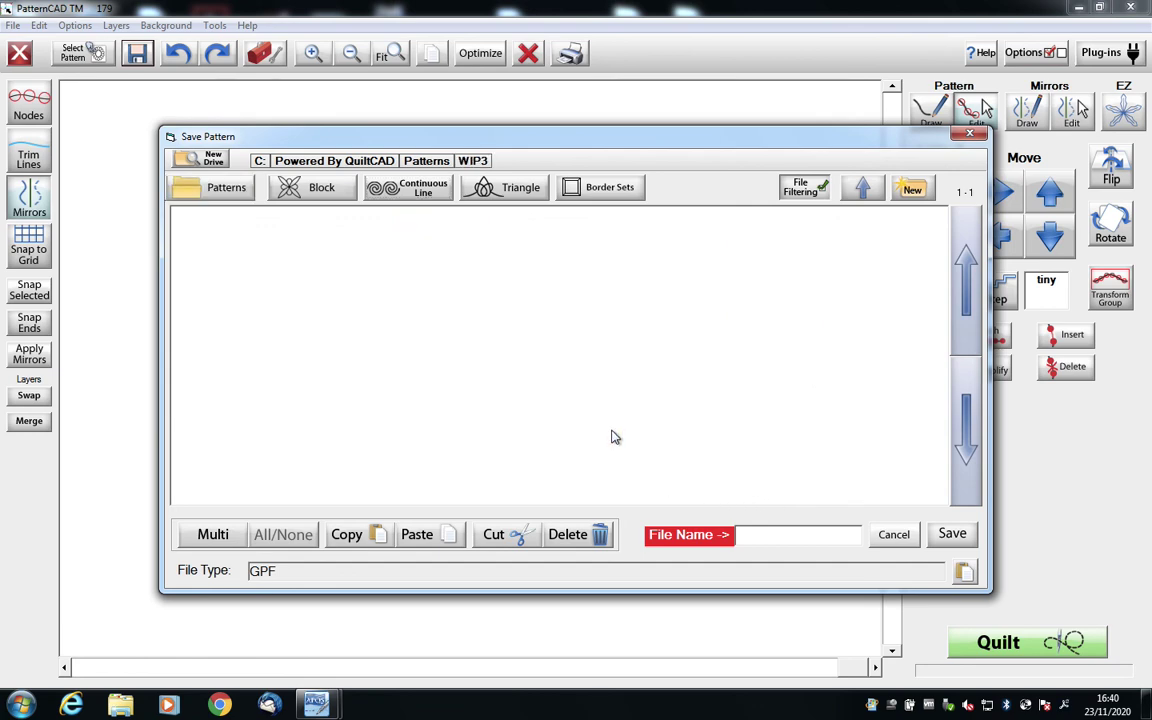
pyautogui.click(856, 566)
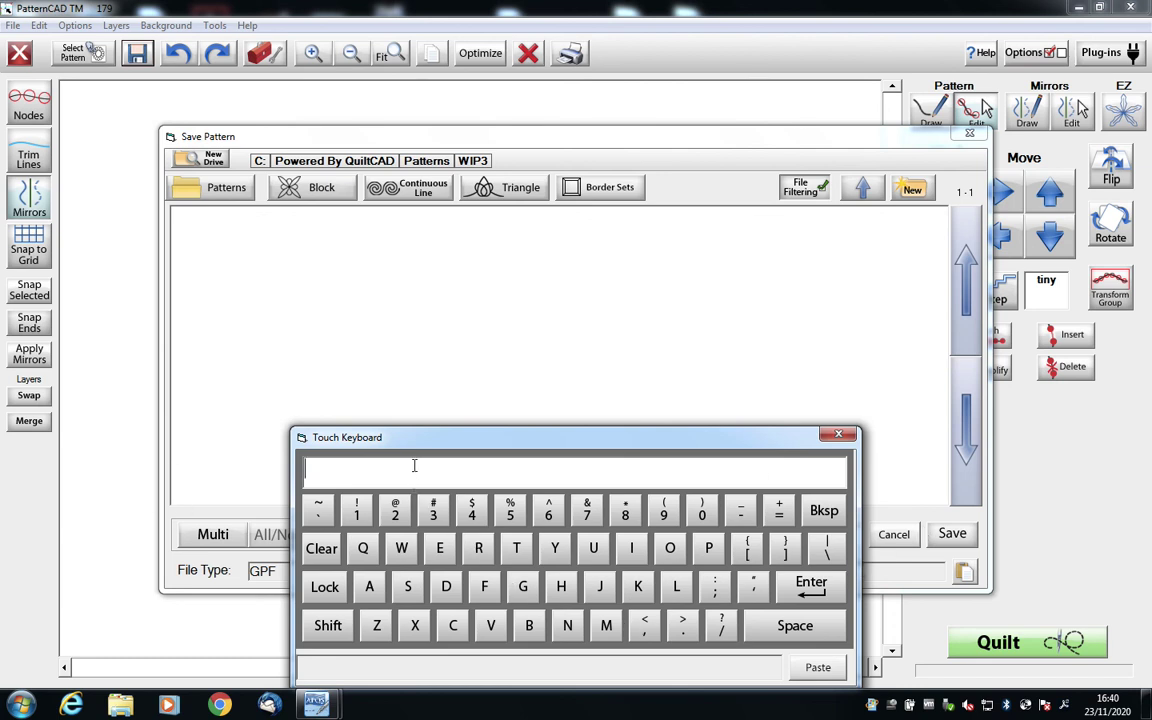
pyautogui.write('Tree')
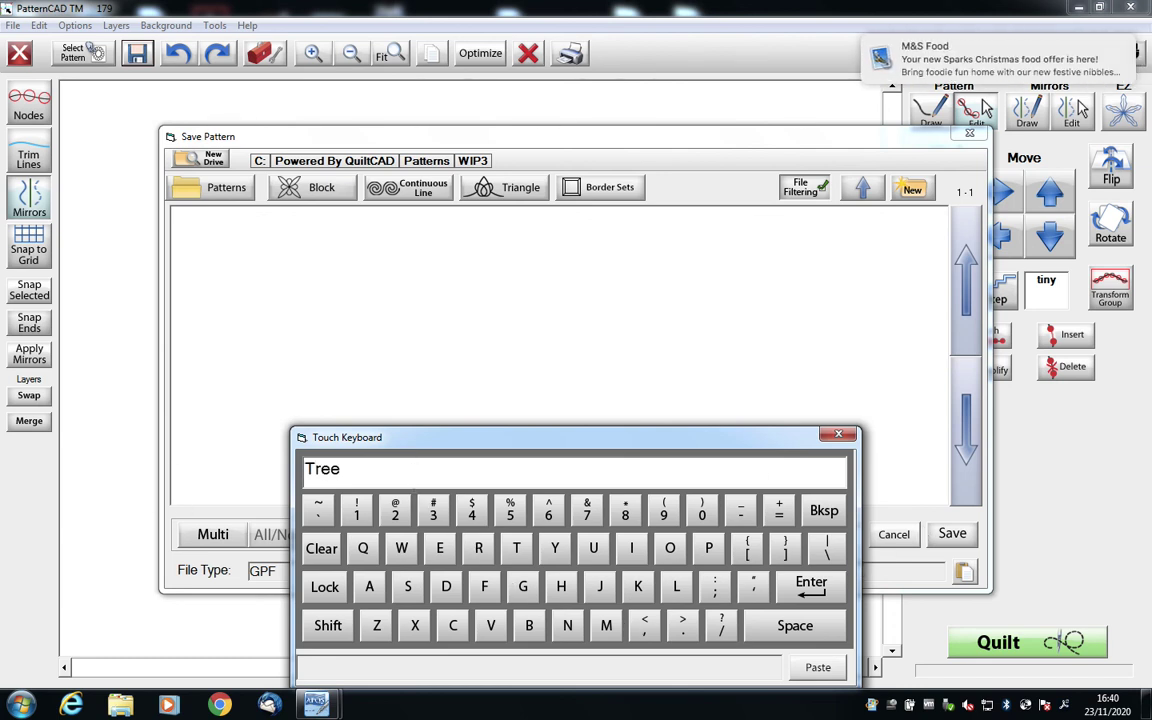
pyautogui.click(800, 594)
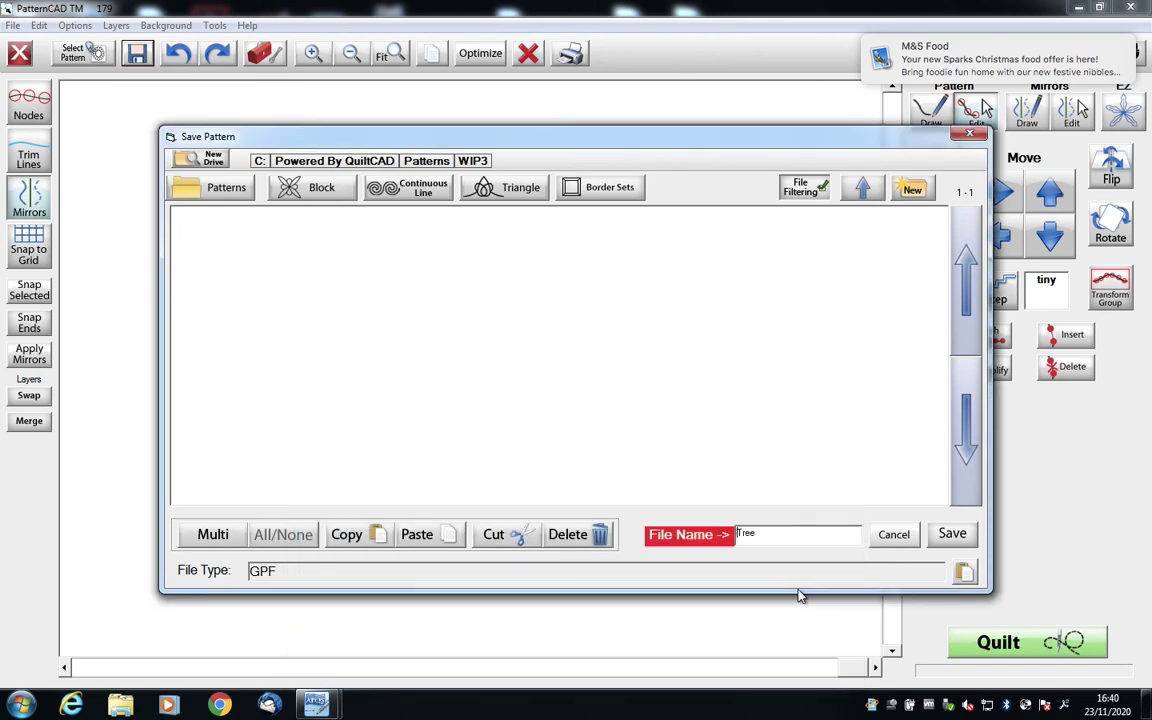
pyautogui.click(950, 540)
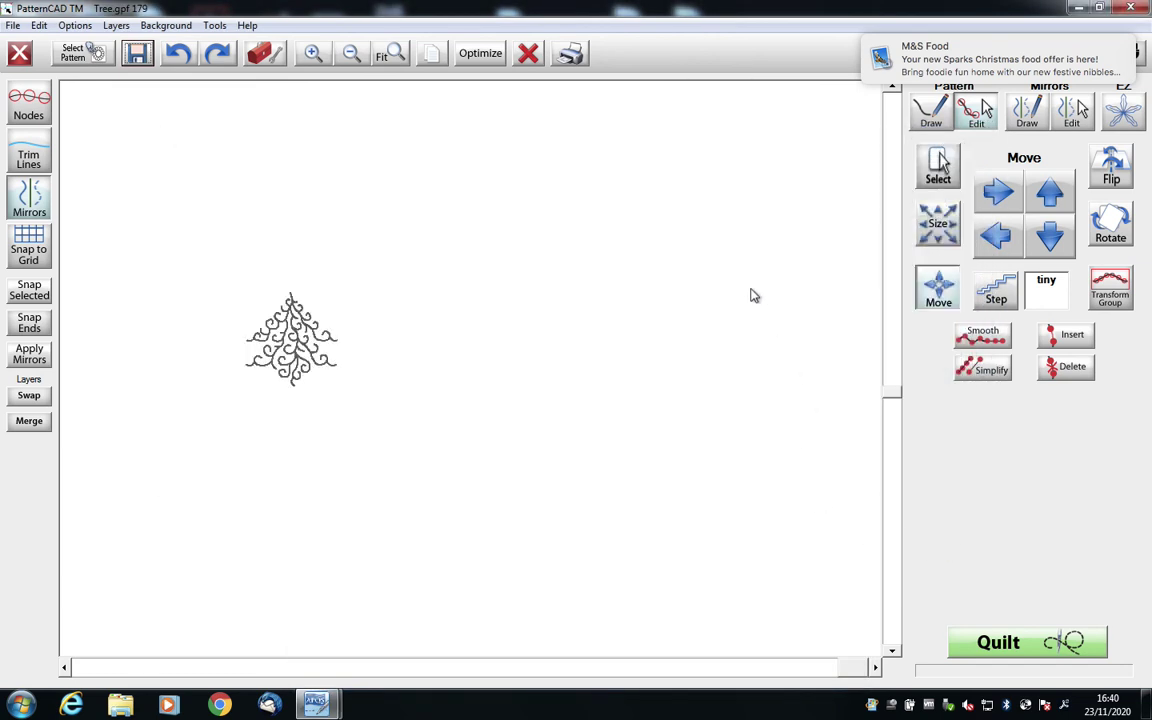
# Step: Check the saved tree pattern's thumbnail in the WIP3 folder of the pattern reader, and close it without opening anything
pyautogui.click(86, 55)
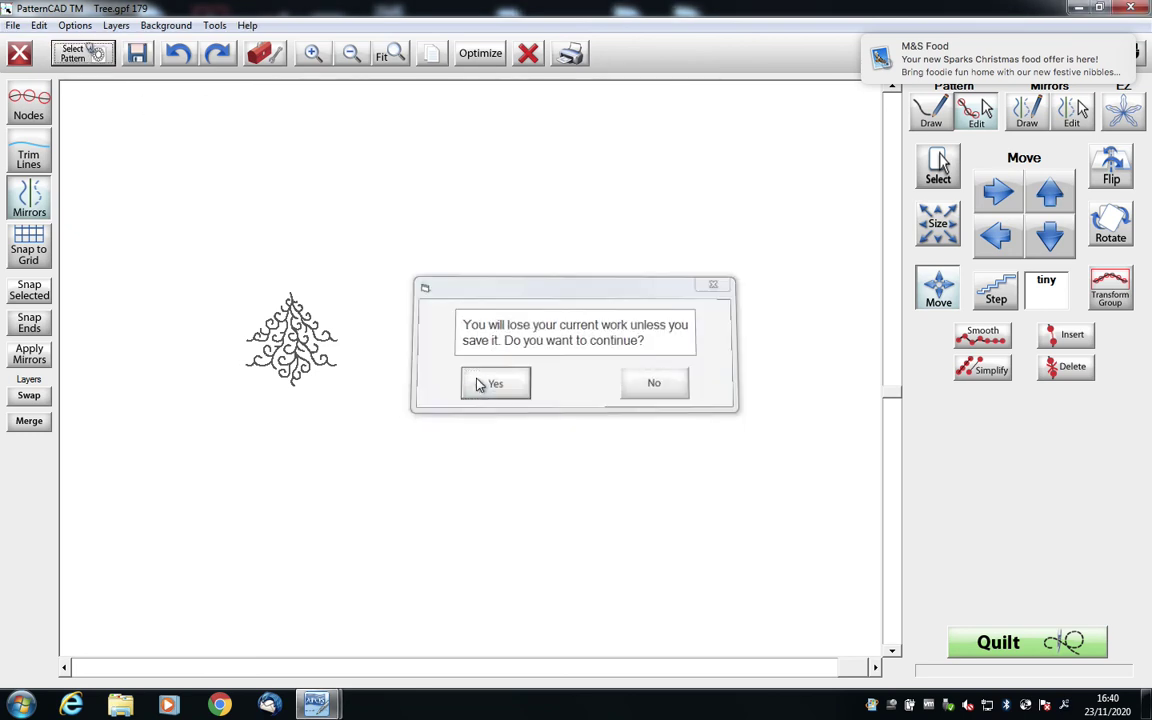
pyautogui.click(480, 383)
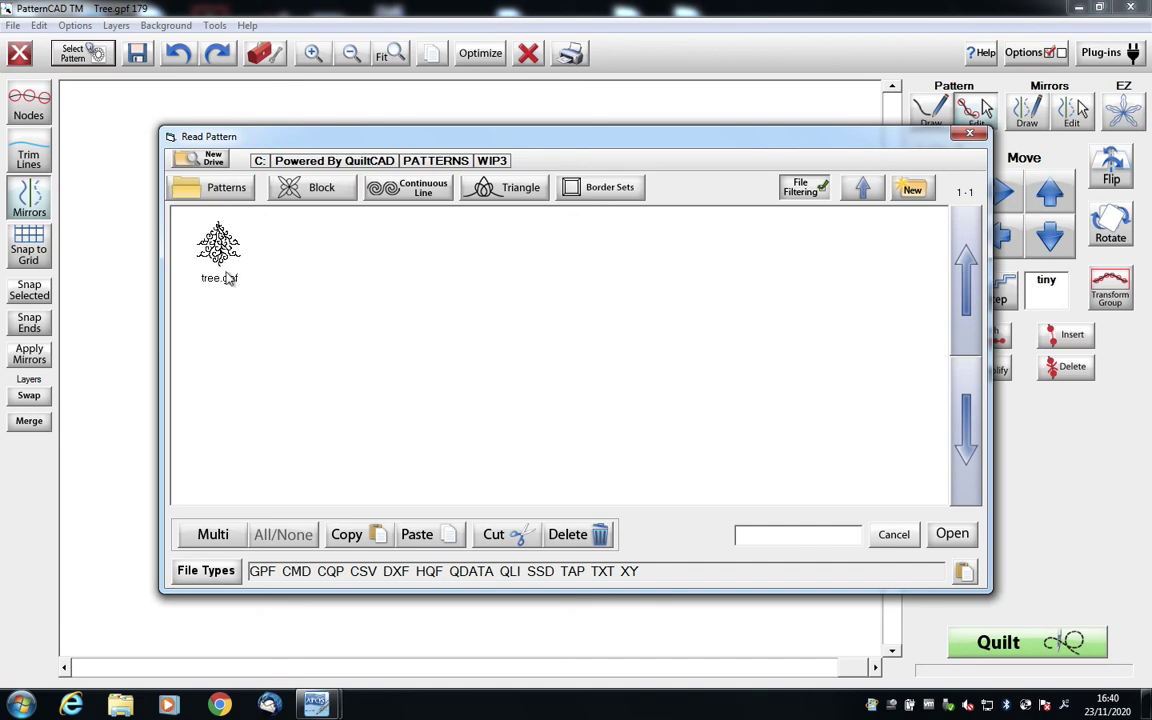
pyautogui.click(967, 133)
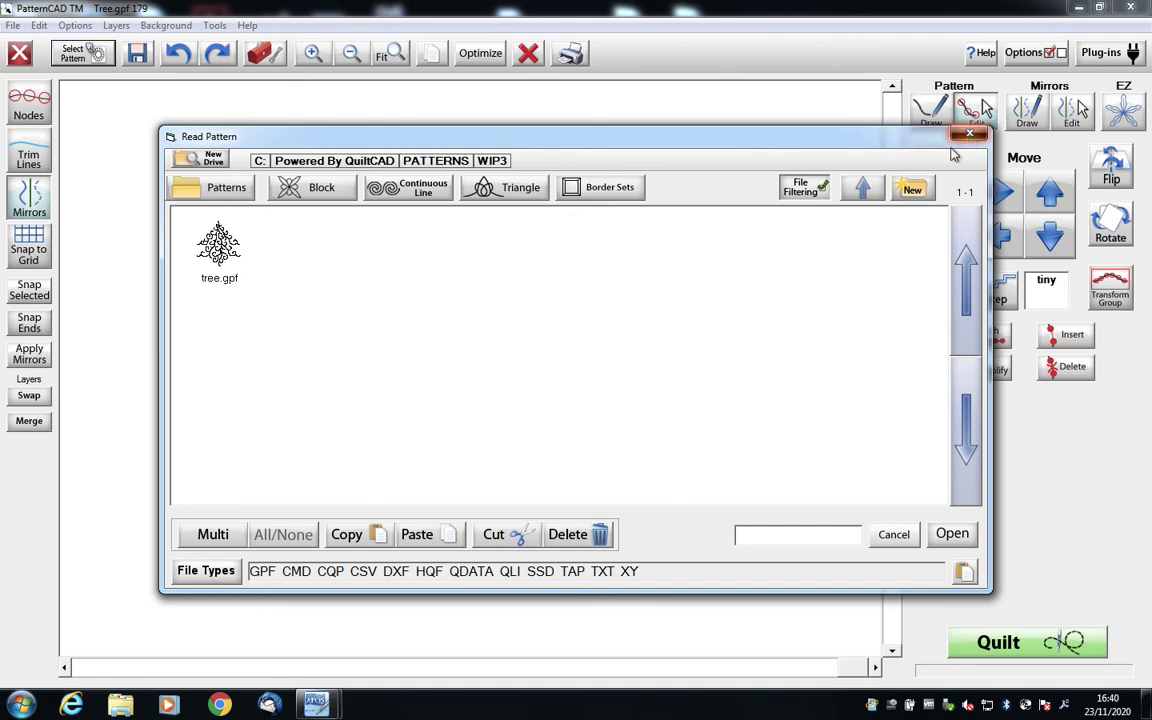